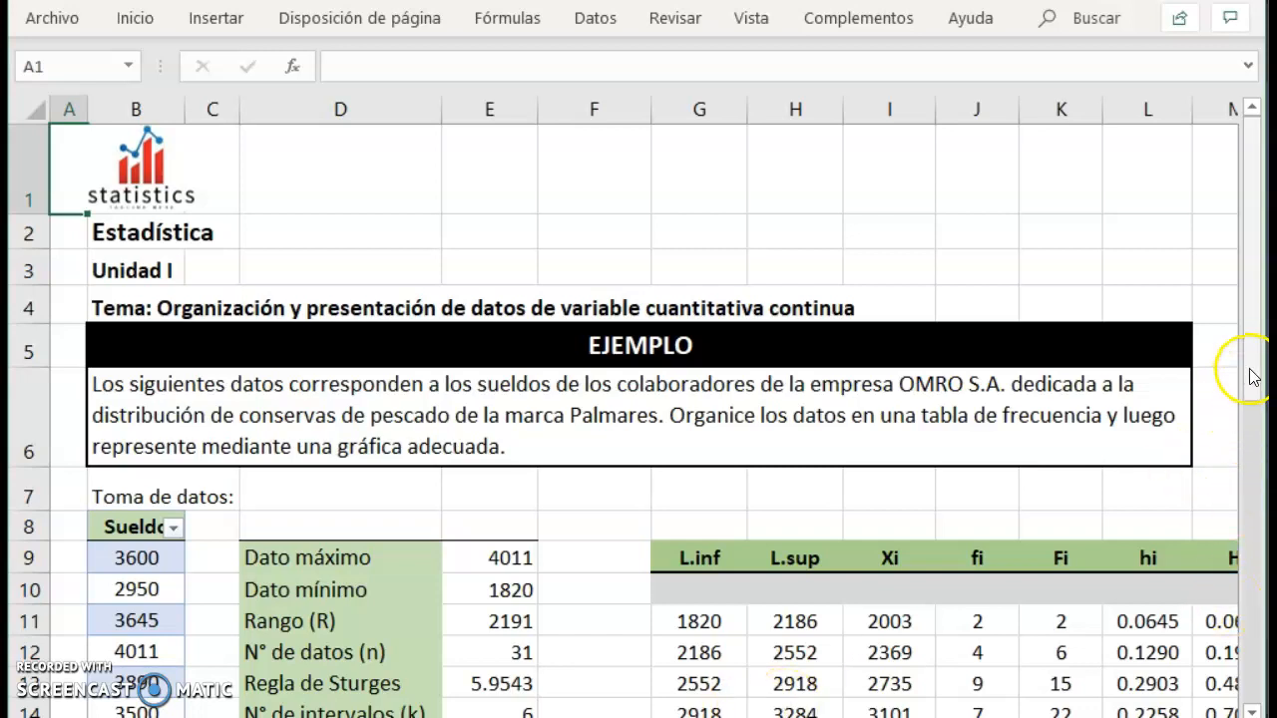
Insert a 2-D clustered column chart from the absolute frequencies (fi) in J11:J16.
drag(1255, 371, 1262, 439)
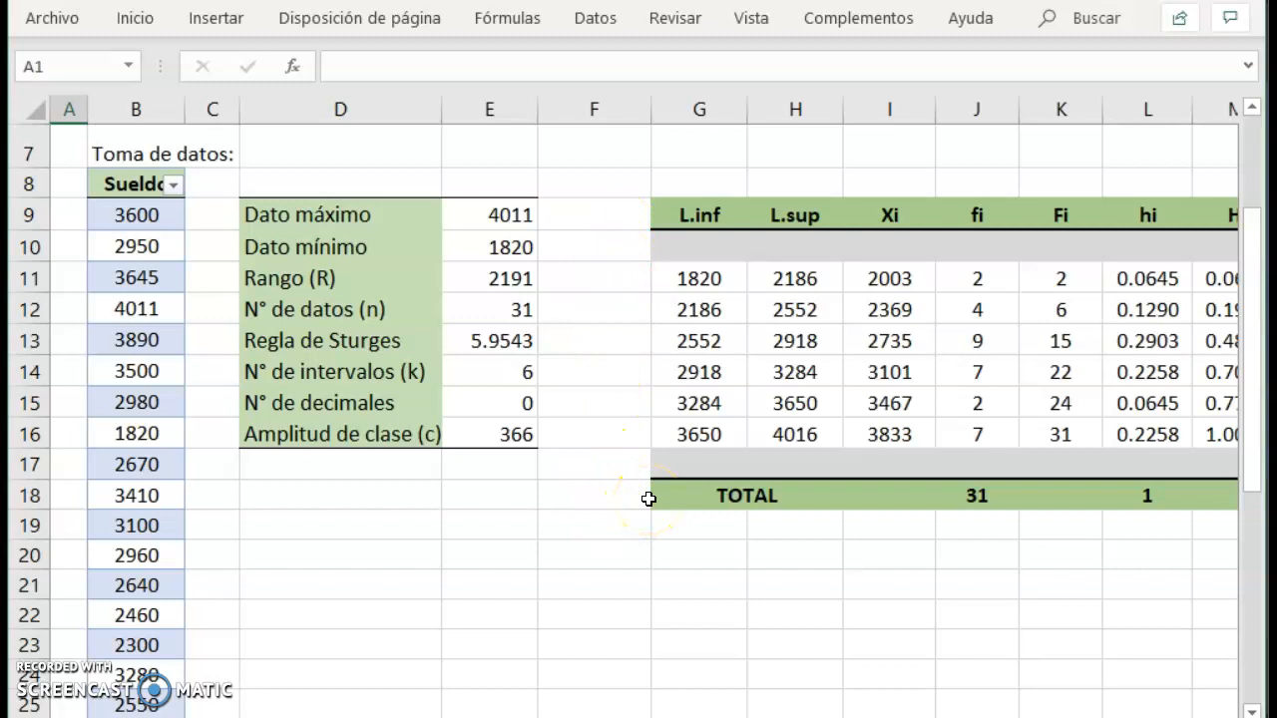
drag(858, 714, 908, 714)
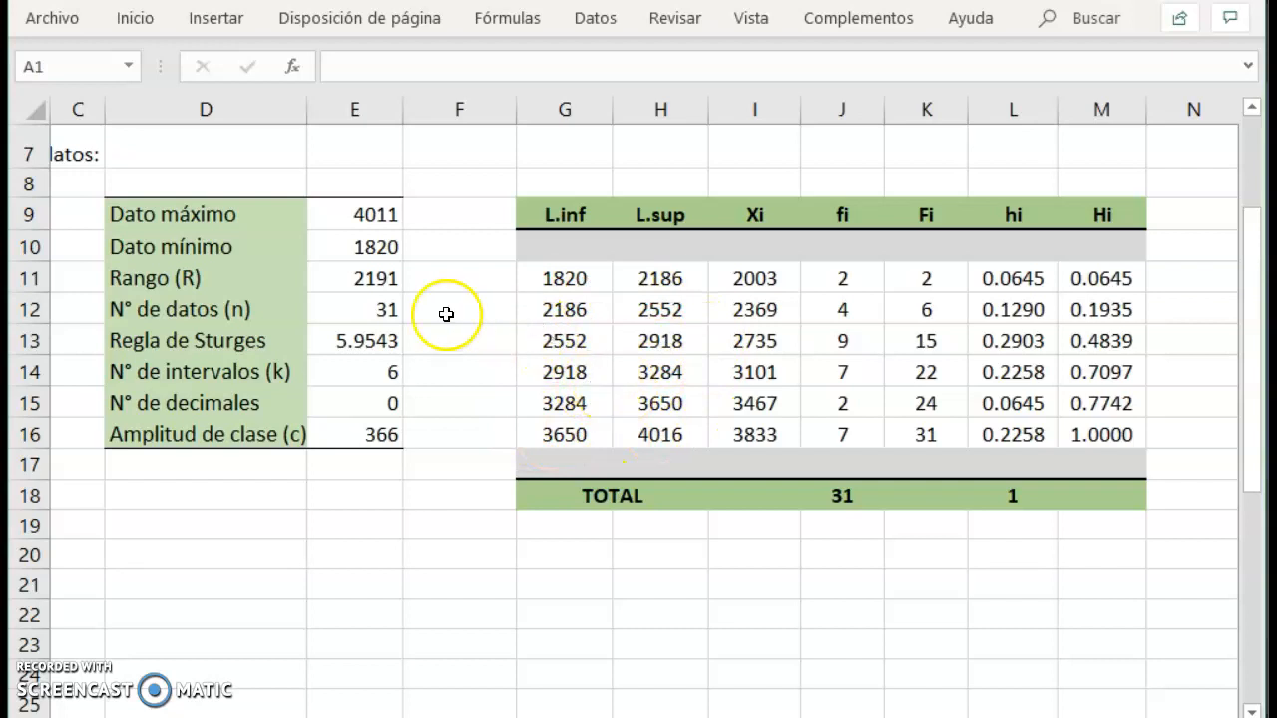
drag(558, 280, 701, 420)
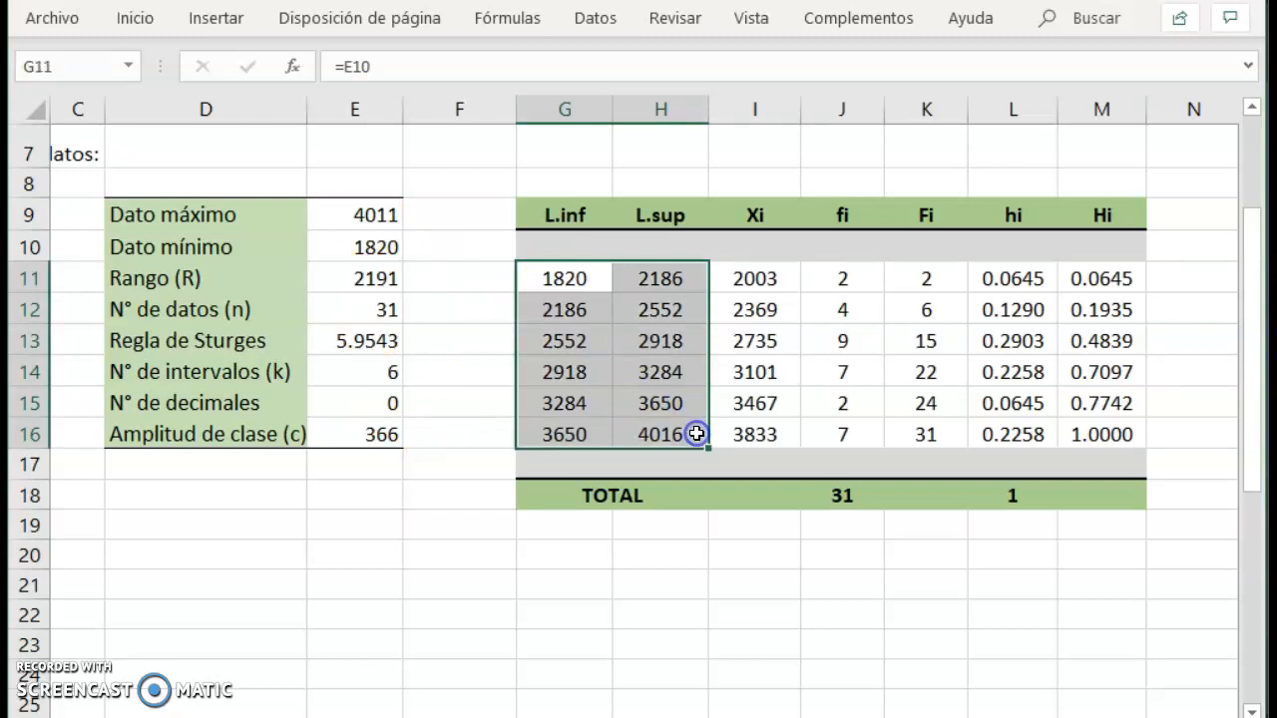
drag(696, 434, 694, 430)
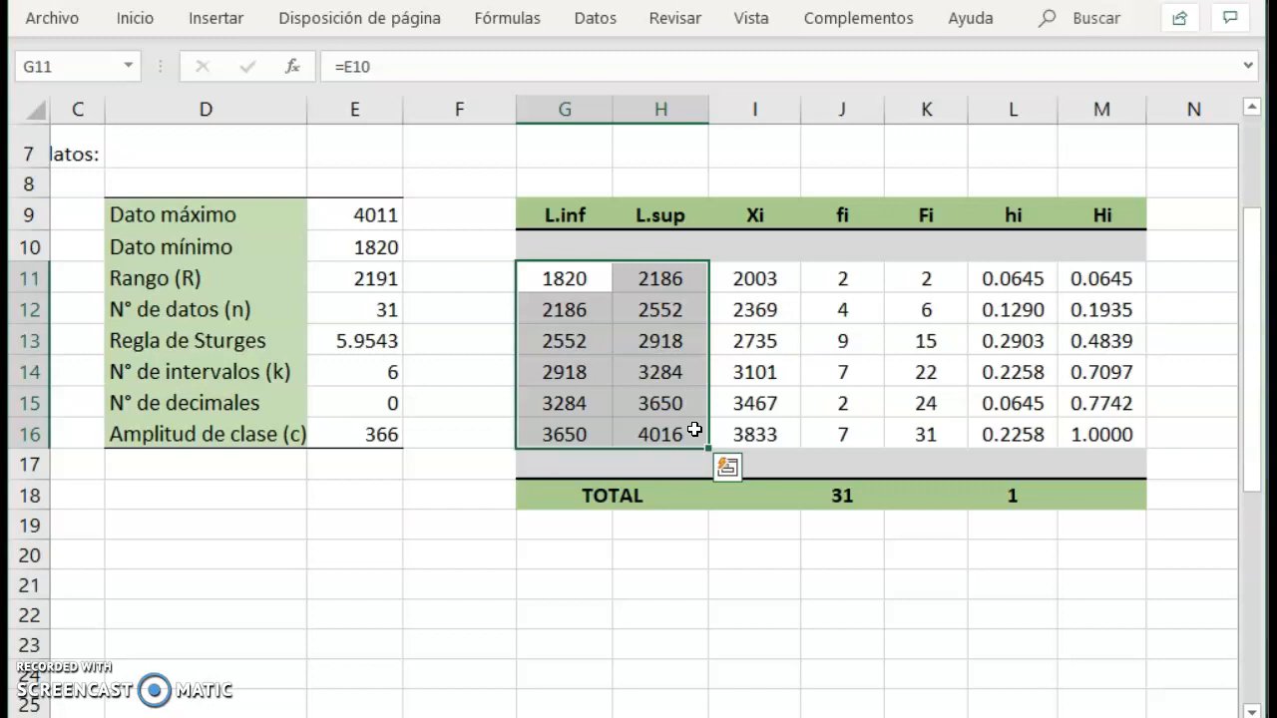
click(855, 279)
drag(856, 279, 863, 431)
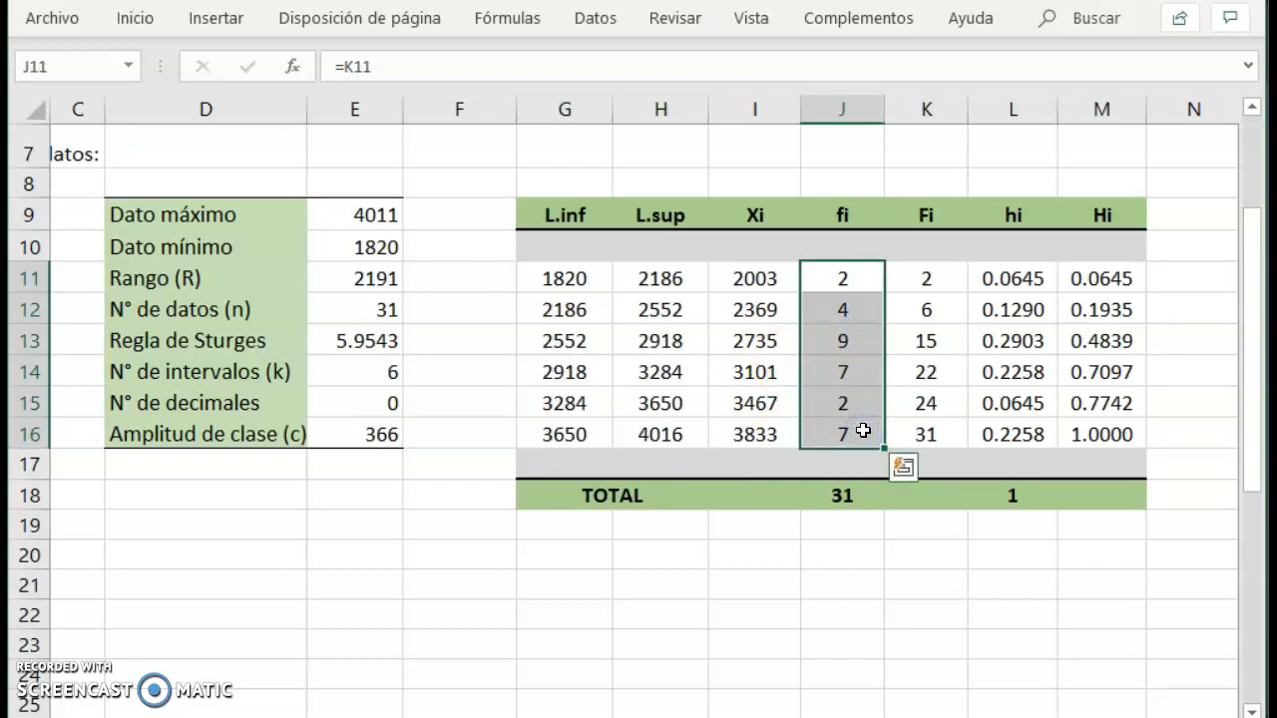
click(219, 19)
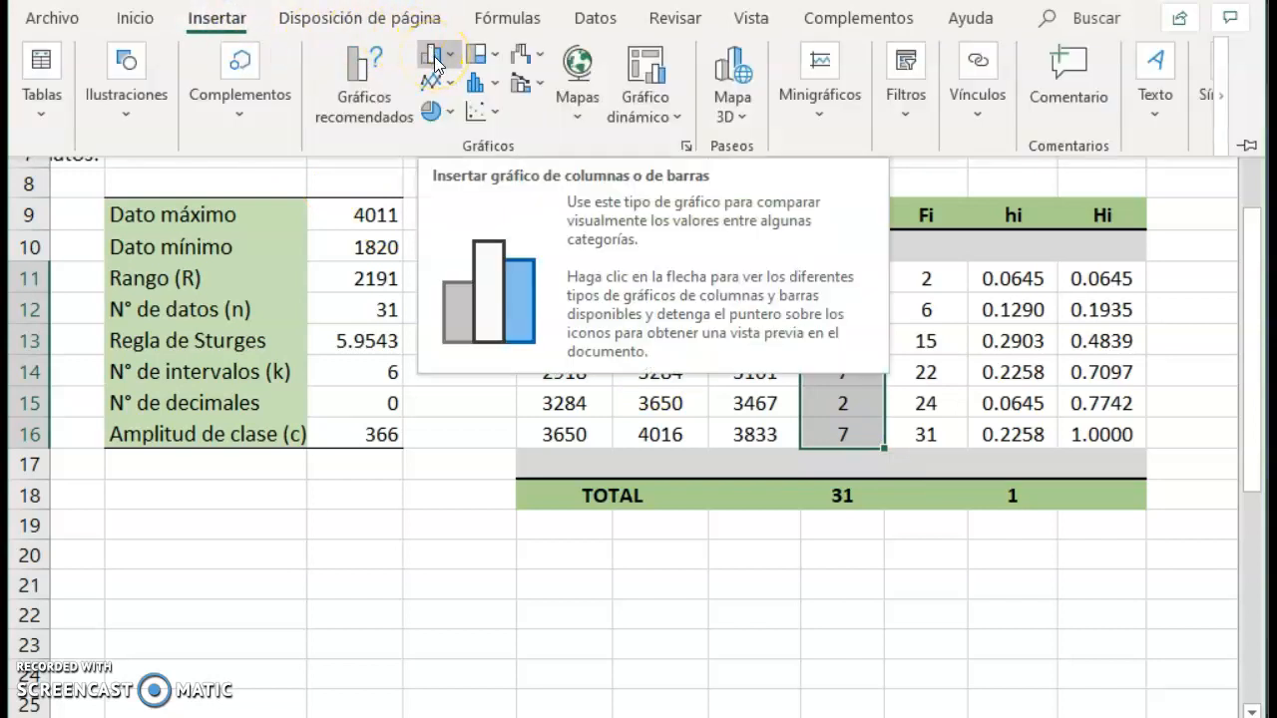
click(435, 60)
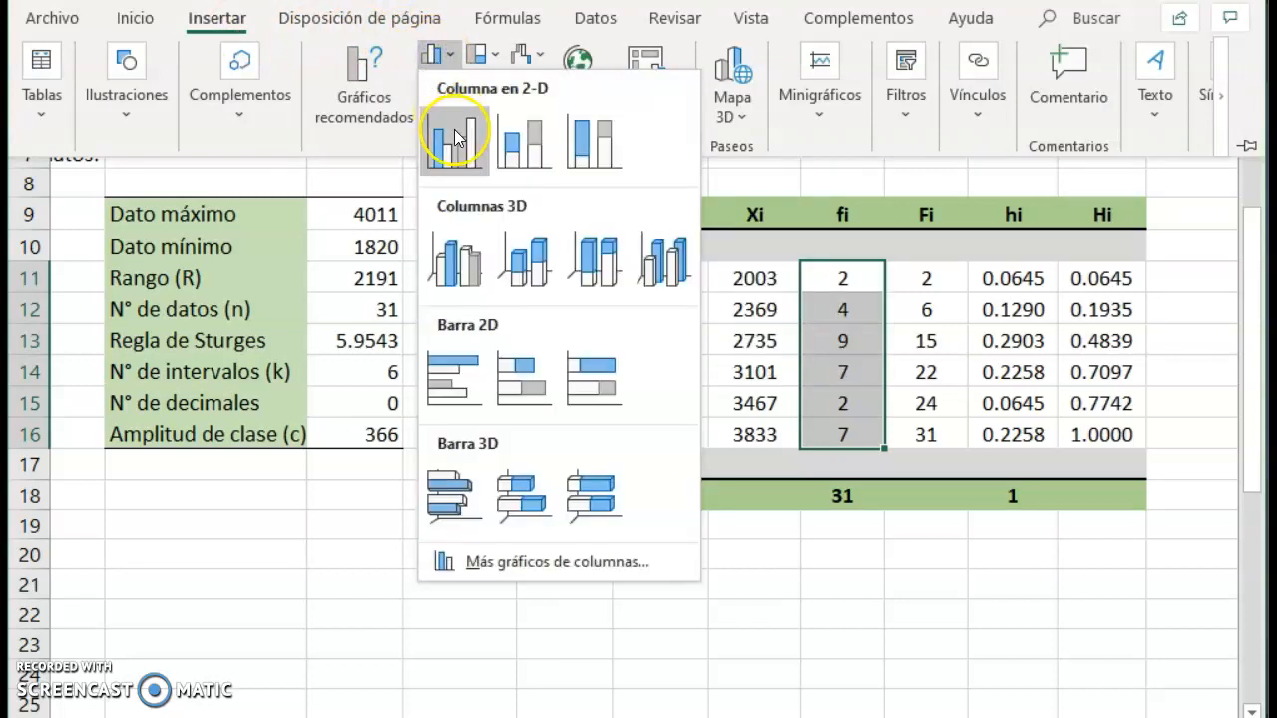
click(454, 146)
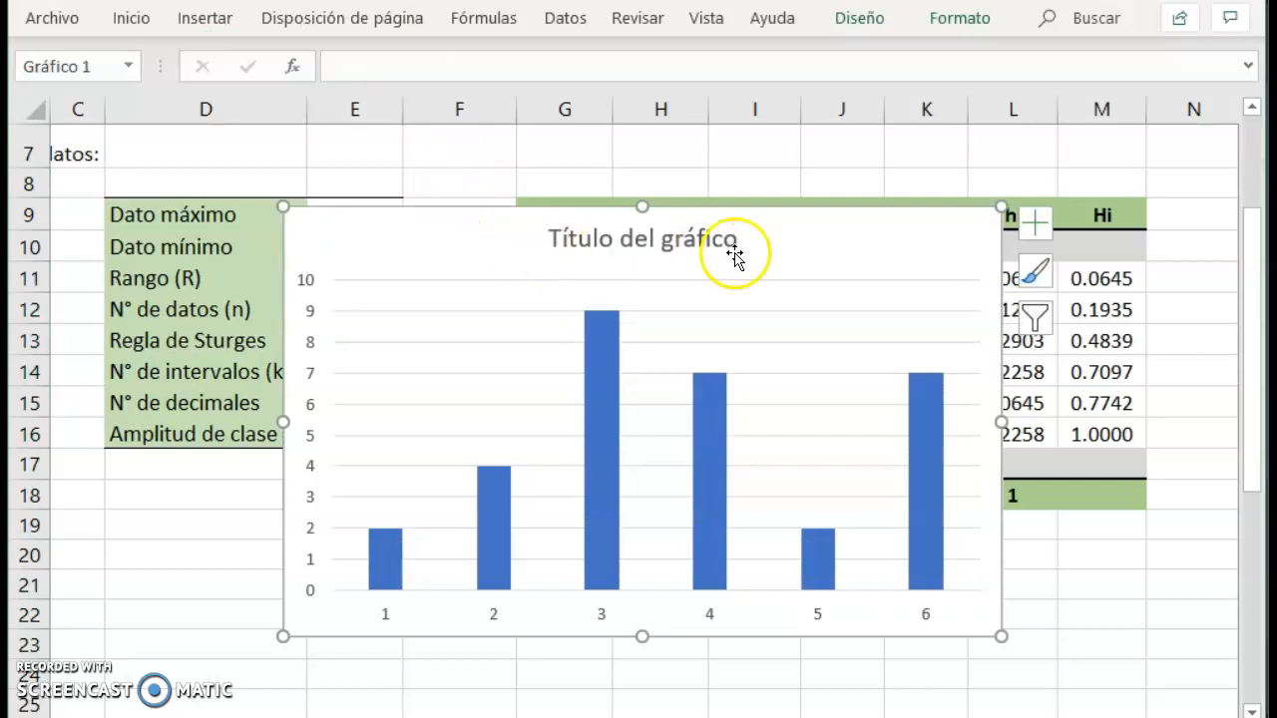
Shrink the column chart and place it below the summary table, starting around row 18.
drag(1002, 206, 806, 323)
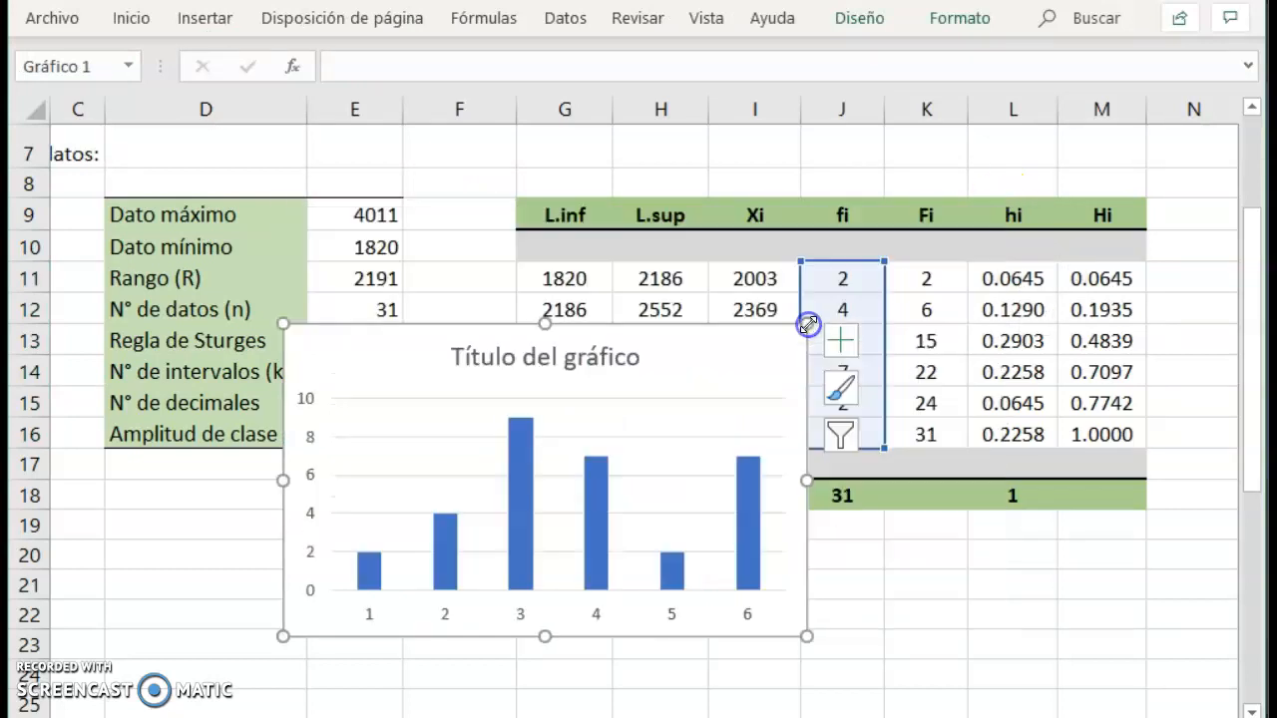
click(1252, 711)
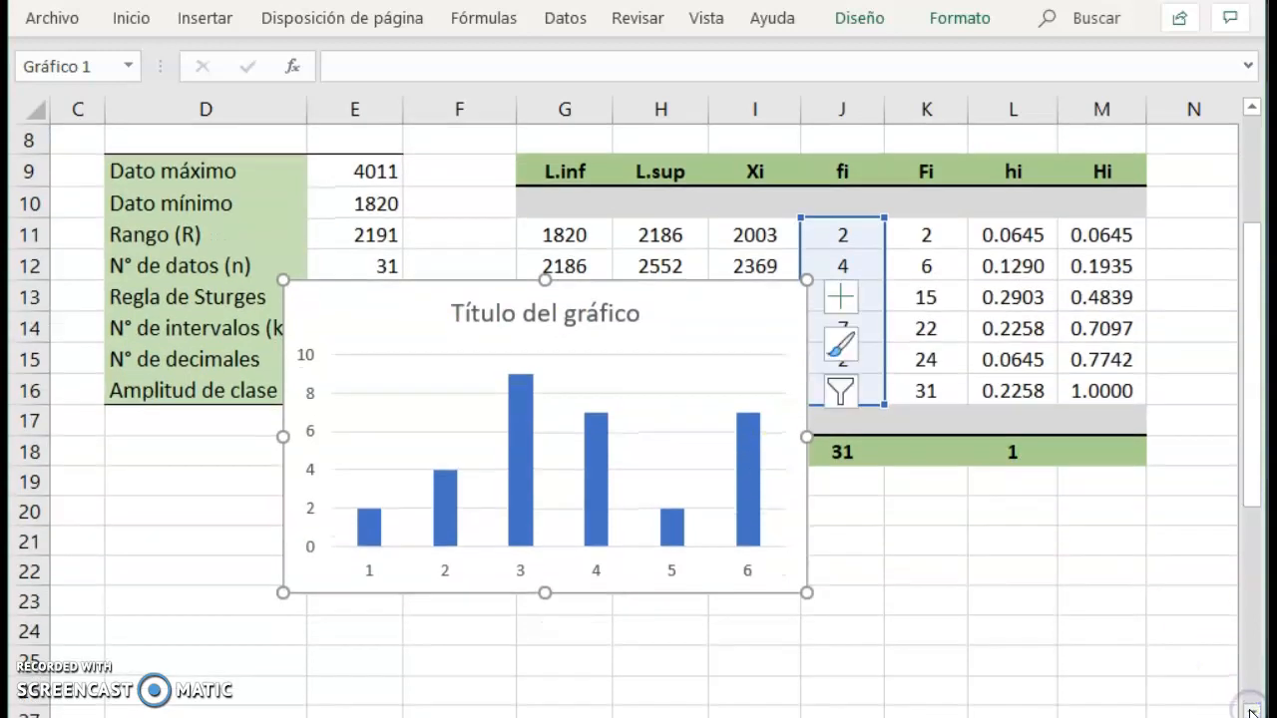
click(1252, 711)
drag(386, 319, 180, 465)
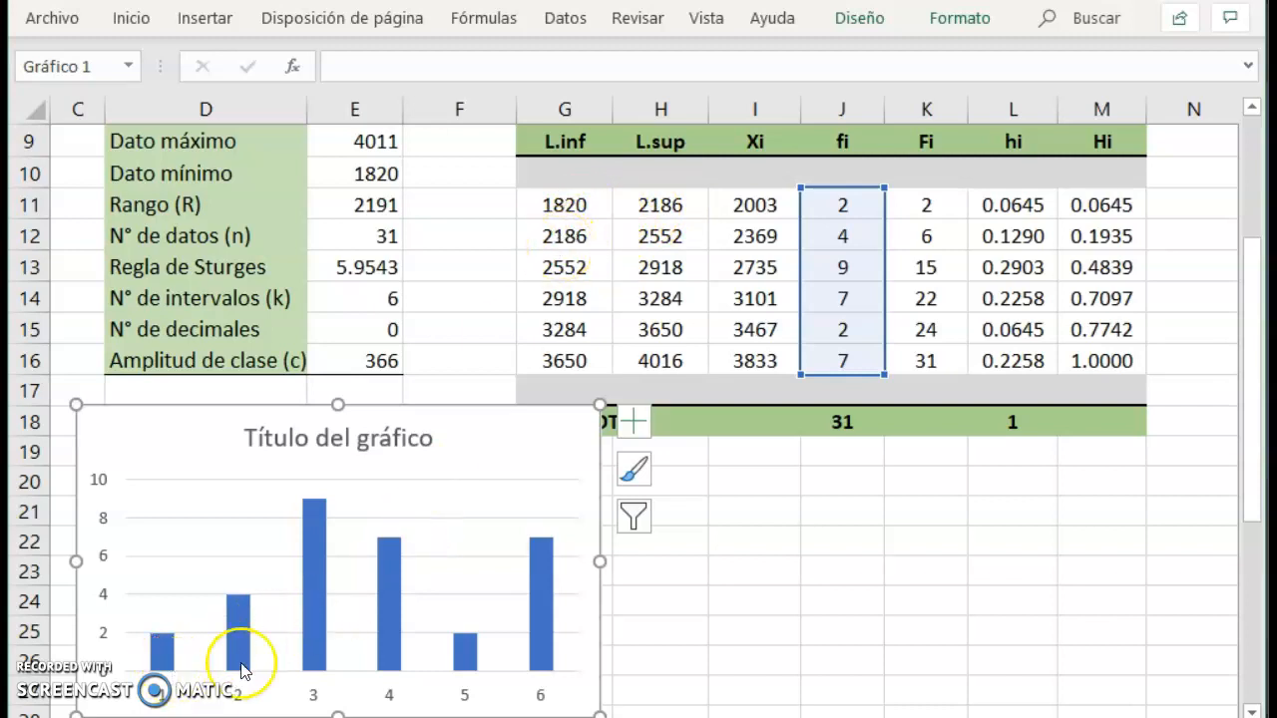
Set the gap width (Ancho del rango) of the chart's data series to 0%.
click(541, 615)
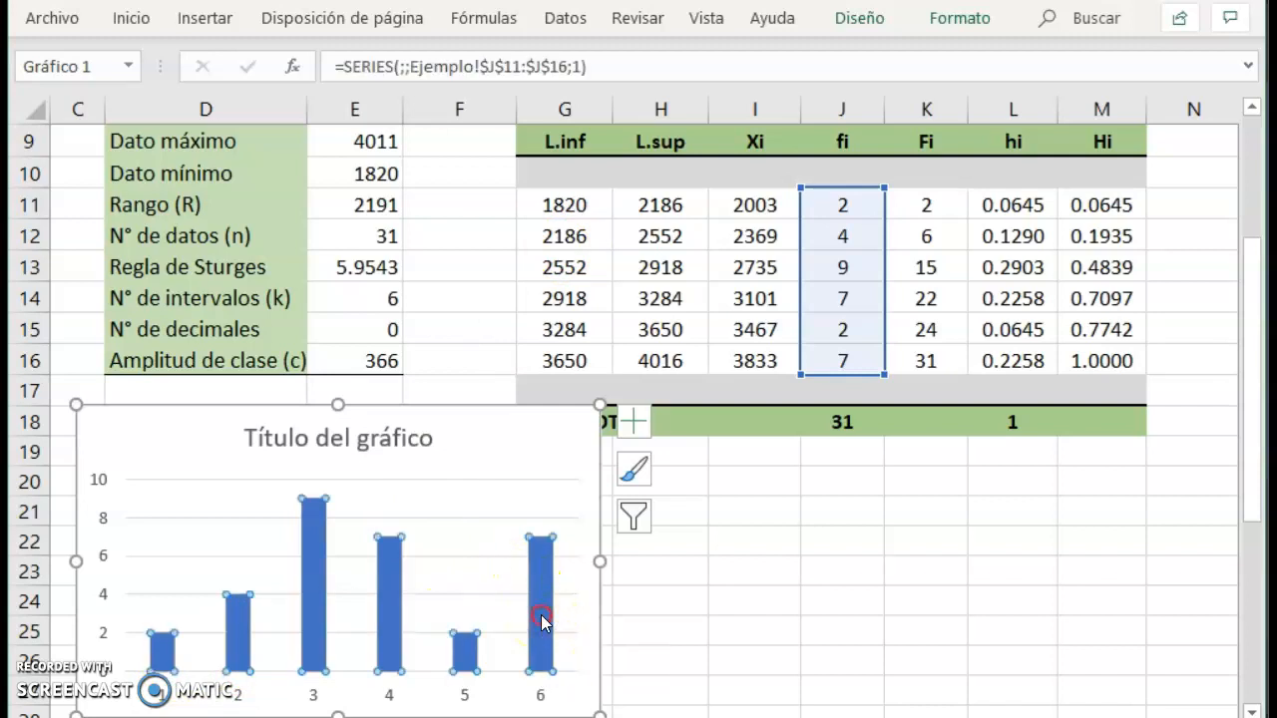
right_click(541, 614)
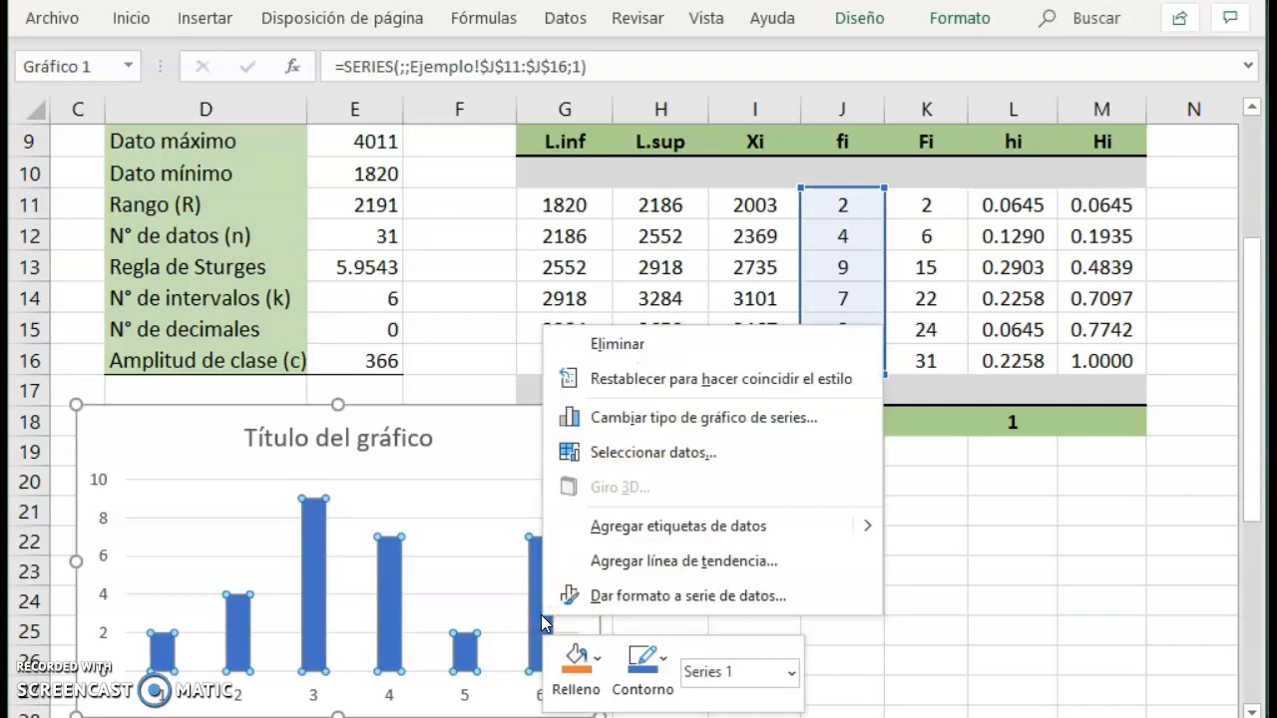
click(700, 598)
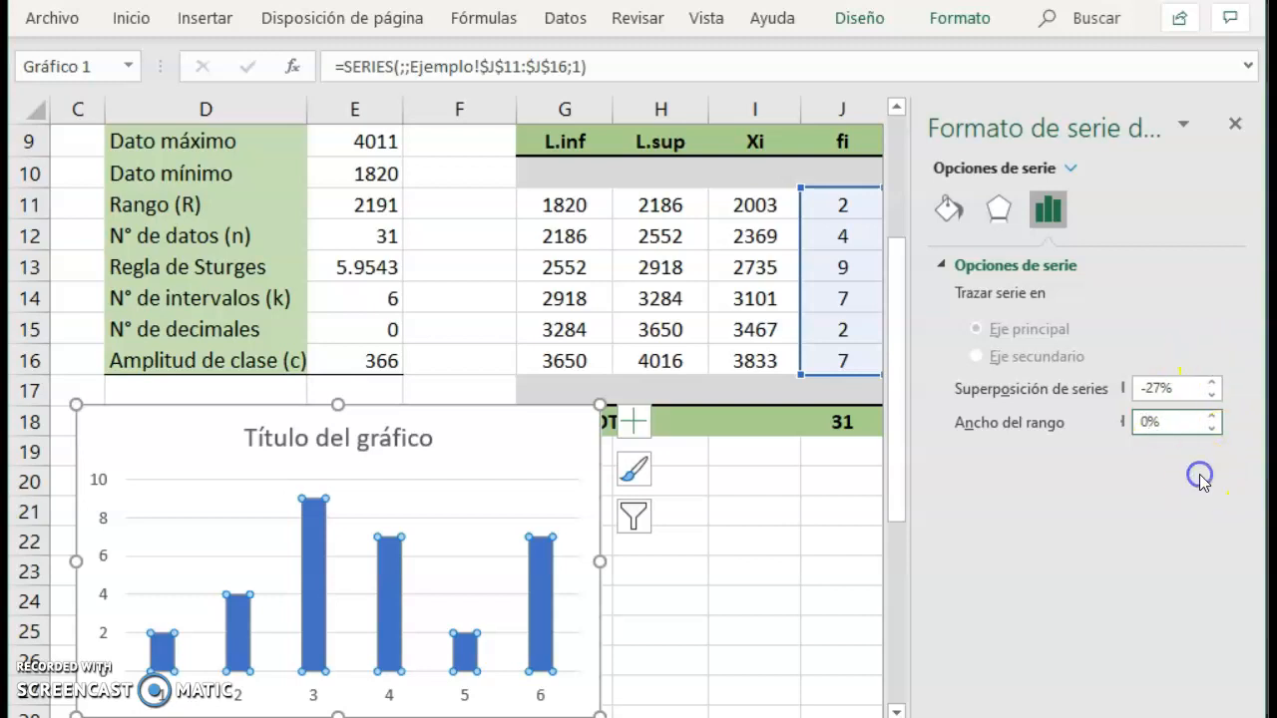
click(1235, 124)
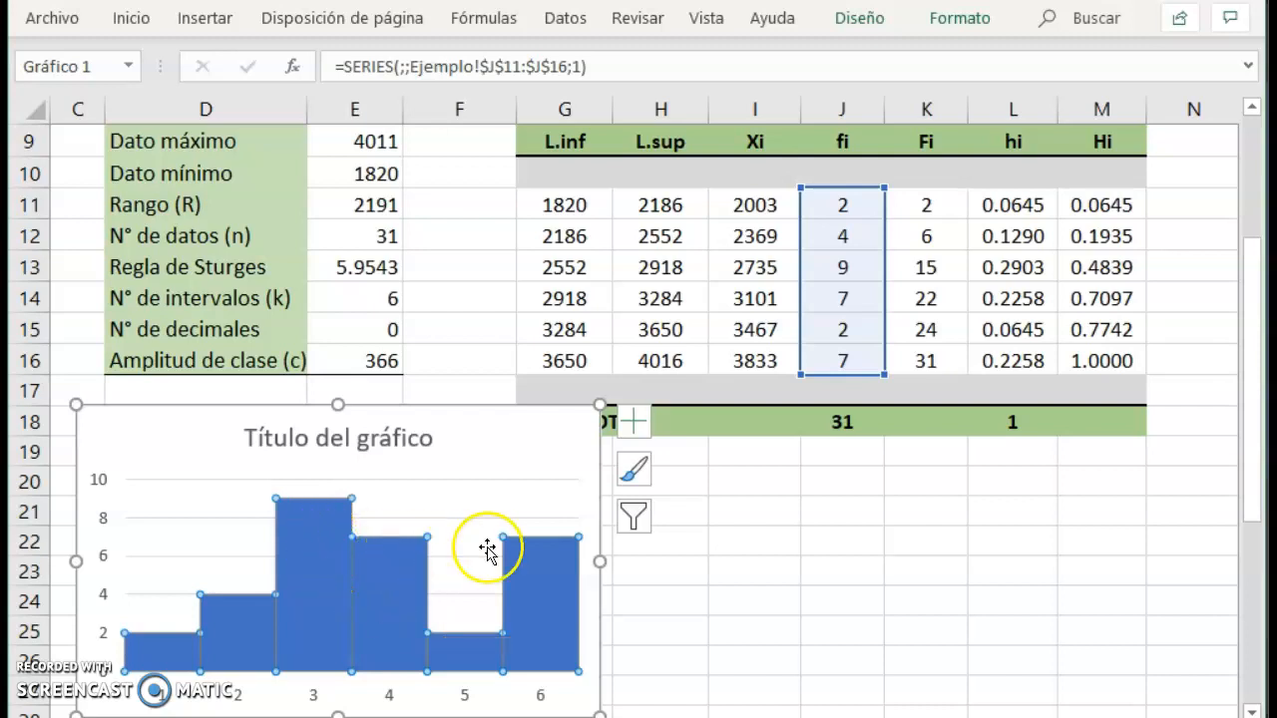
Add data labels to the chart's frequency columns.
mouse_move(547, 566)
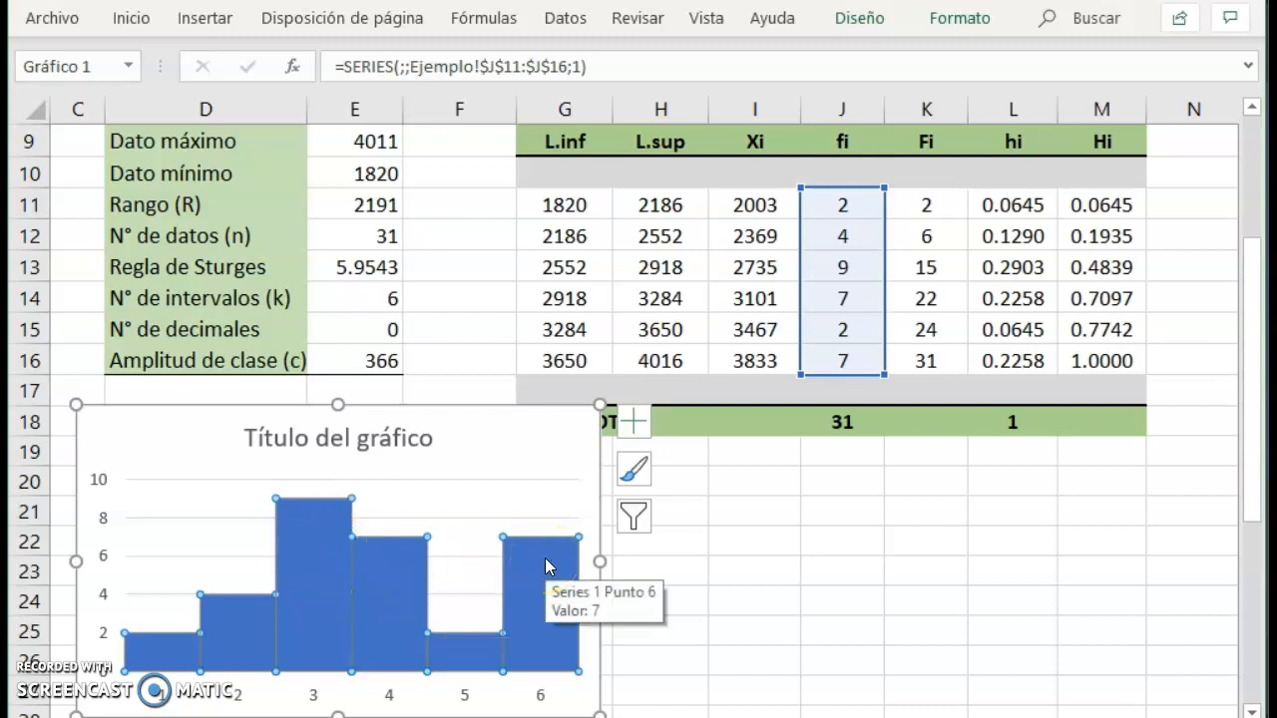
right_click(547, 565)
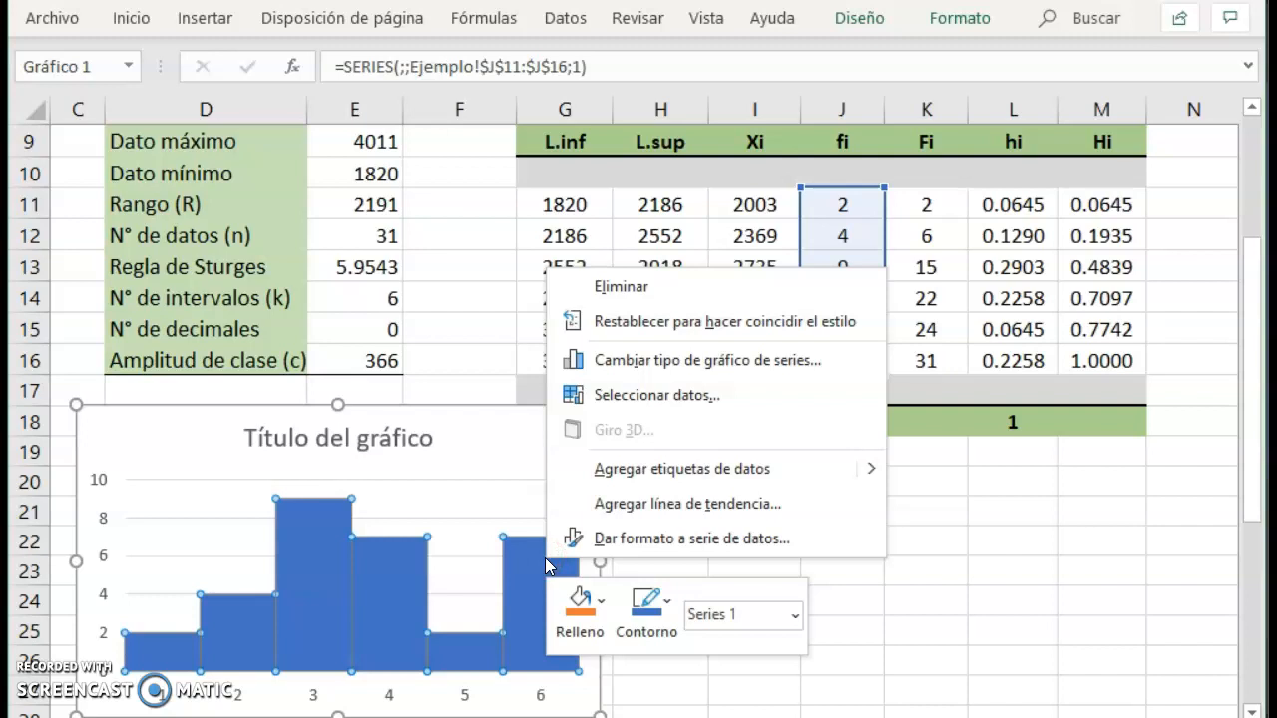
click(679, 468)
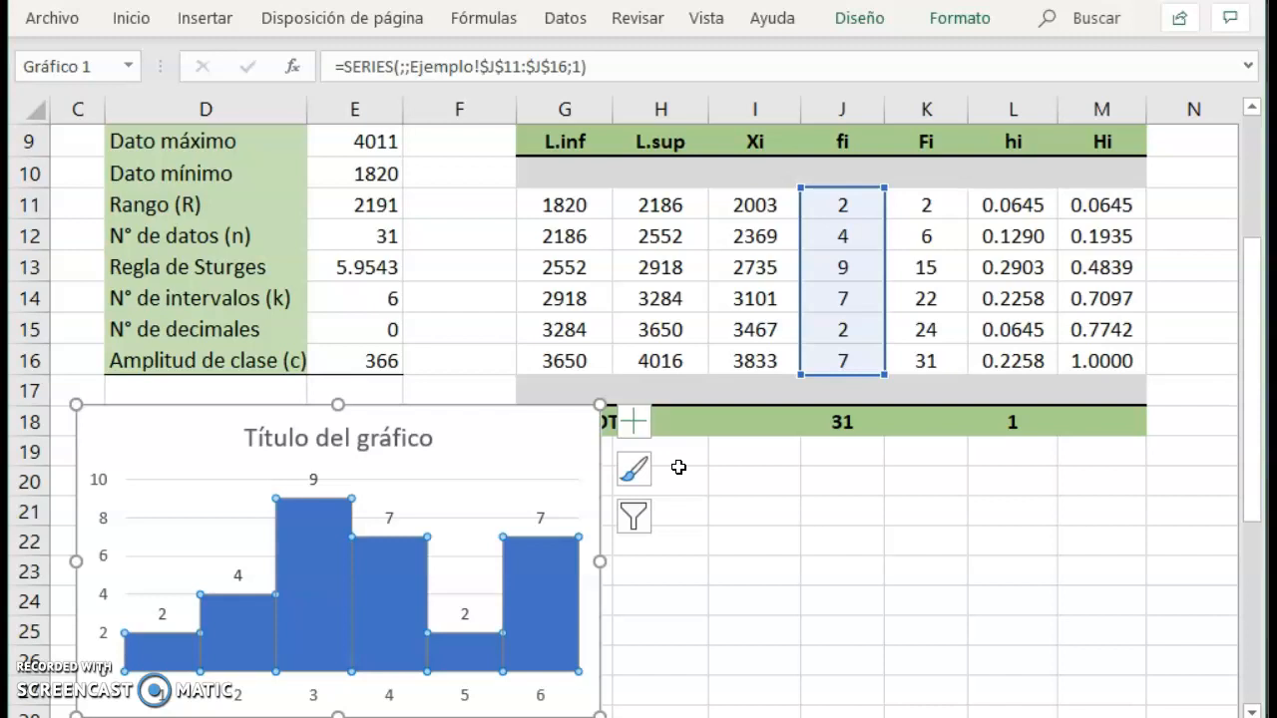
Add axis titles to the chart and set the vertical one to "N° de colaboradores".
click(635, 424)
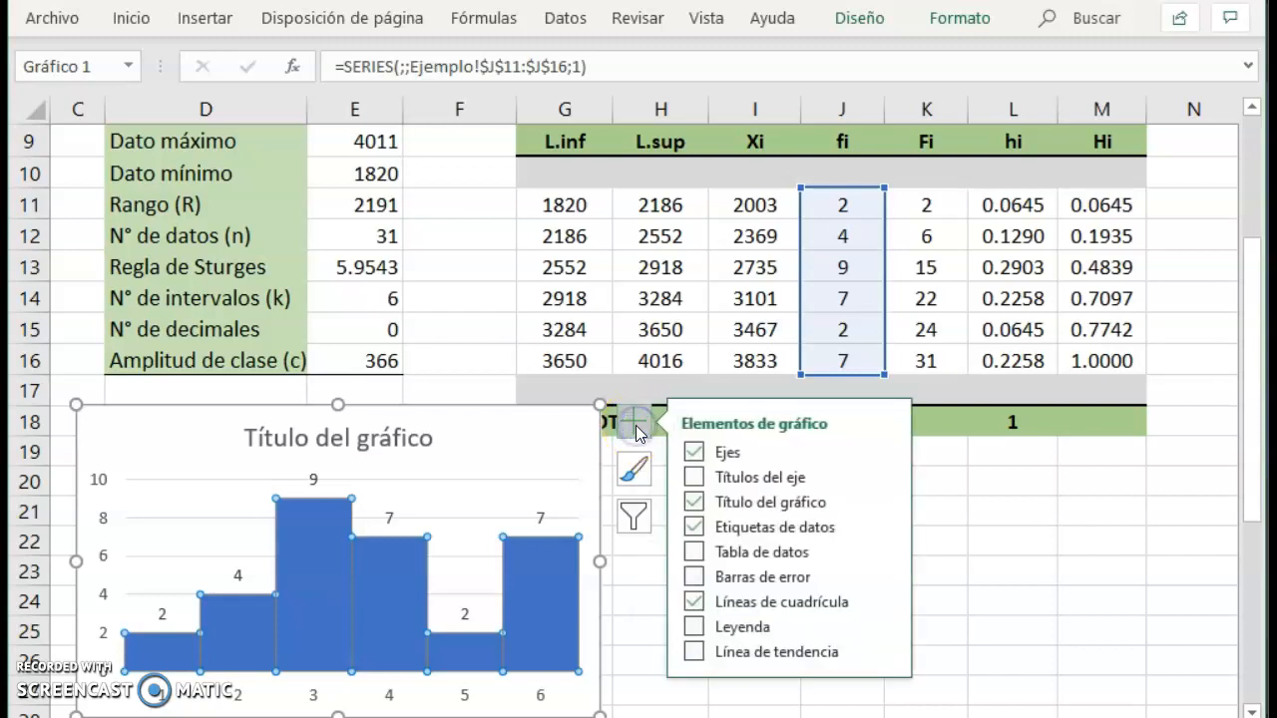
click(694, 481)
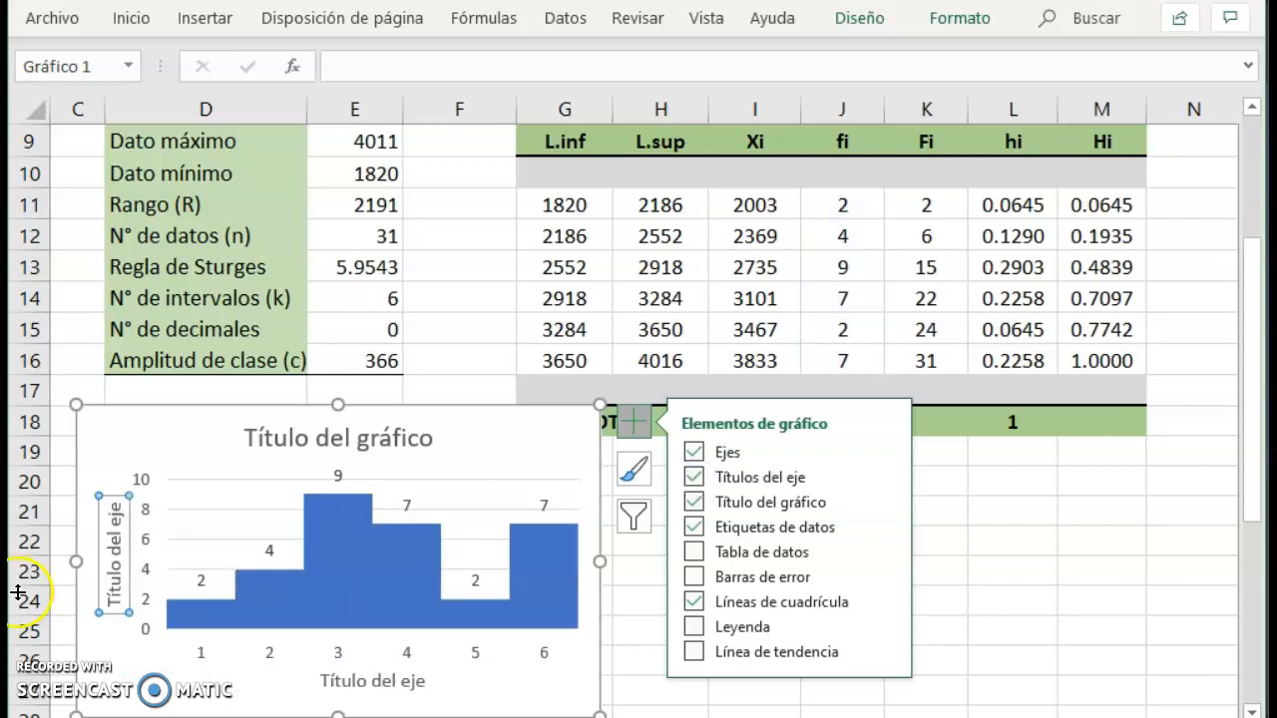
double_click(116, 604)
click(119, 603)
key(shift+Right)
key(shift+Right)
key(shift+Right)
key(shift+Right)
key(shift+Right)
key(shift+Right)
key(shift+Right)
key(shift+Right)
key(shift+Right)
key(shift+Right)
key(shift+Right)
key(shift+Right)
key(shift+Right)
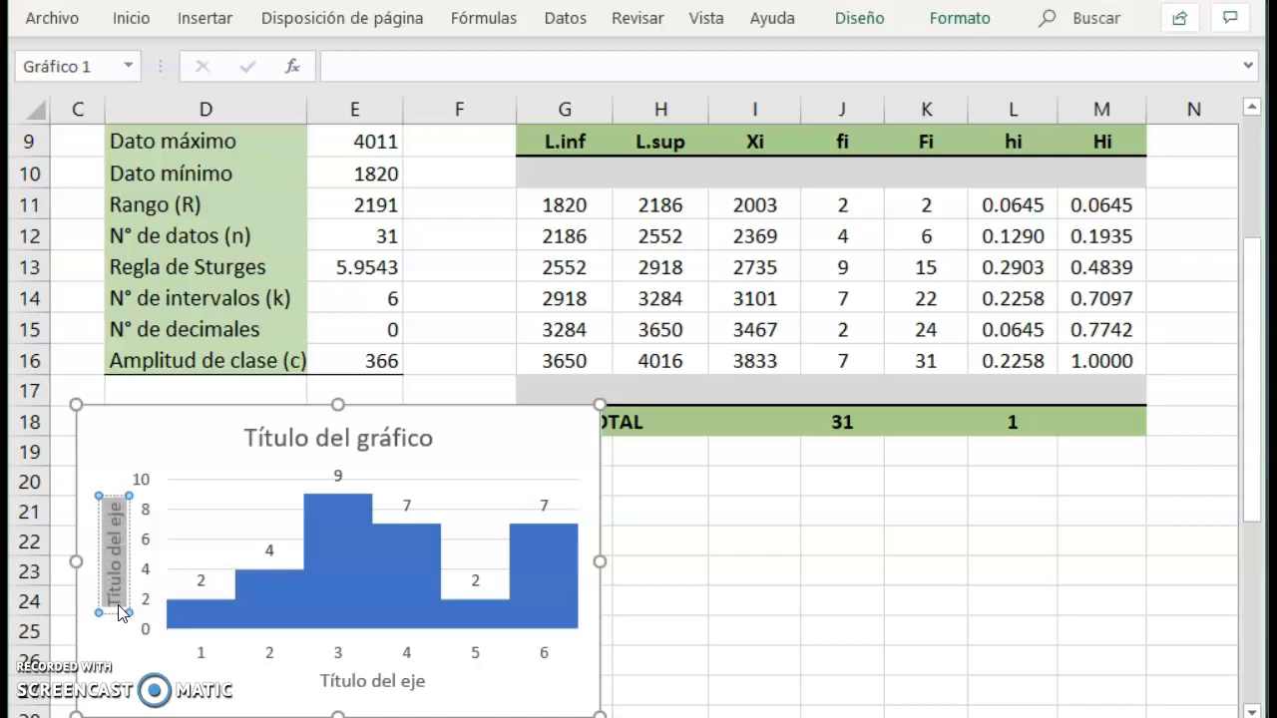
text(N)
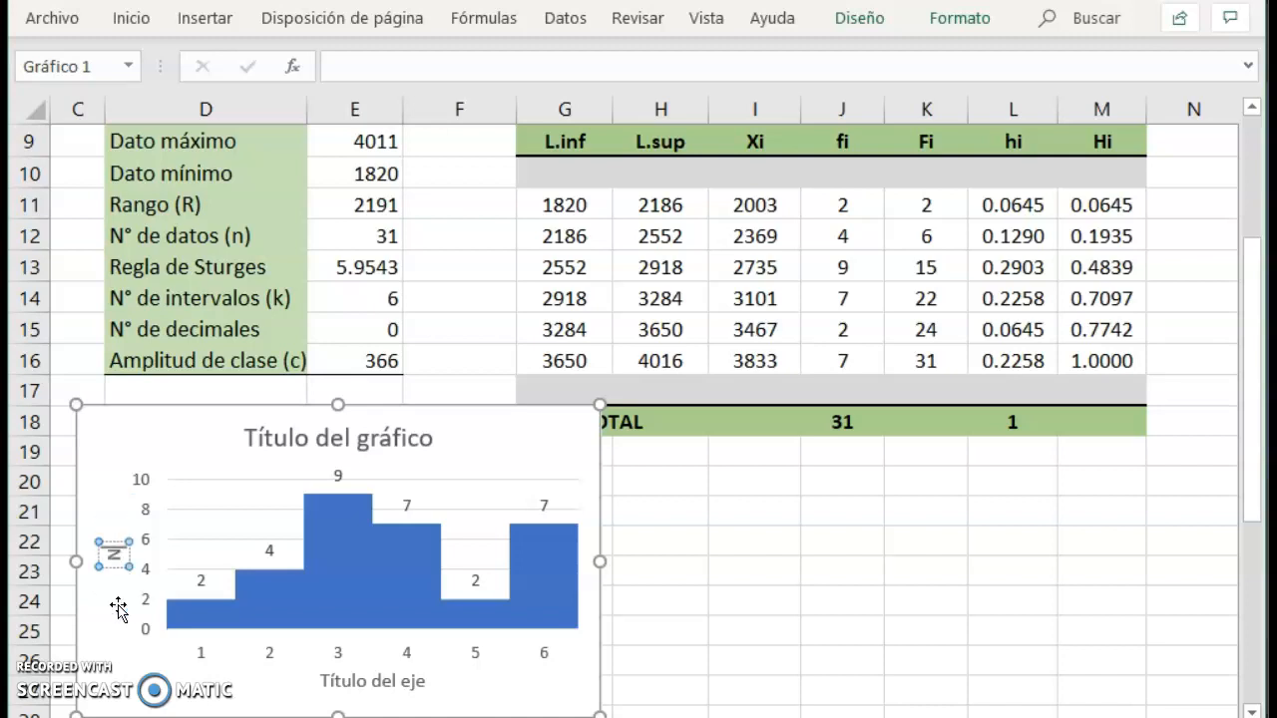
text(° de colab)
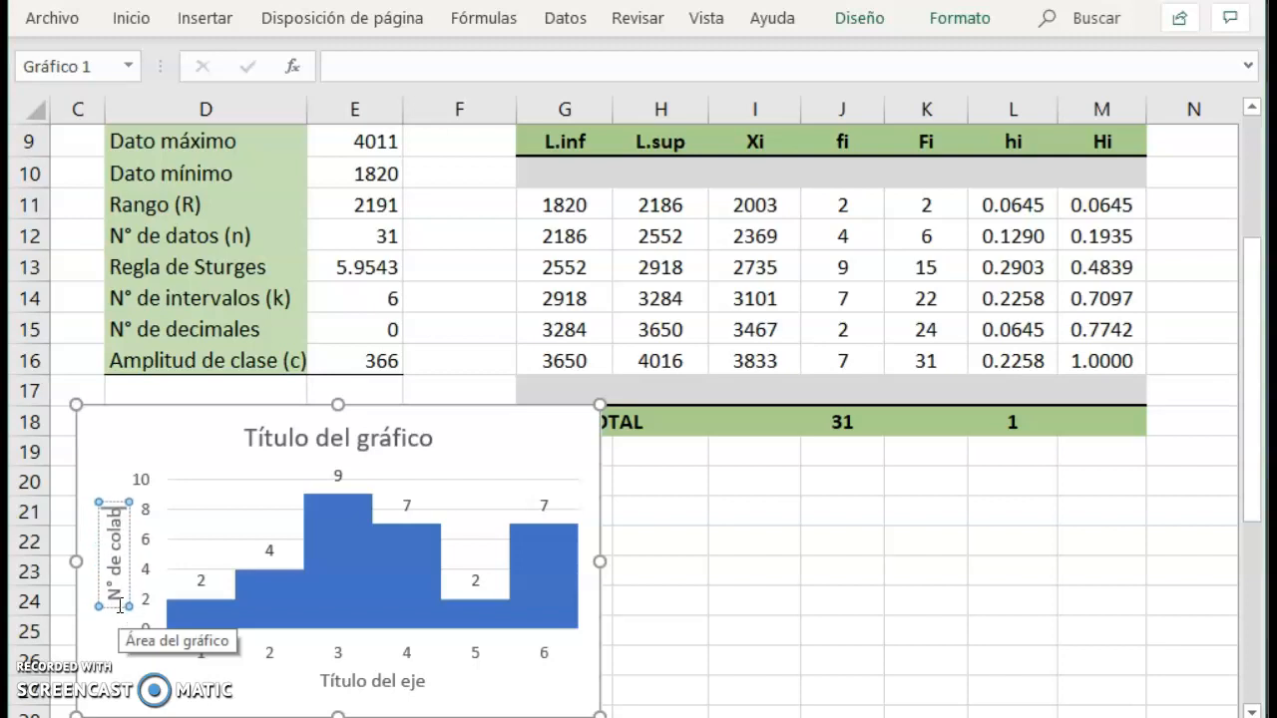
text(oradores)
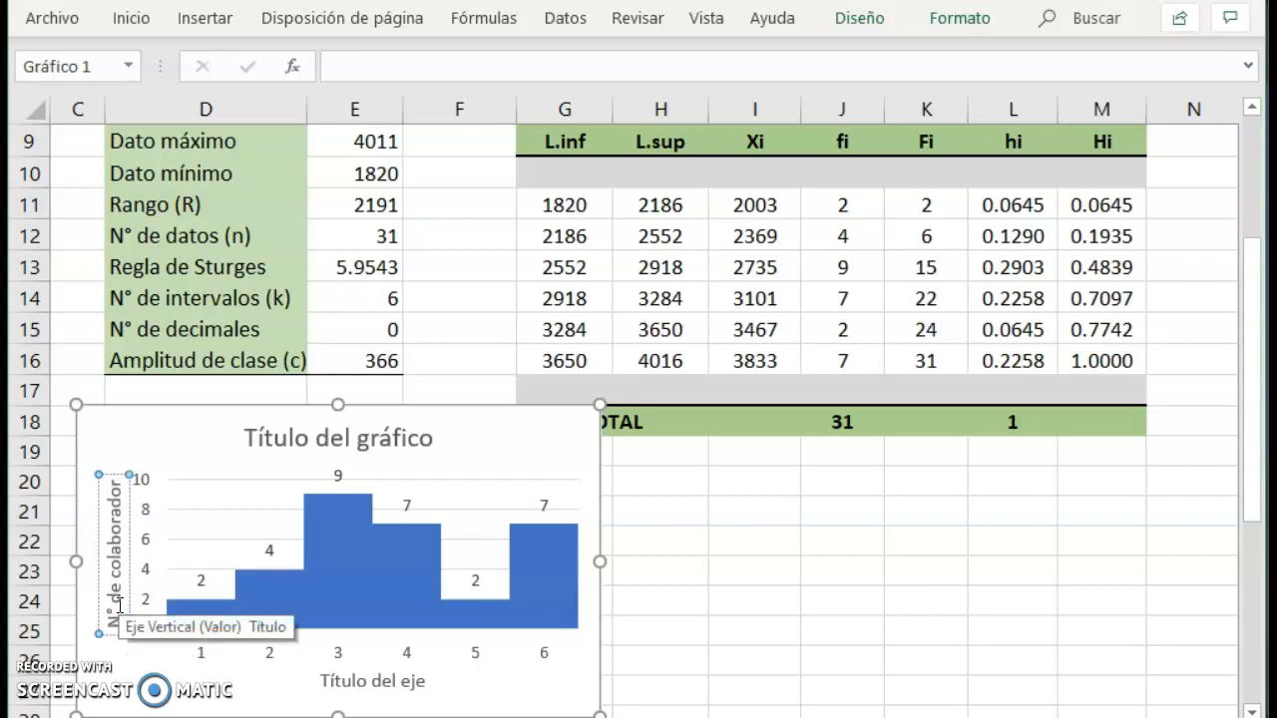
Replace the horizontal axis title with "Sueldo (en soles)".
click(367, 685)
double_click(366, 684)
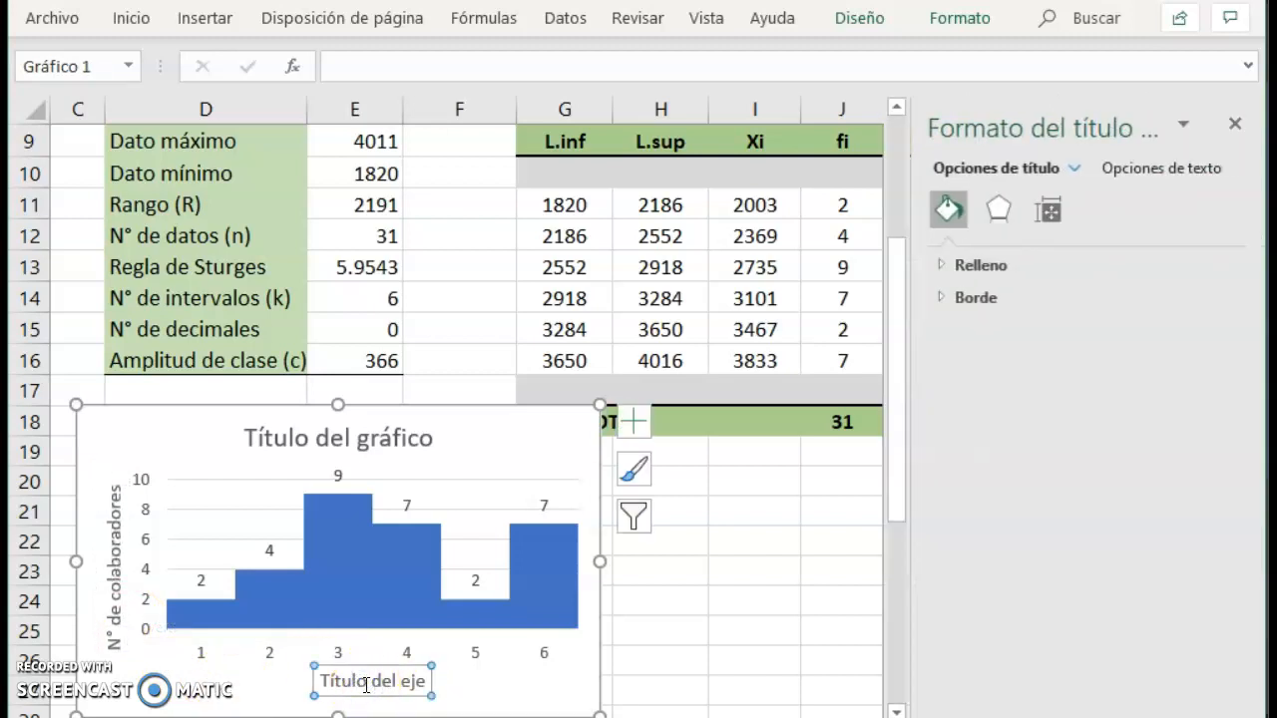
double_click(366, 684)
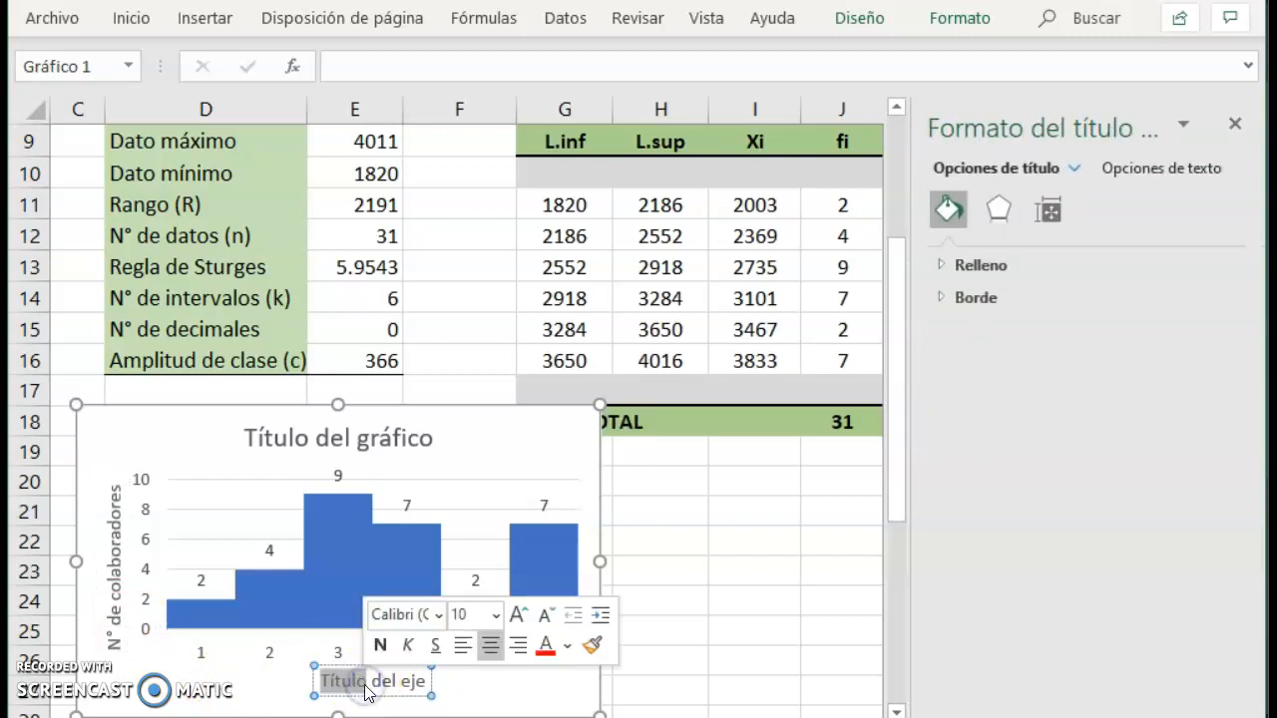
key(Left)
key(shift+End)
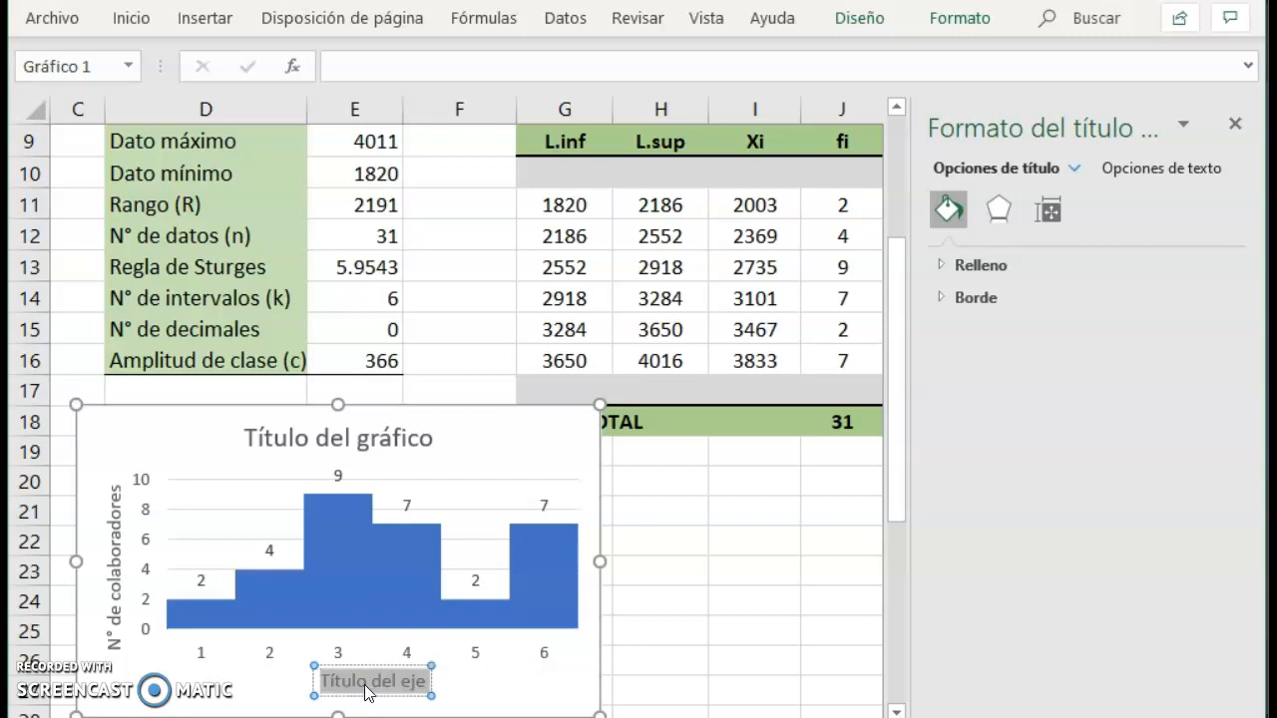
text(Sueldo)
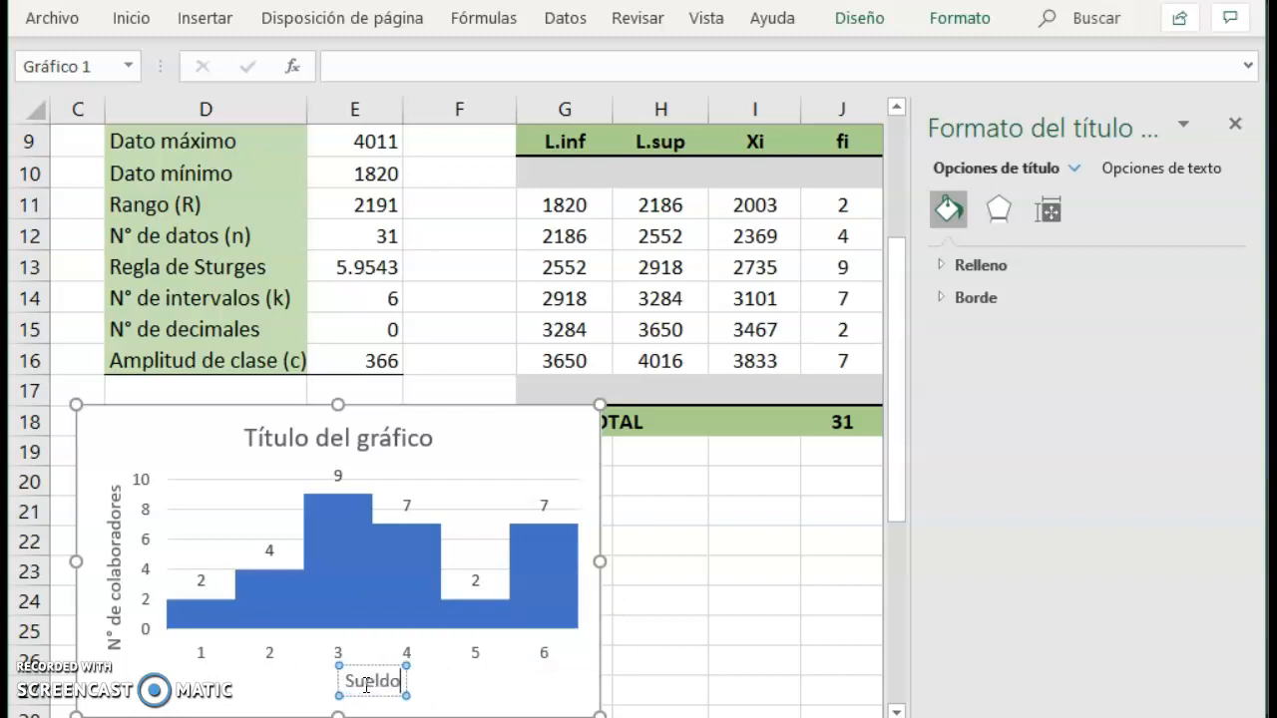
text( (en so)
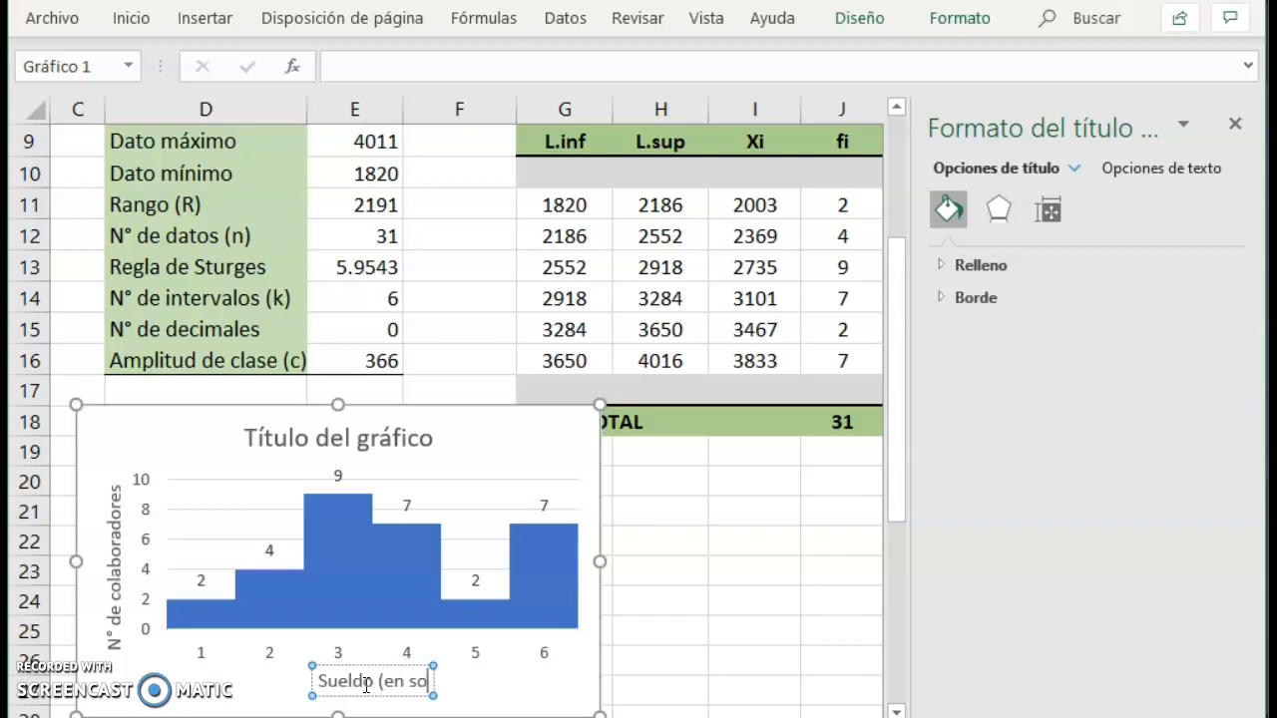
text(les))
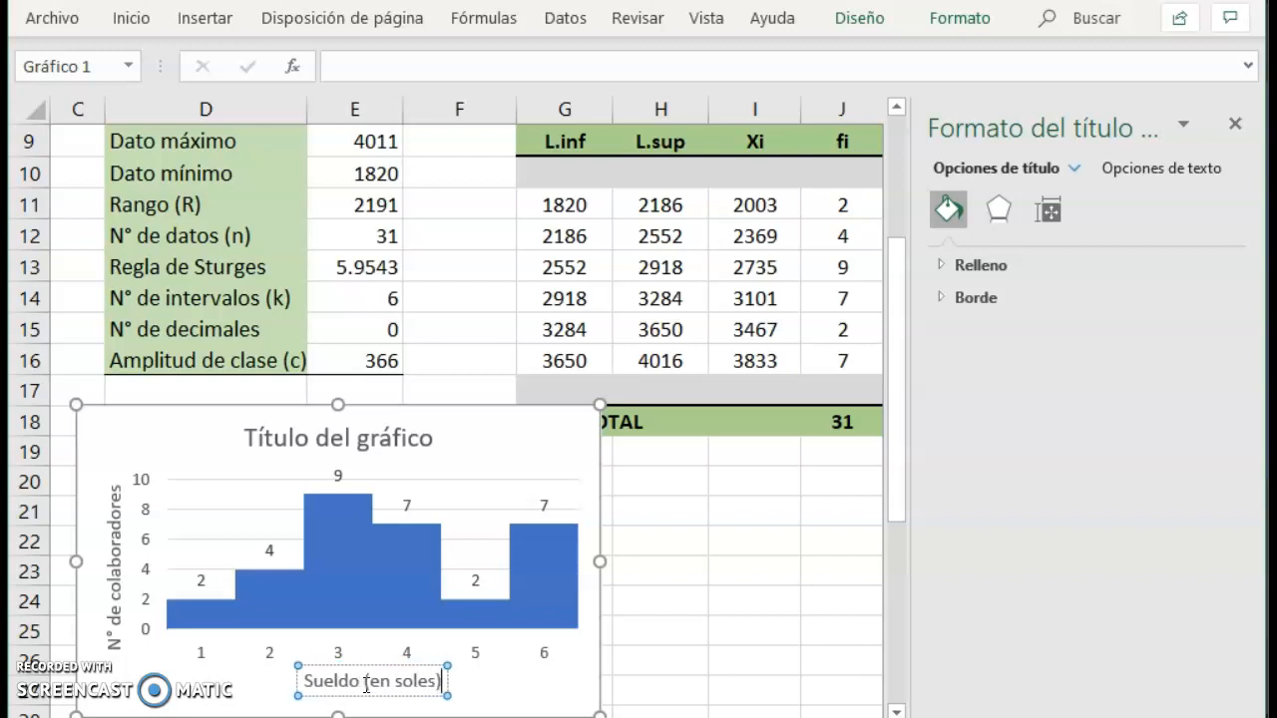
Replace the chart title with "Distribución de colaboradores según el sueldo".
click(298, 445)
double_click(298, 445)
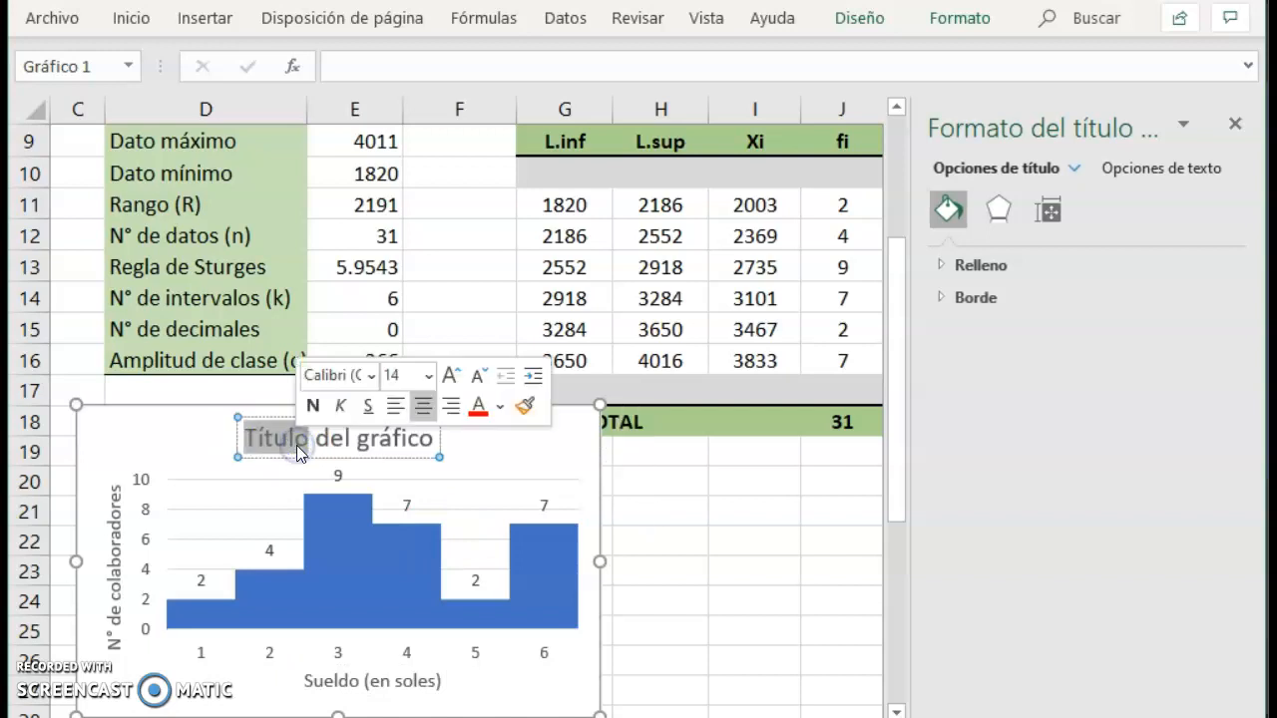
key(Home)
key(shift+Right)
key(shift+Right)
key(shift+Right)
key(shift+Right)
key(shift+Right)
key(shift+Right)
key(shift+Right)
key(shift+Right)
key(shift+Right)
key(shift+Right)
key(shift+Right)
key(shift+Right)
key(shift+Right)
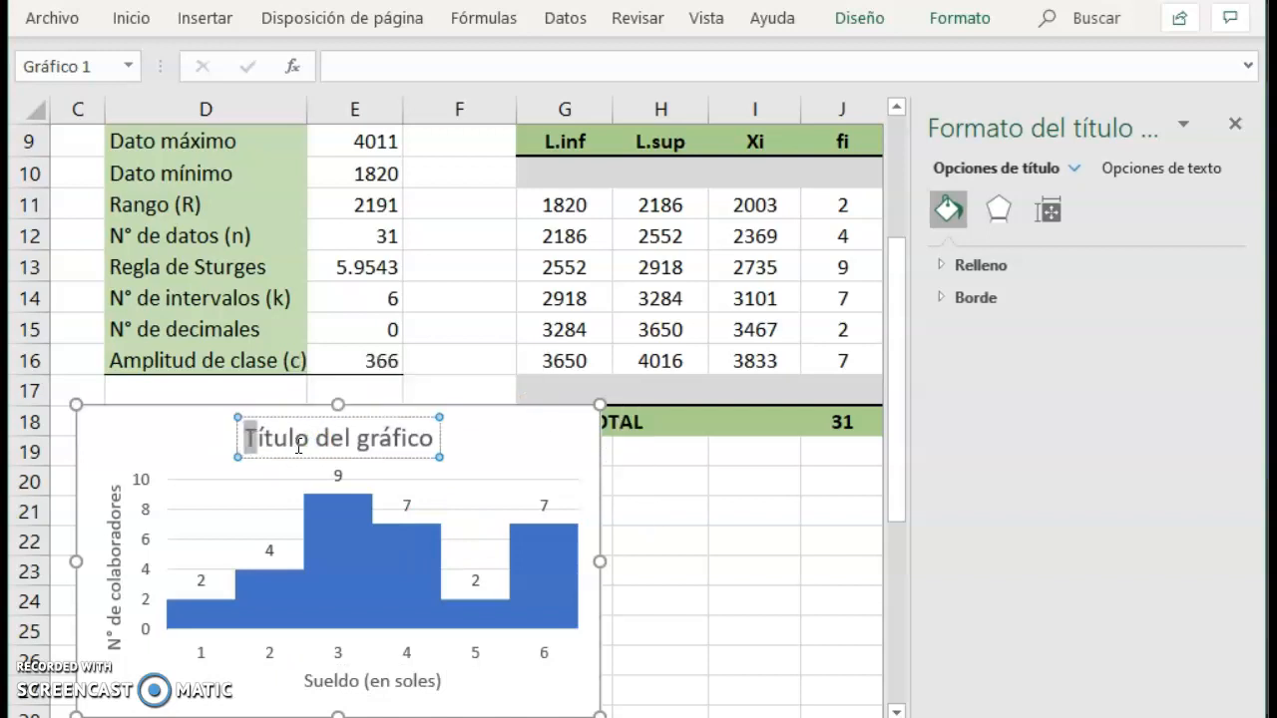
key(shift+Right)
key(shift+Right)
key(shift+Right)
key(shift+Right)
key(shift+Right)
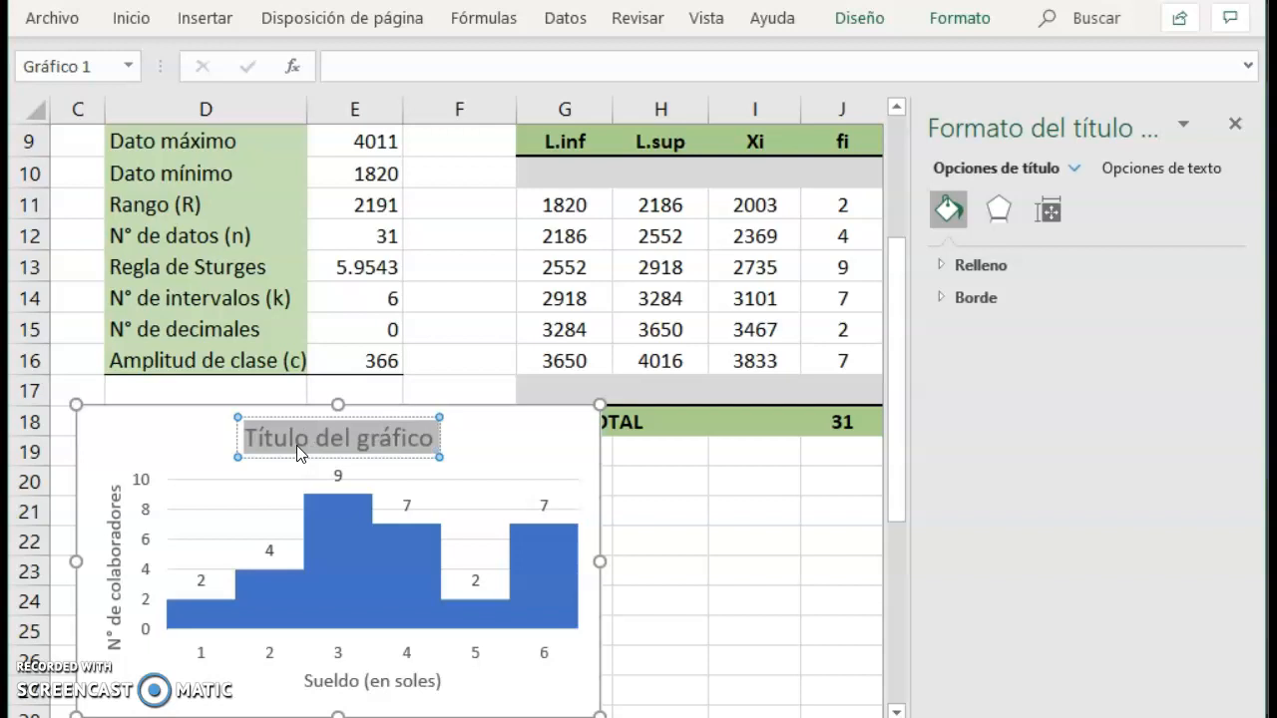
text(Distr)
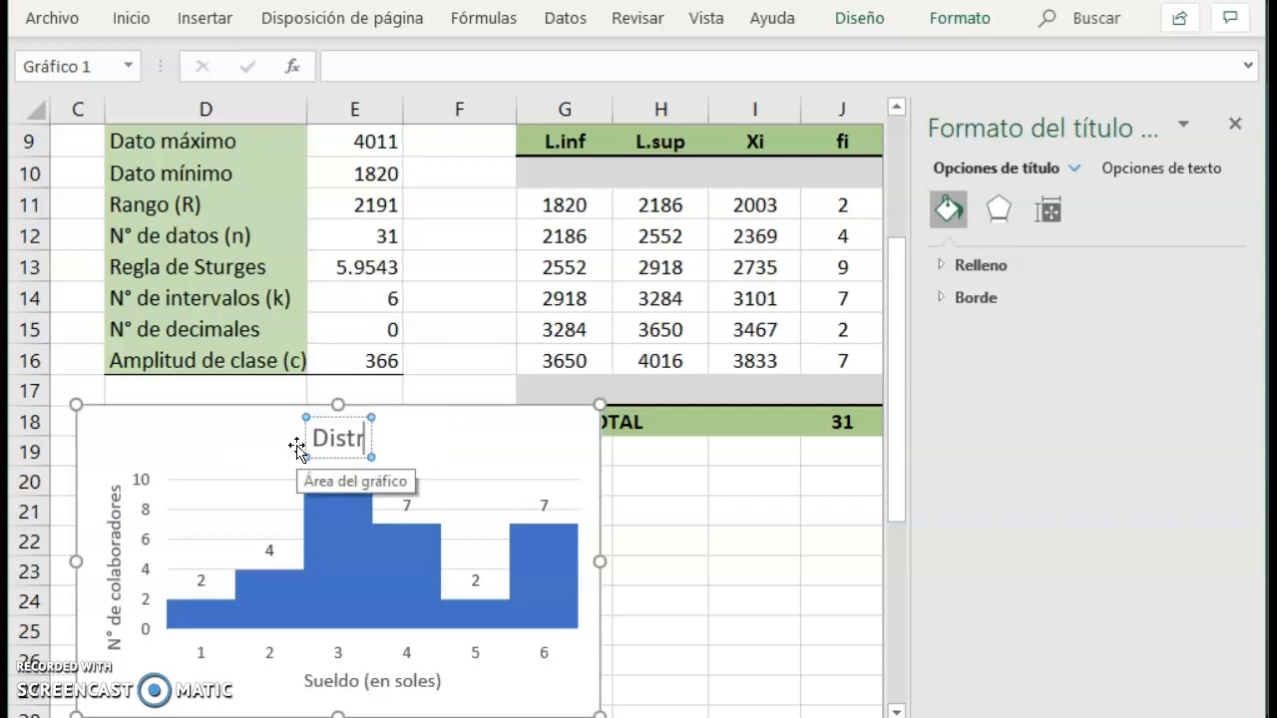
text(ibución)
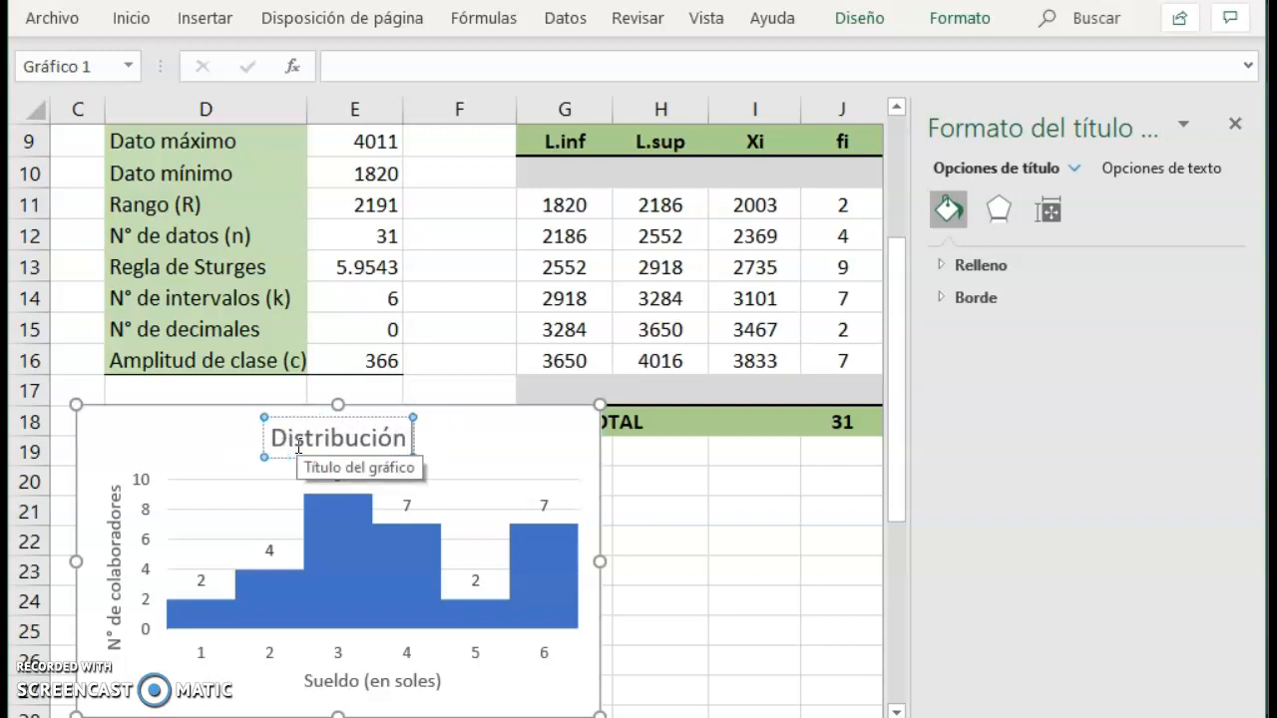
text( de colabora)
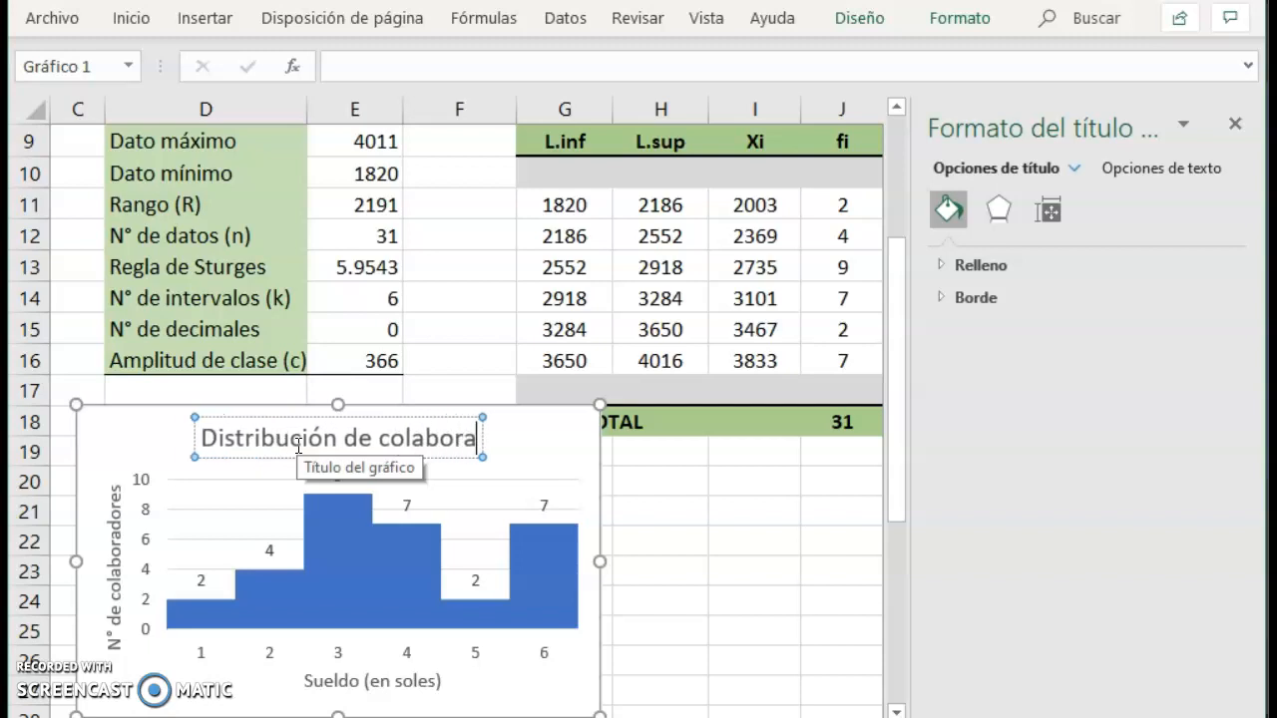
text(dores seg)
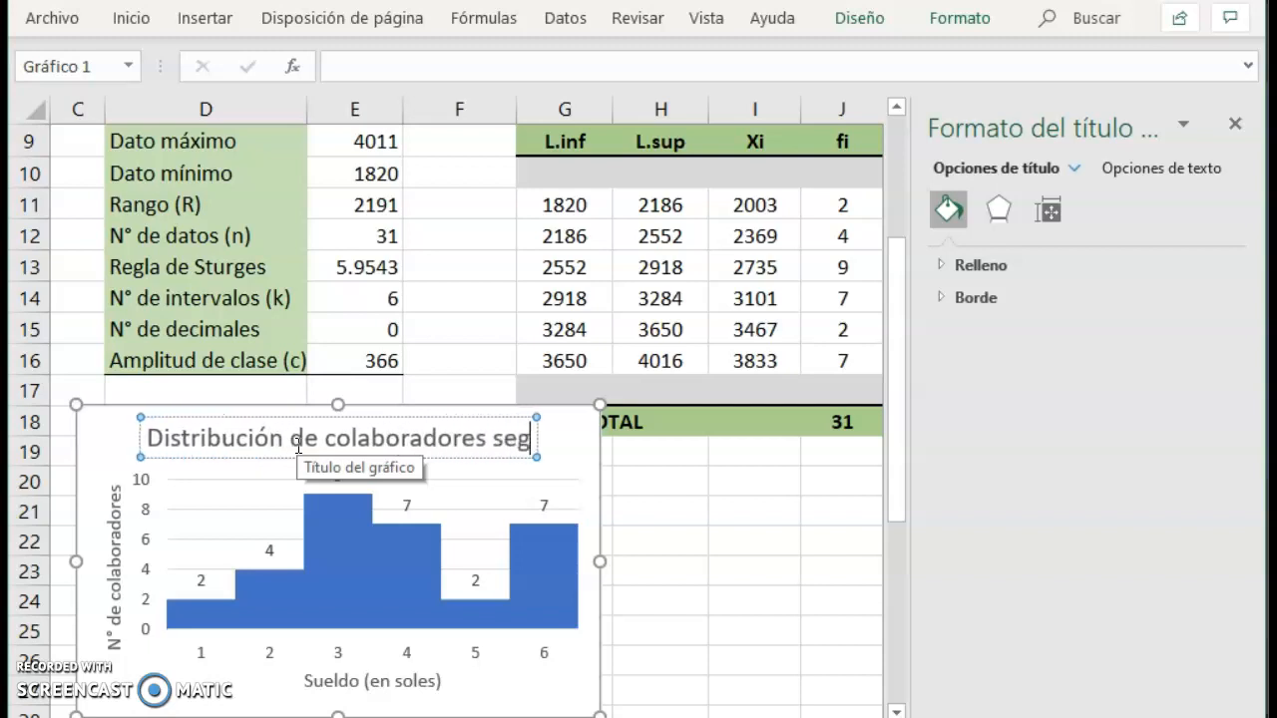
text(ún esueldo)
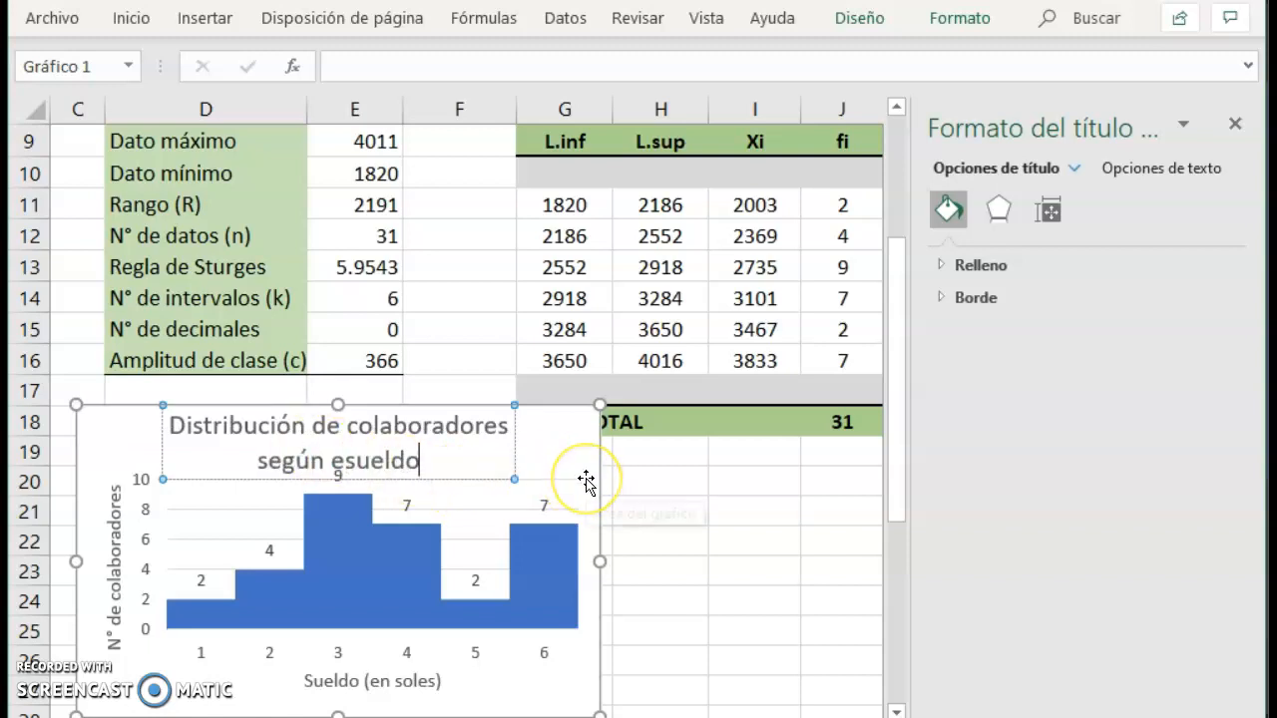
click(587, 482)
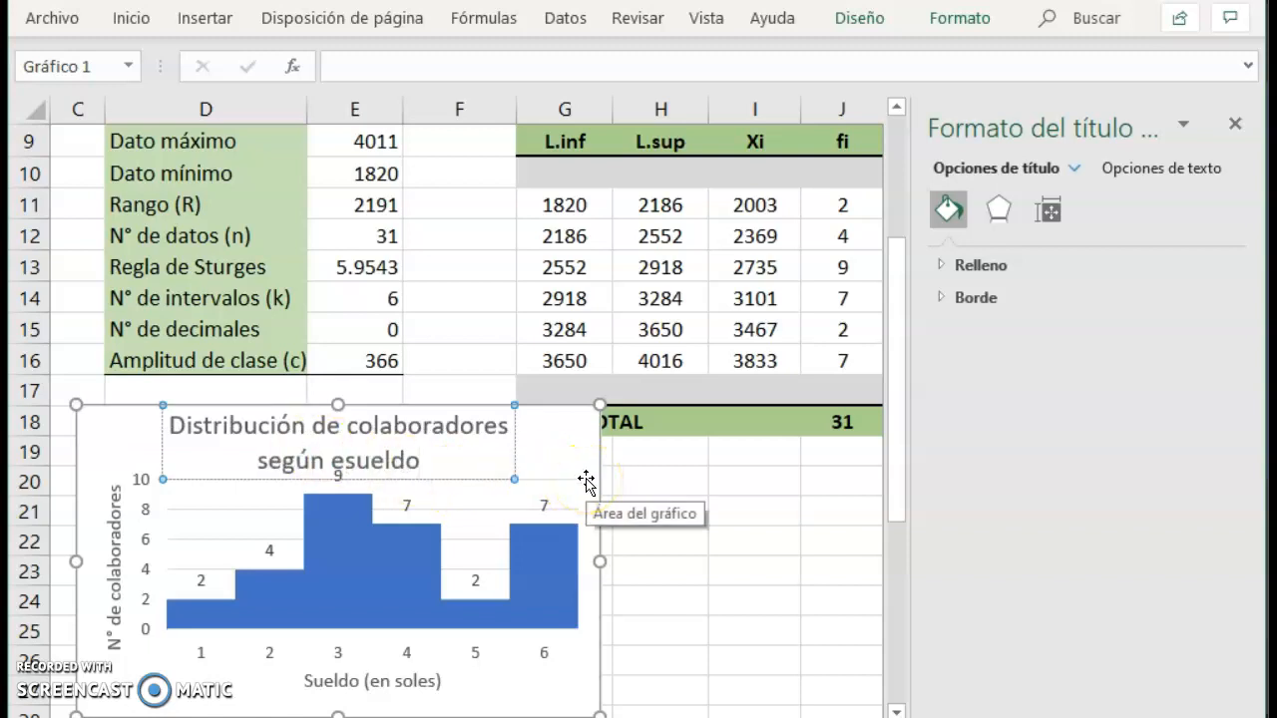
text(l)
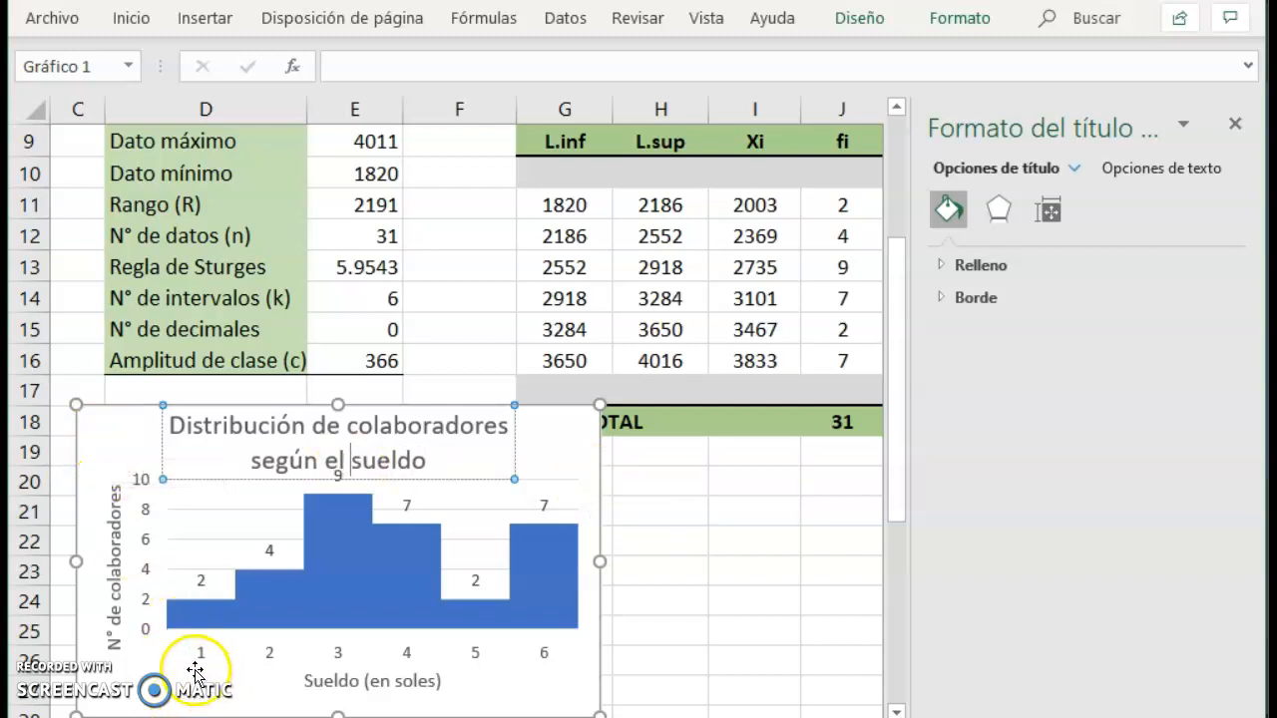
Set the font size of the chart title to 11.
click(127, 435)
click(191, 429)
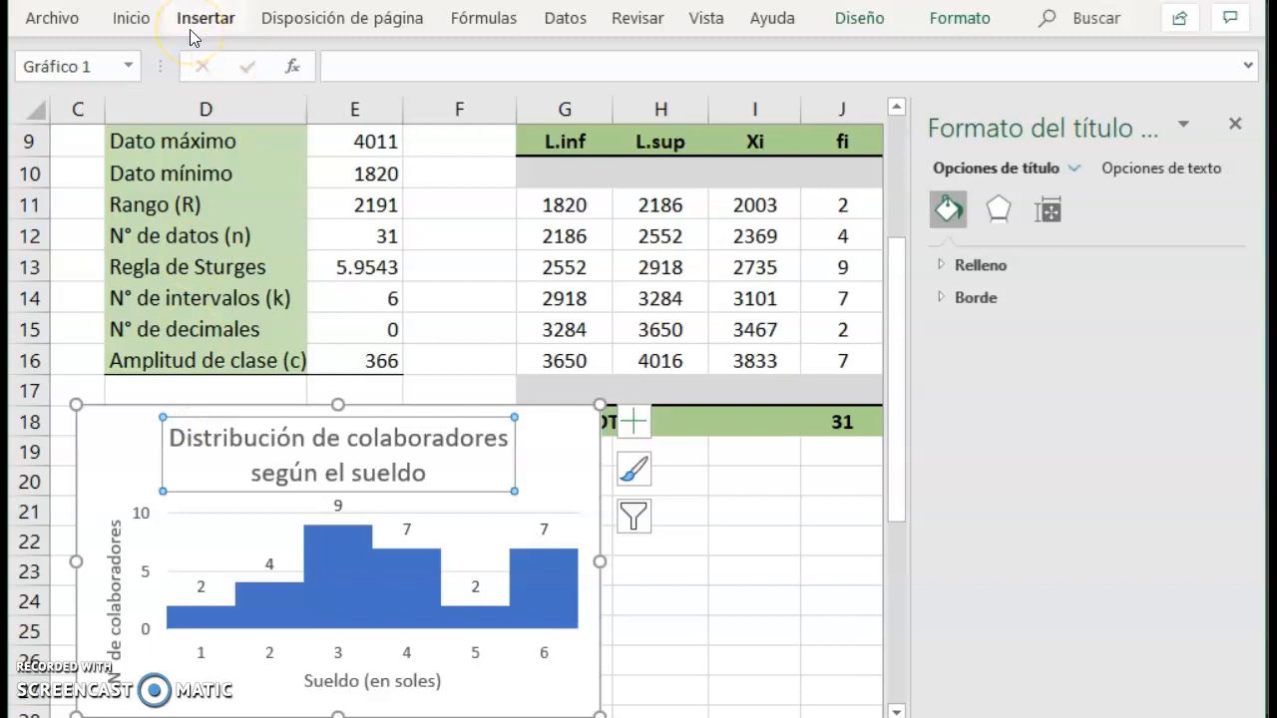
click(131, 20)
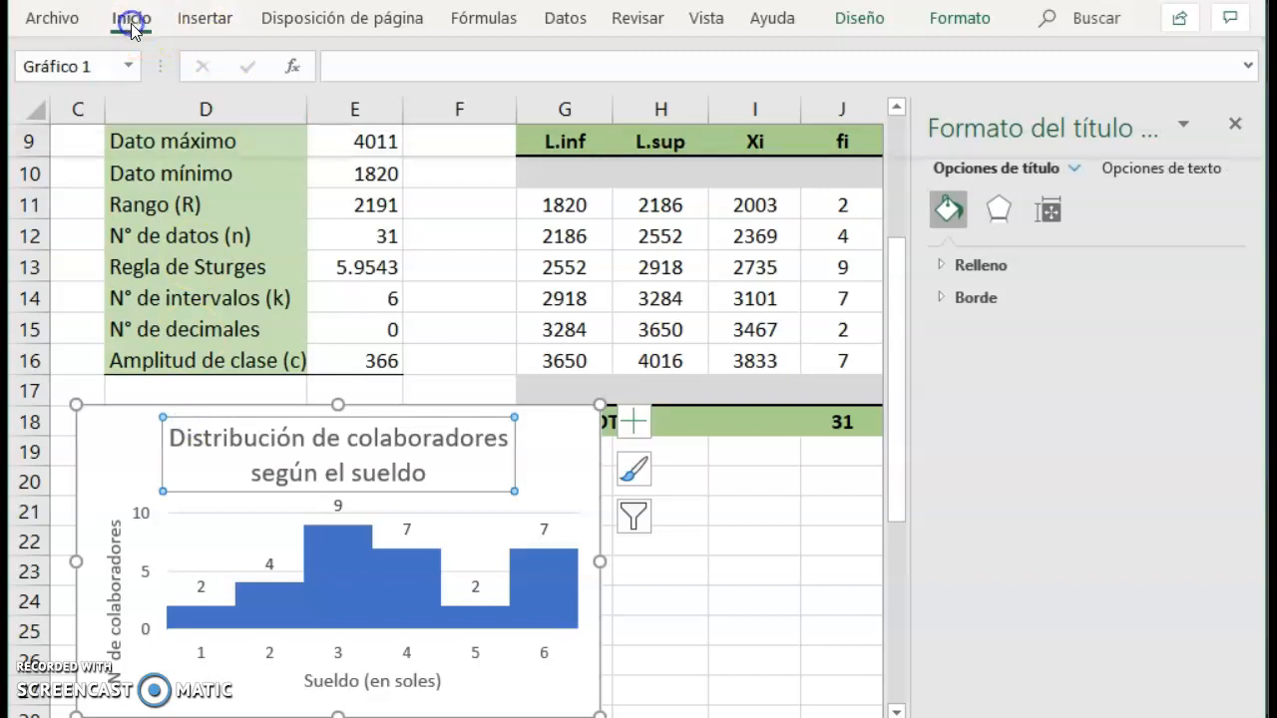
click(322, 68)
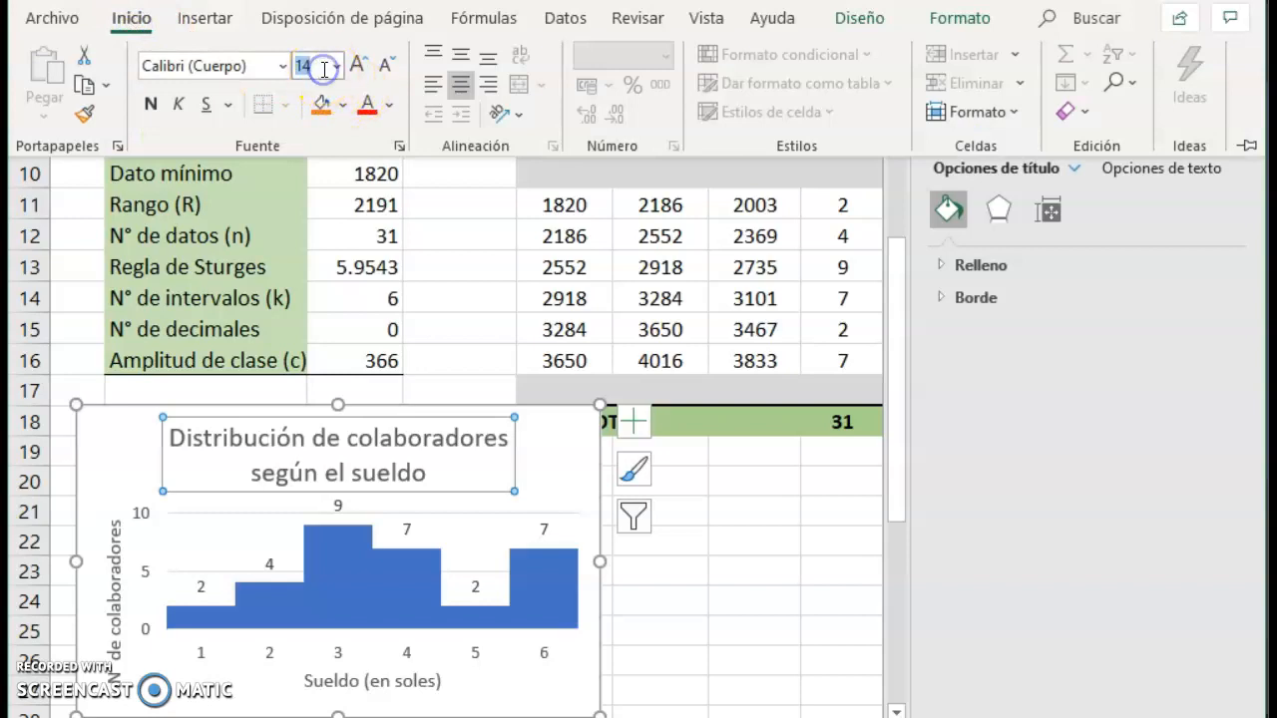
key(Return)
click(389, 571)
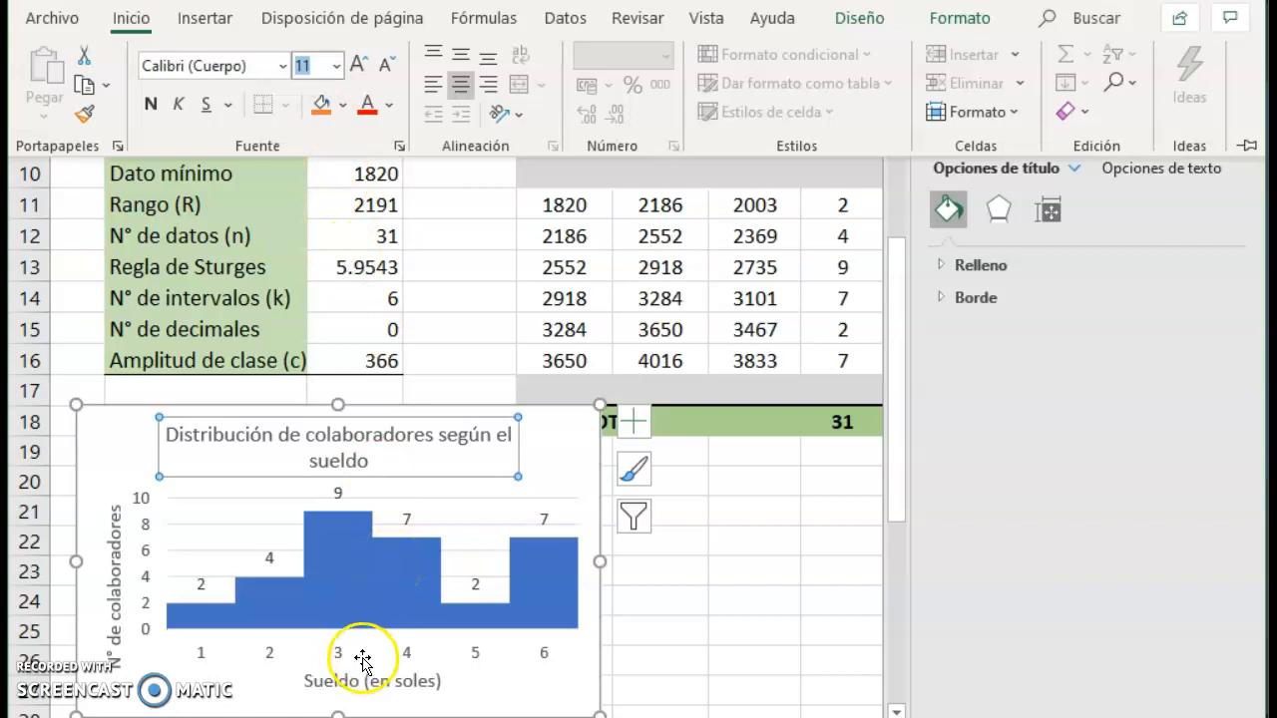
Set the font colour of the interval labels in F11:F16 to red.
click(456, 207)
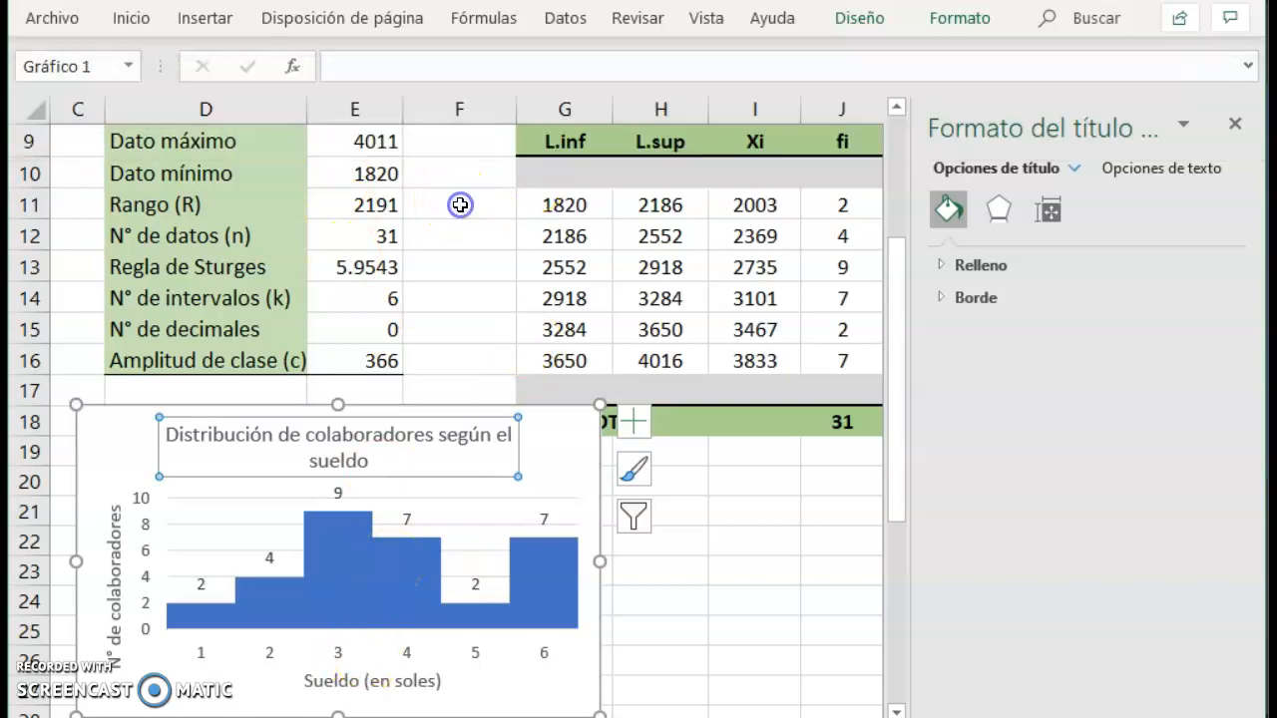
click(460, 205)
key(shift+Down)
key(shift+Down)
key(shift+Down)
key(shift+Down)
key(shift+Down)
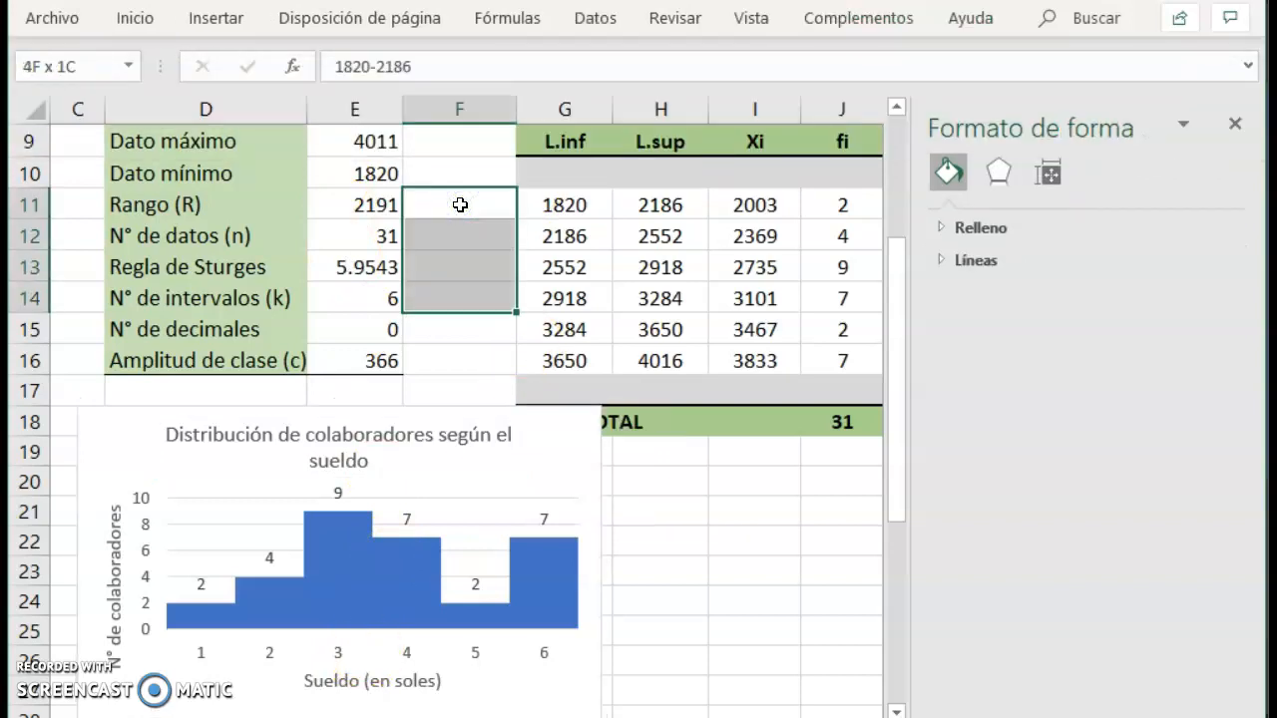
click(137, 20)
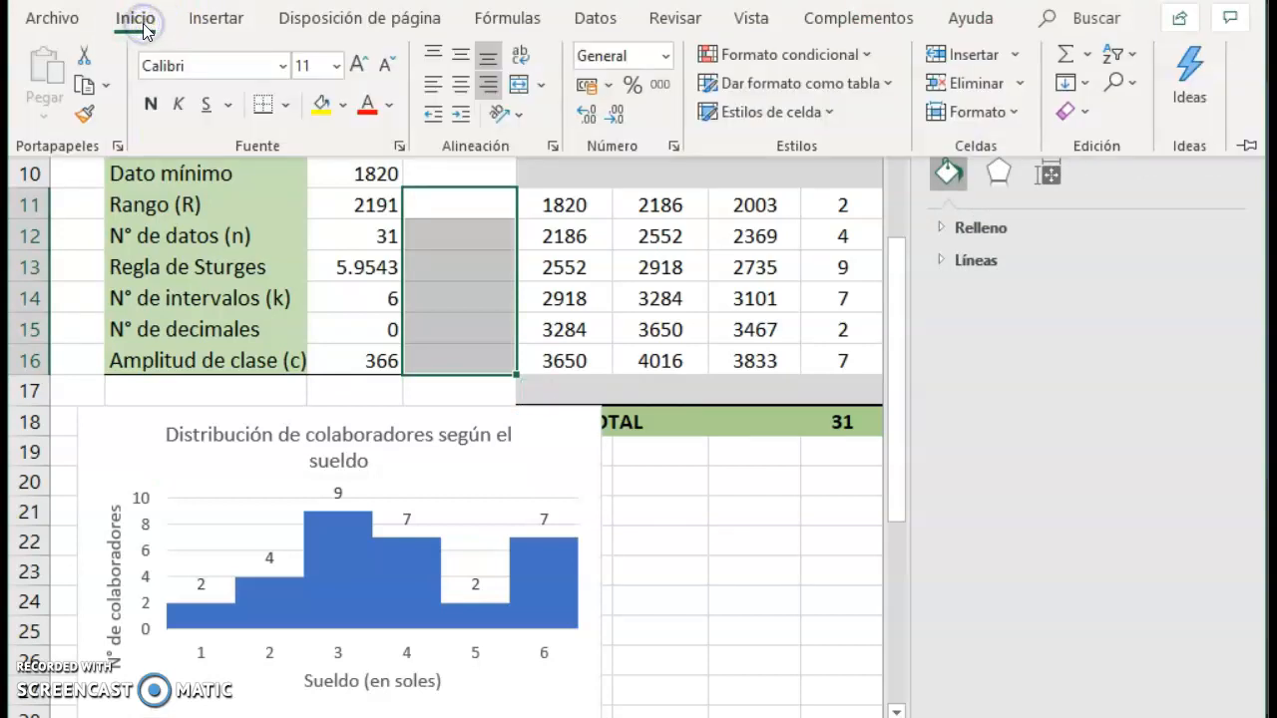
click(367, 105)
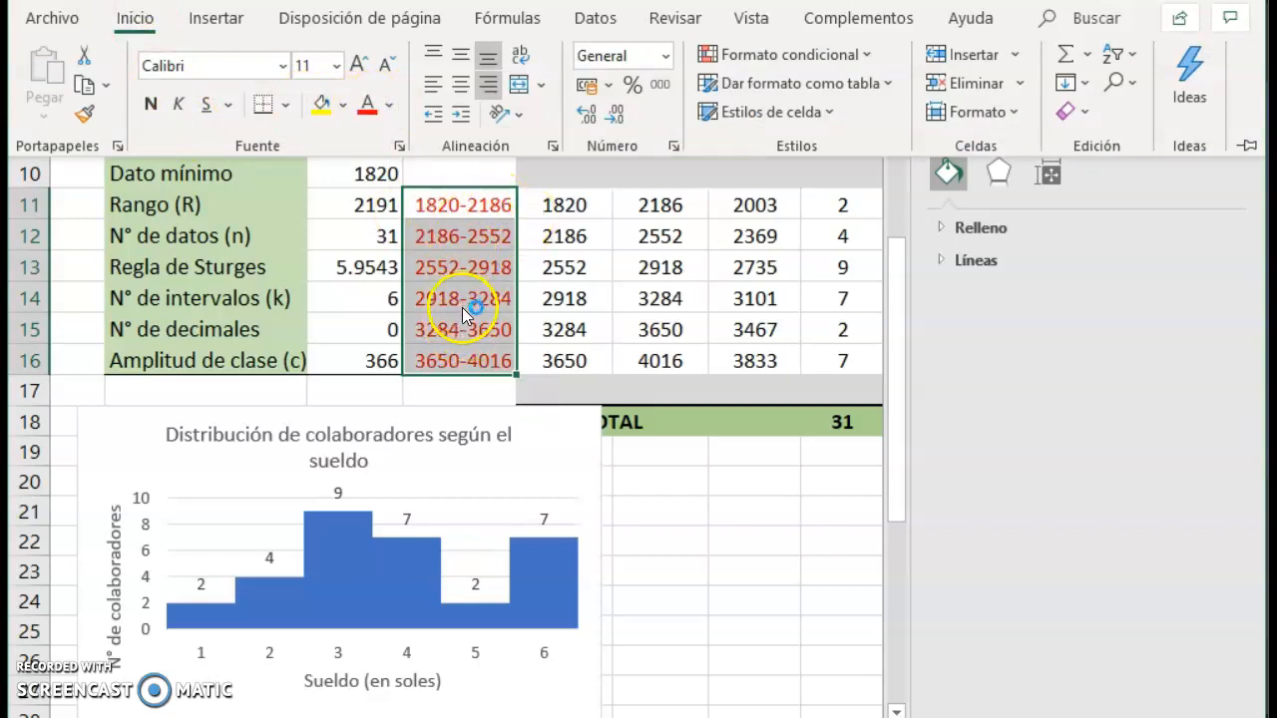
Set the chart's horizontal axis labels to the interval range =Ejemplo!$F$11:$F$16.
click(473, 662)
click(478, 658)
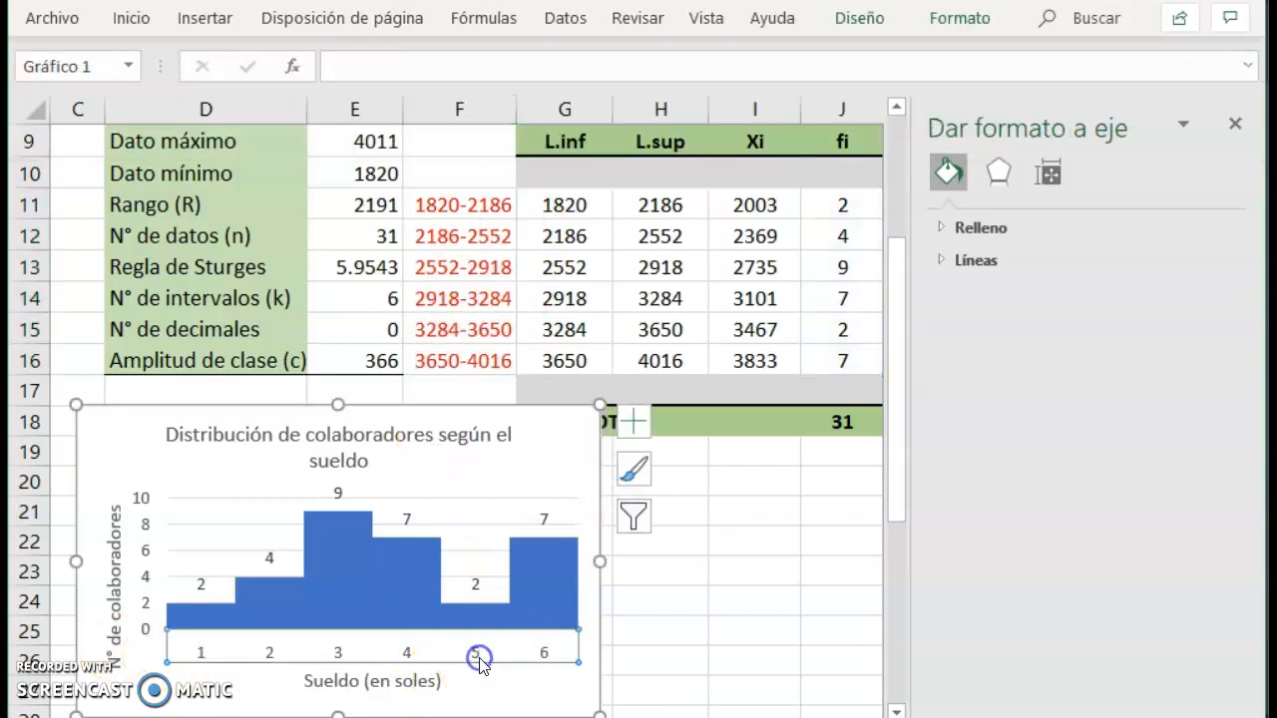
click(456, 649)
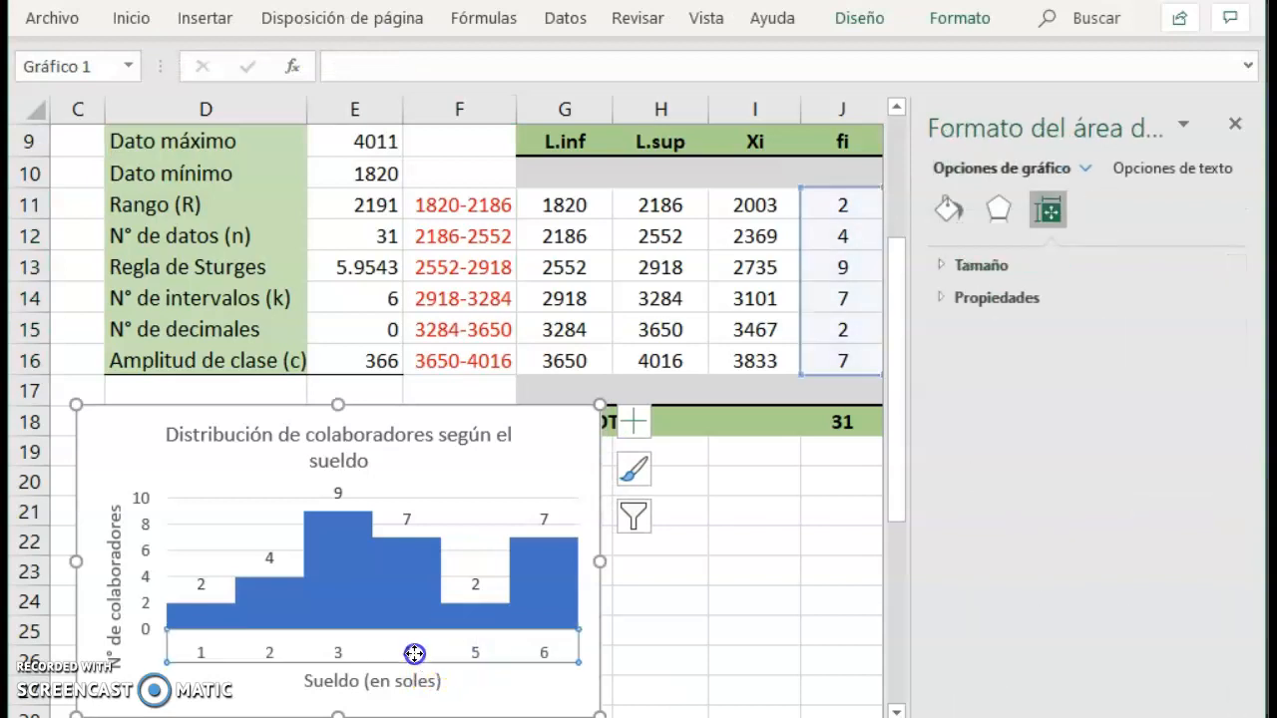
click(414, 654)
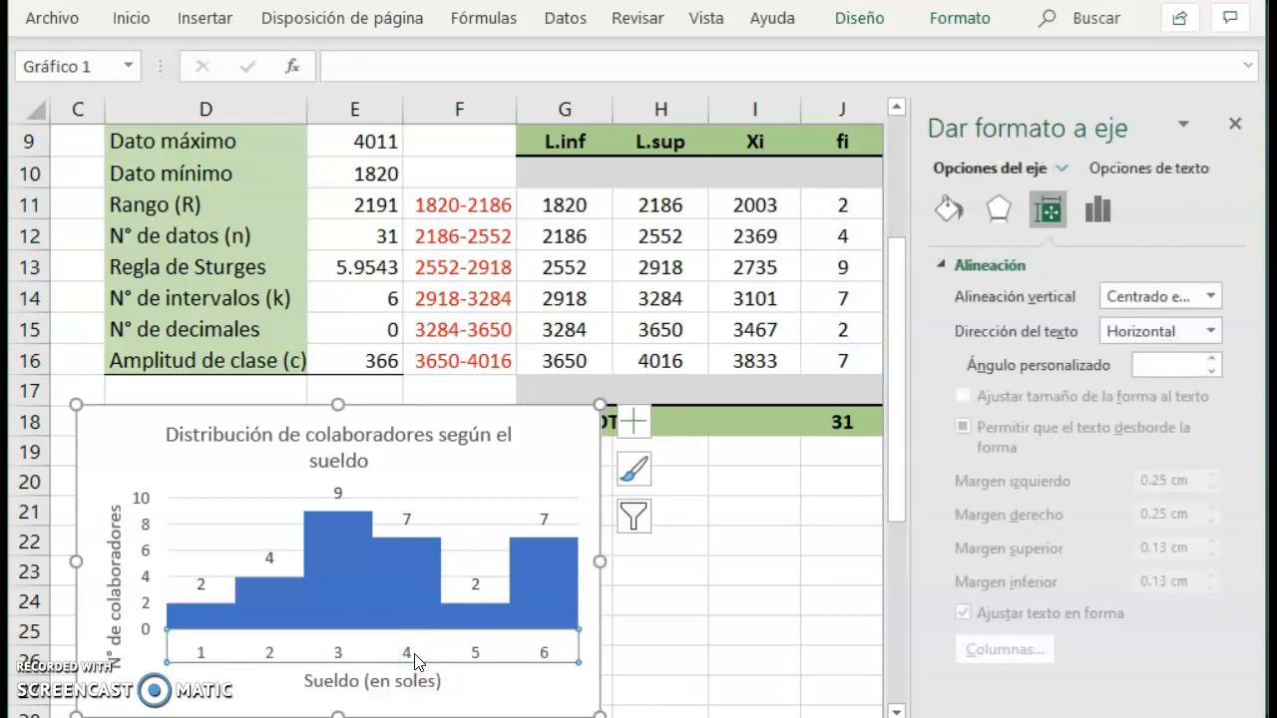
right_click(417, 661)
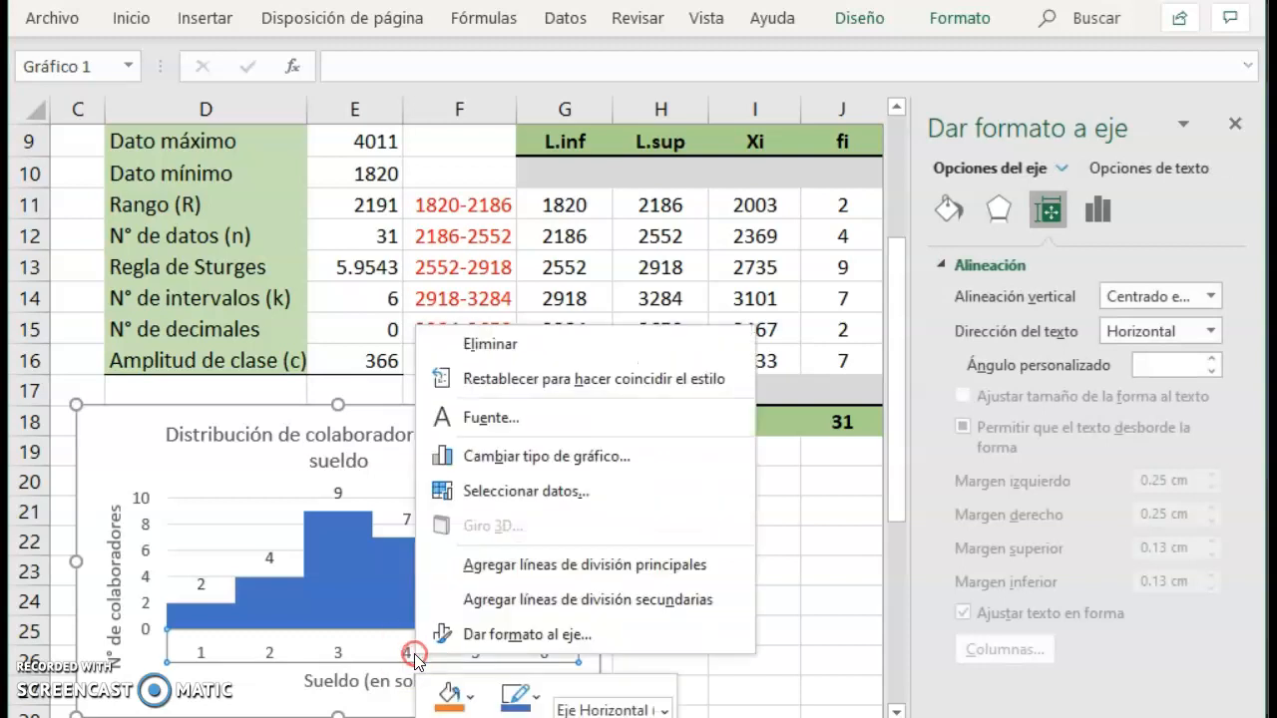
click(526, 491)
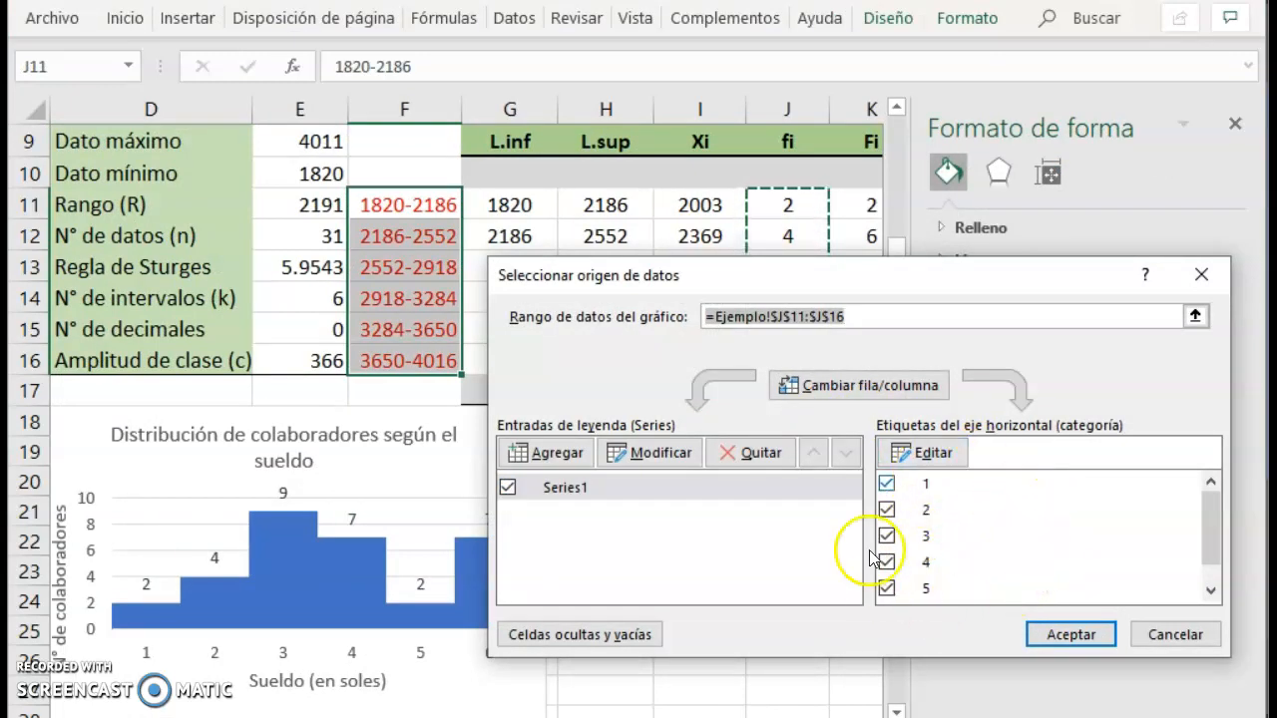
click(904, 453)
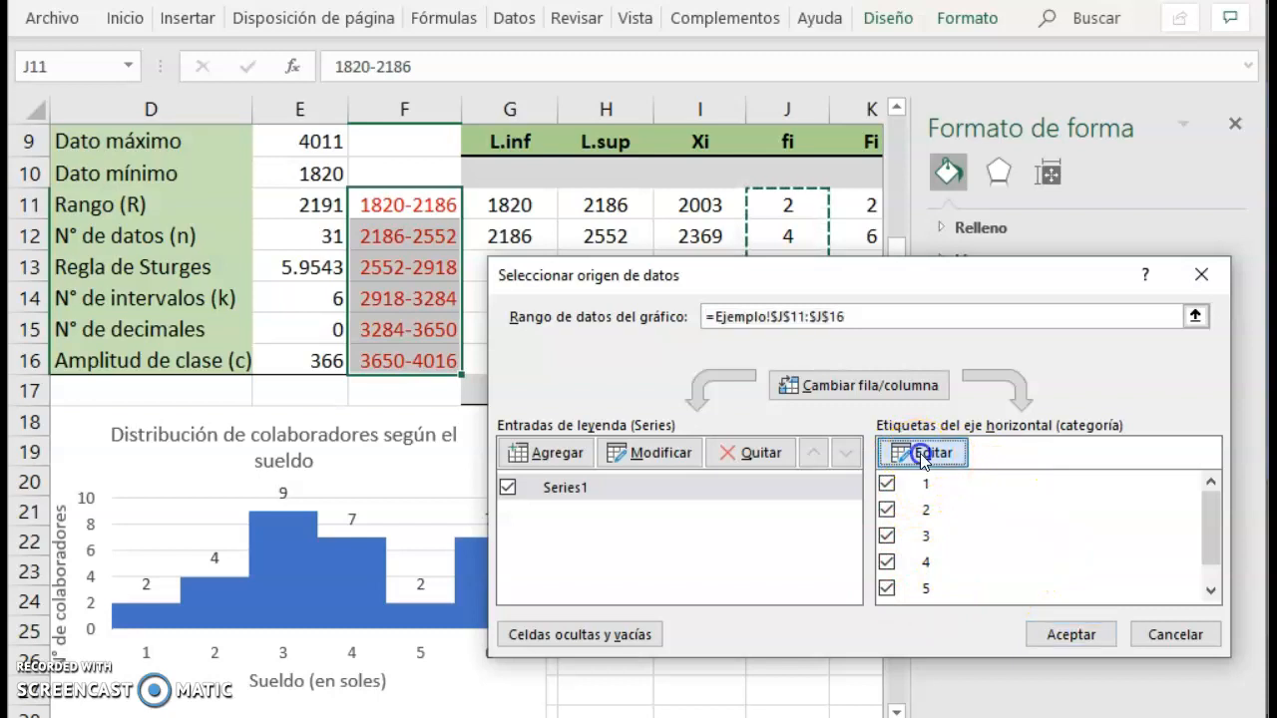
click(693, 471)
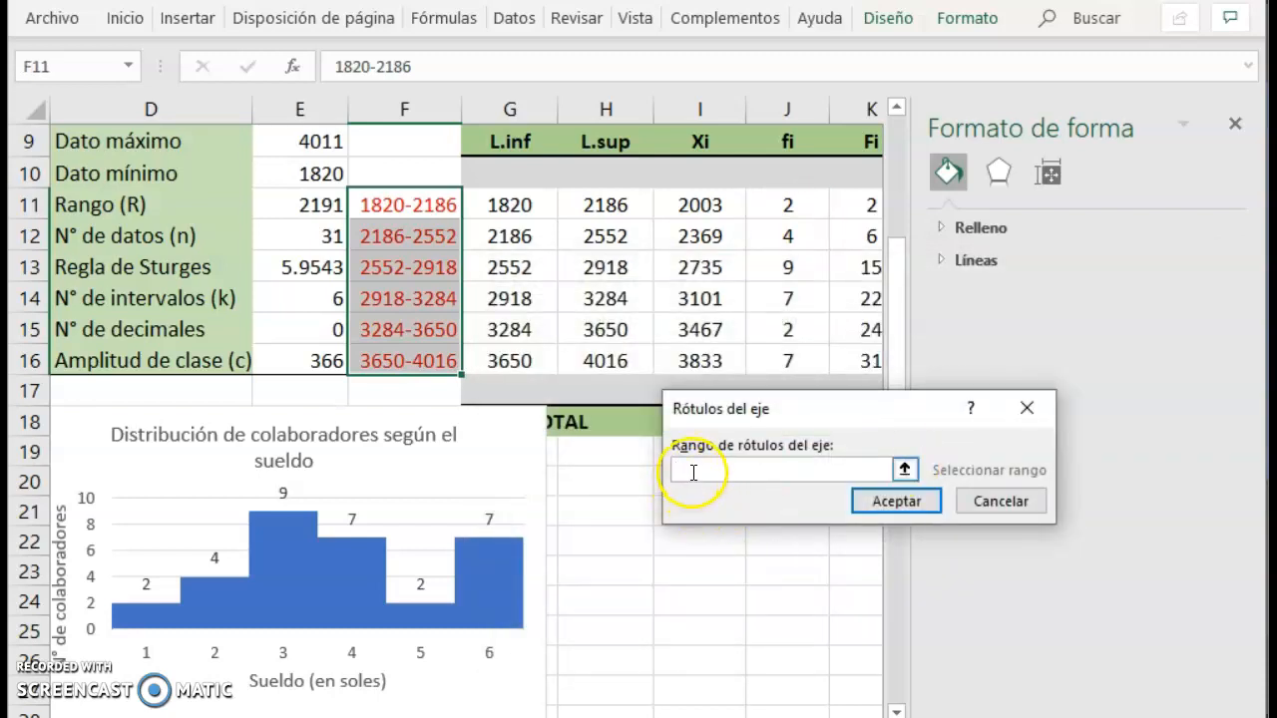
drag(407, 213, 404, 364)
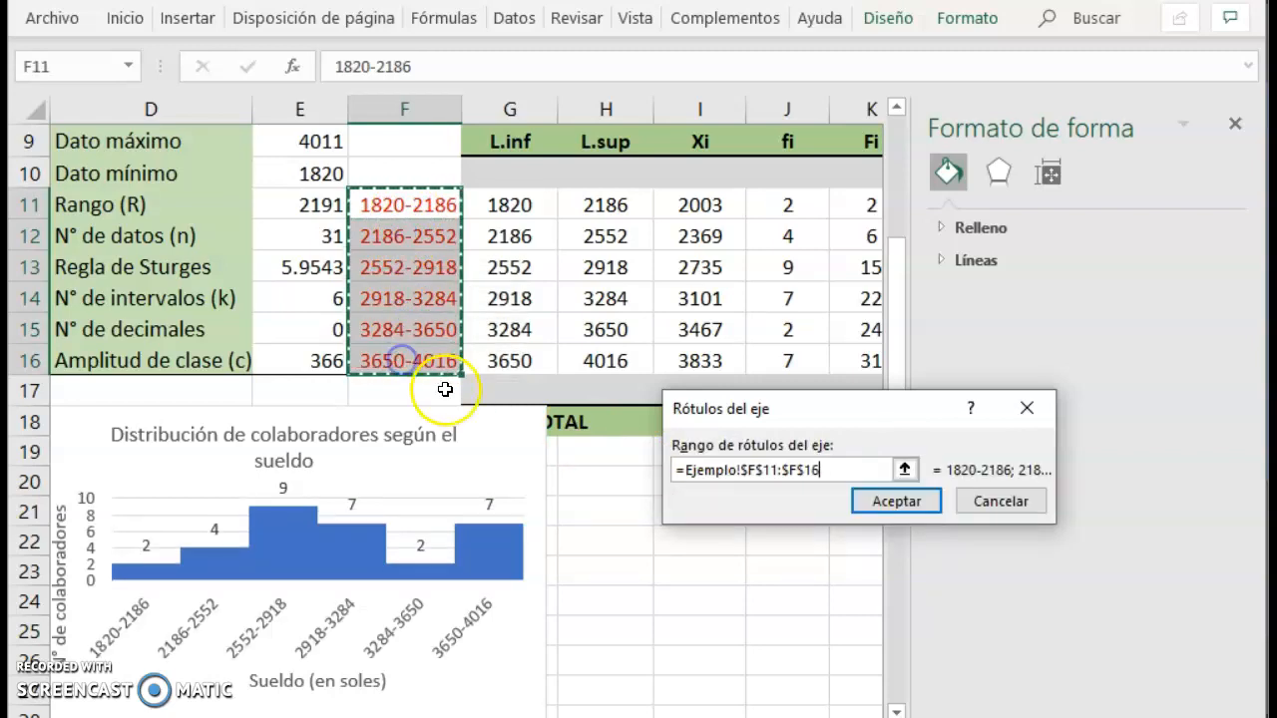
click(896, 501)
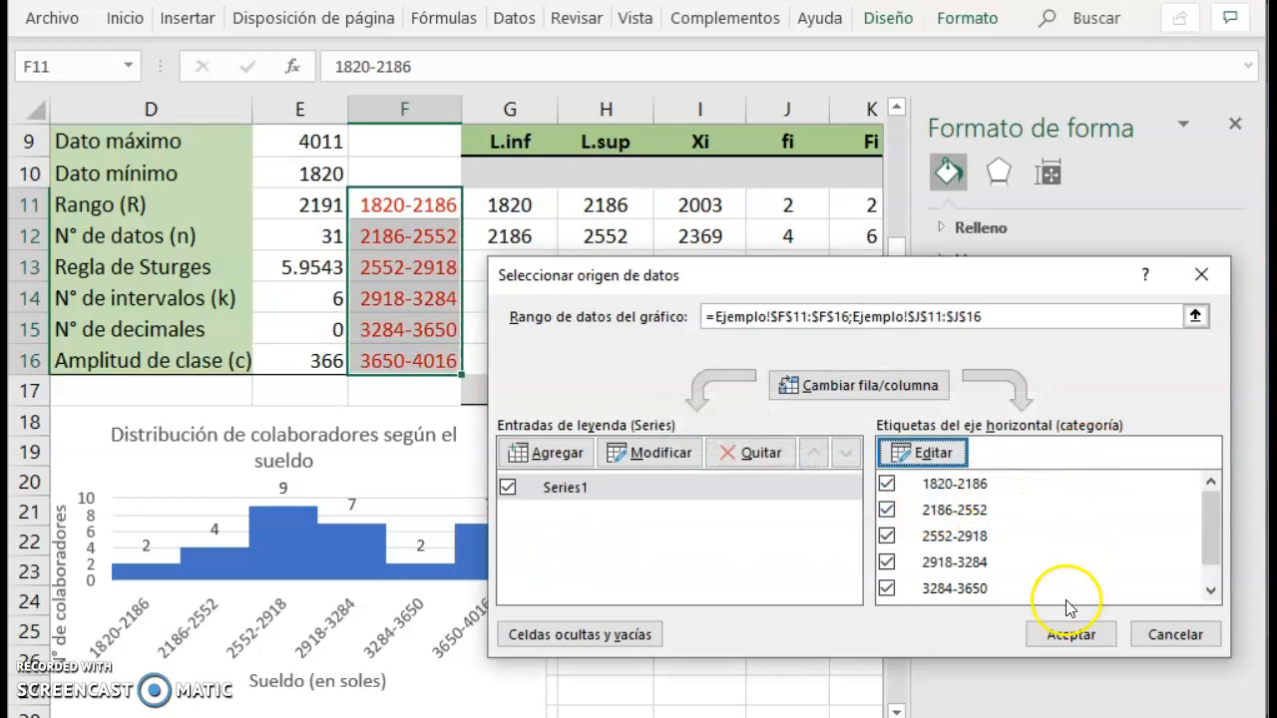
click(1070, 634)
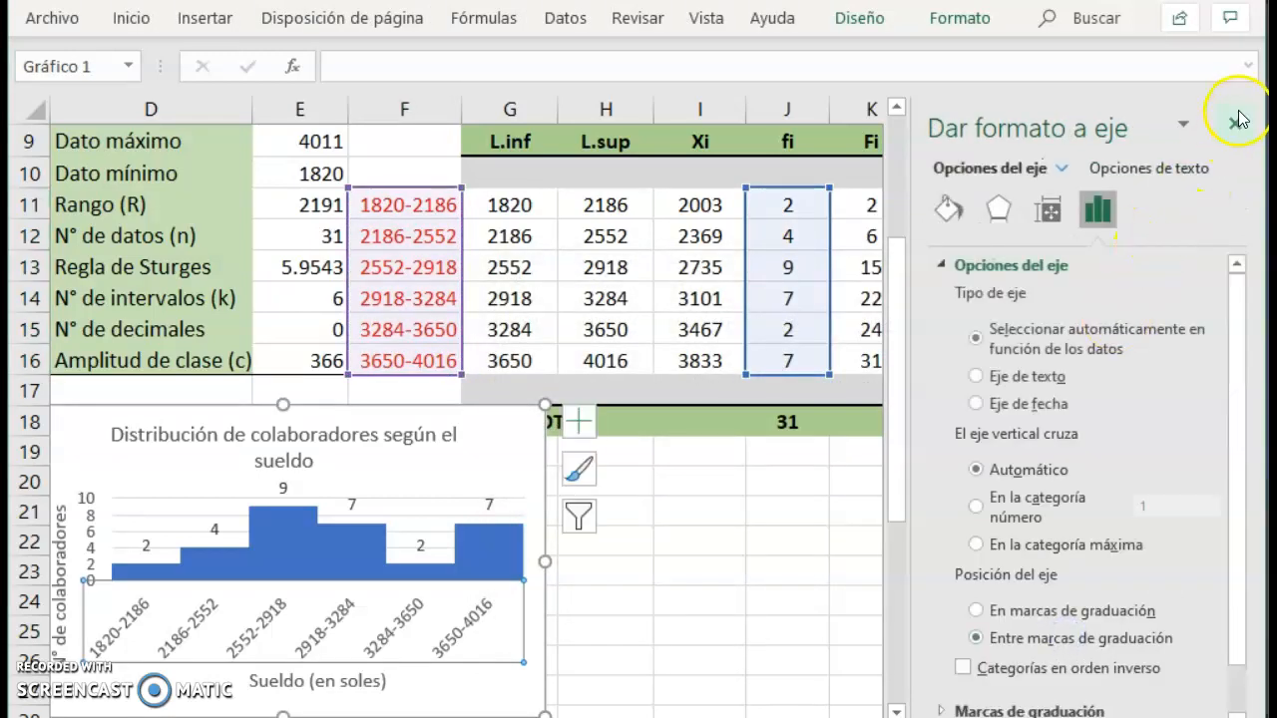
Widen the histogram so its interval labels fit horizontally, and move it just below the frequency table's TOTAL row.
click(1236, 125)
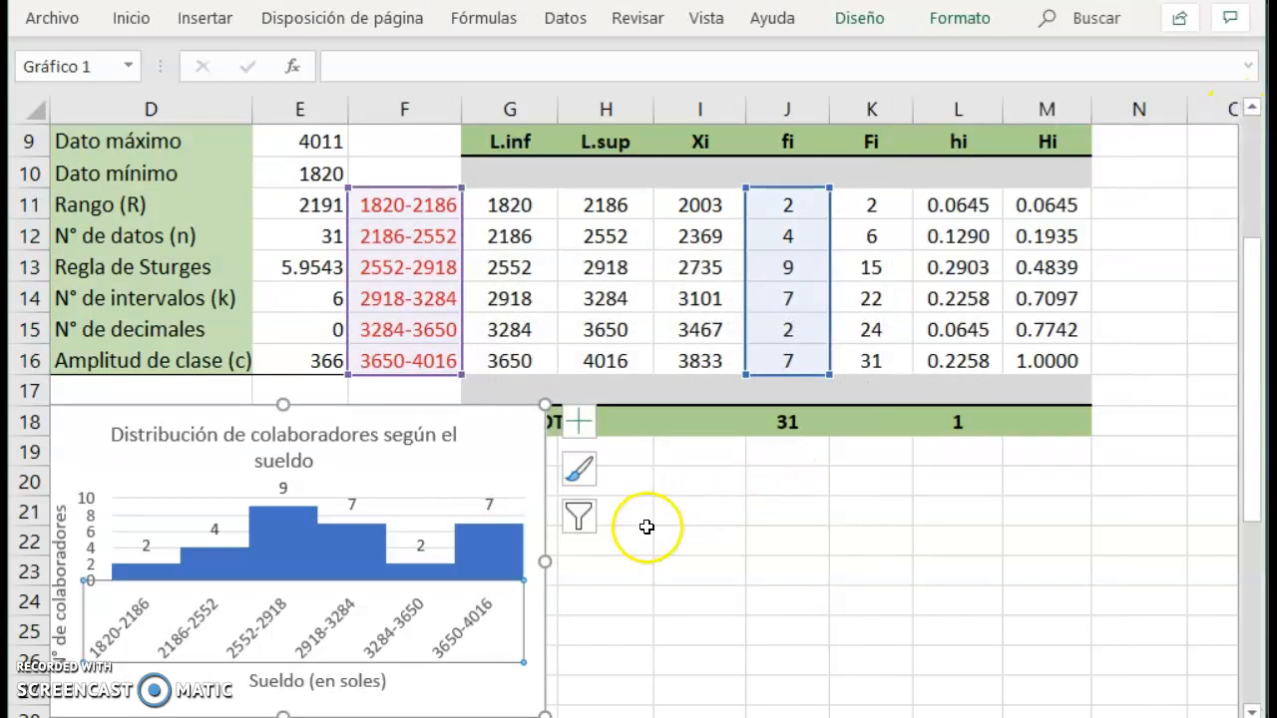
drag(544, 561, 621, 569)
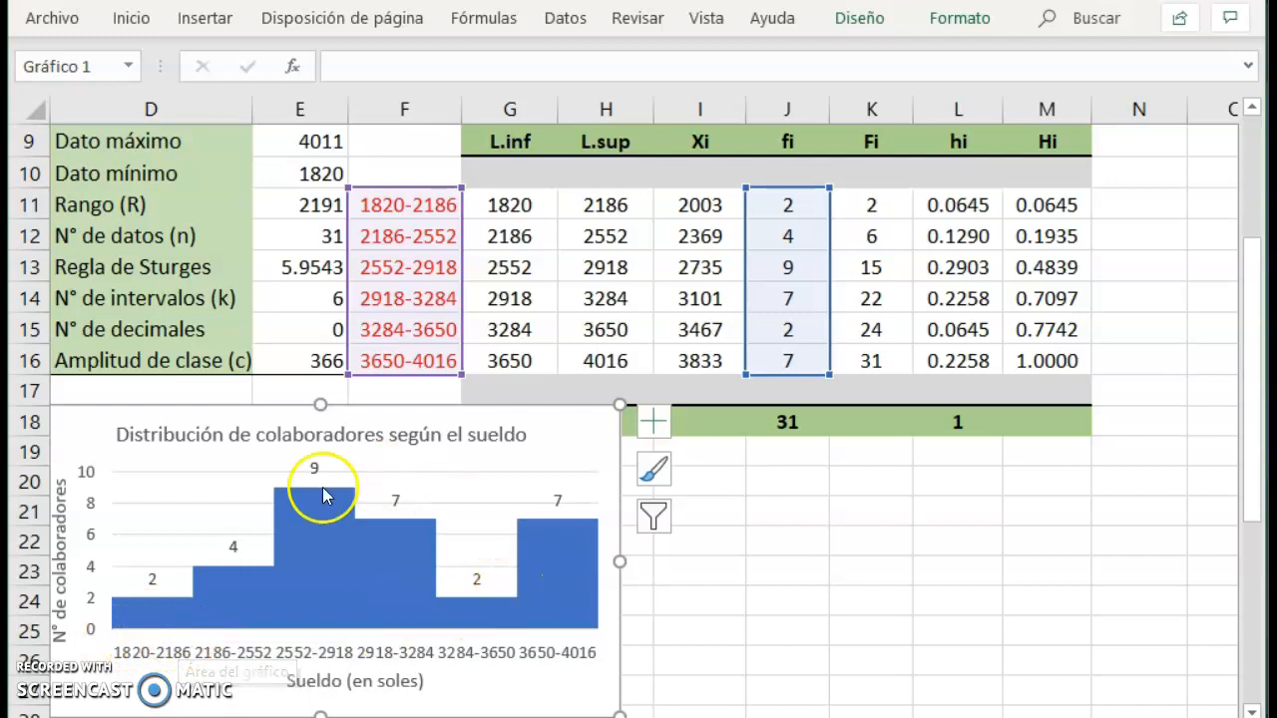
drag(251, 414, 249, 443)
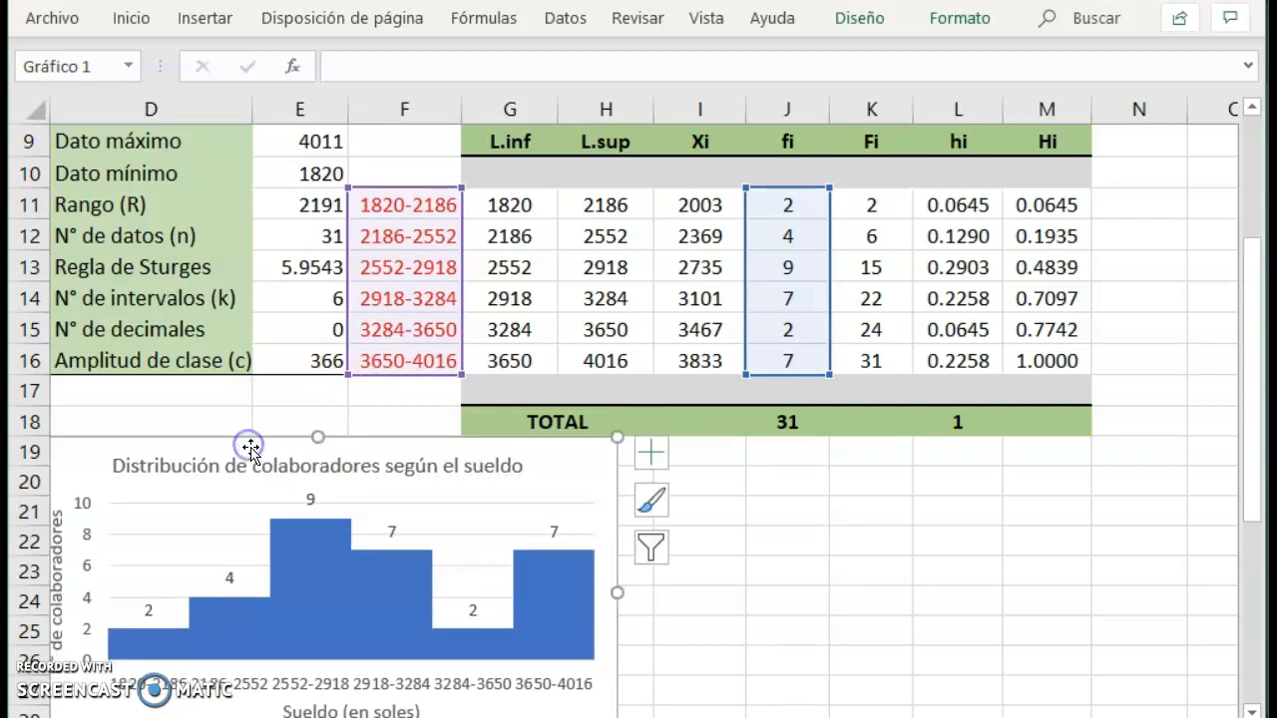
click(735, 458)
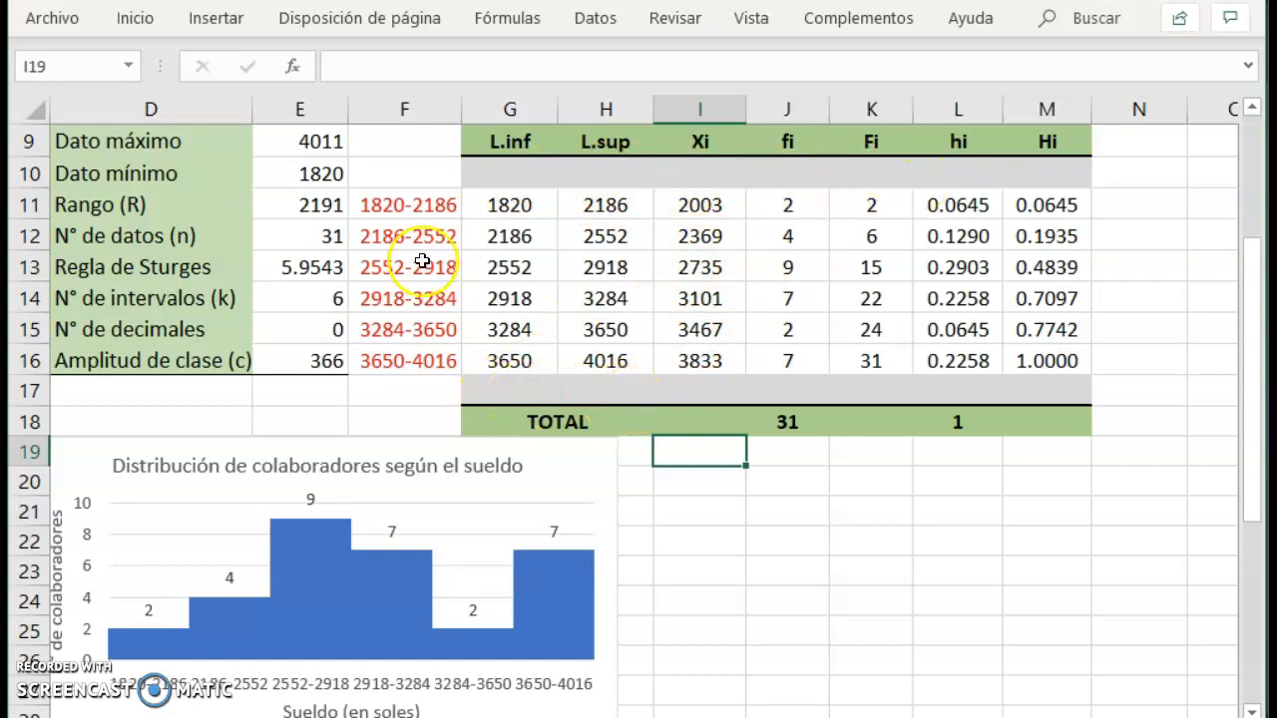
Calculate the lower limit of the extra class before the first interval in G10 with =G11-E16.
click(517, 176)
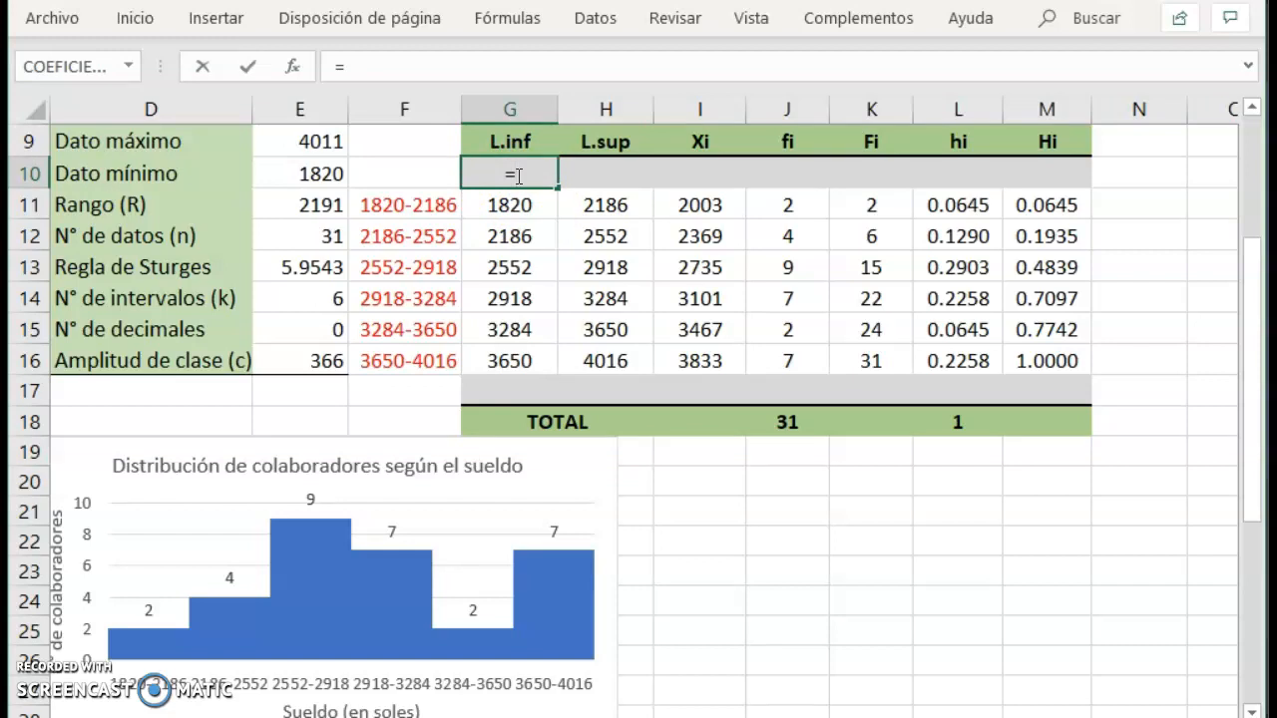
text(=)
key(Down)
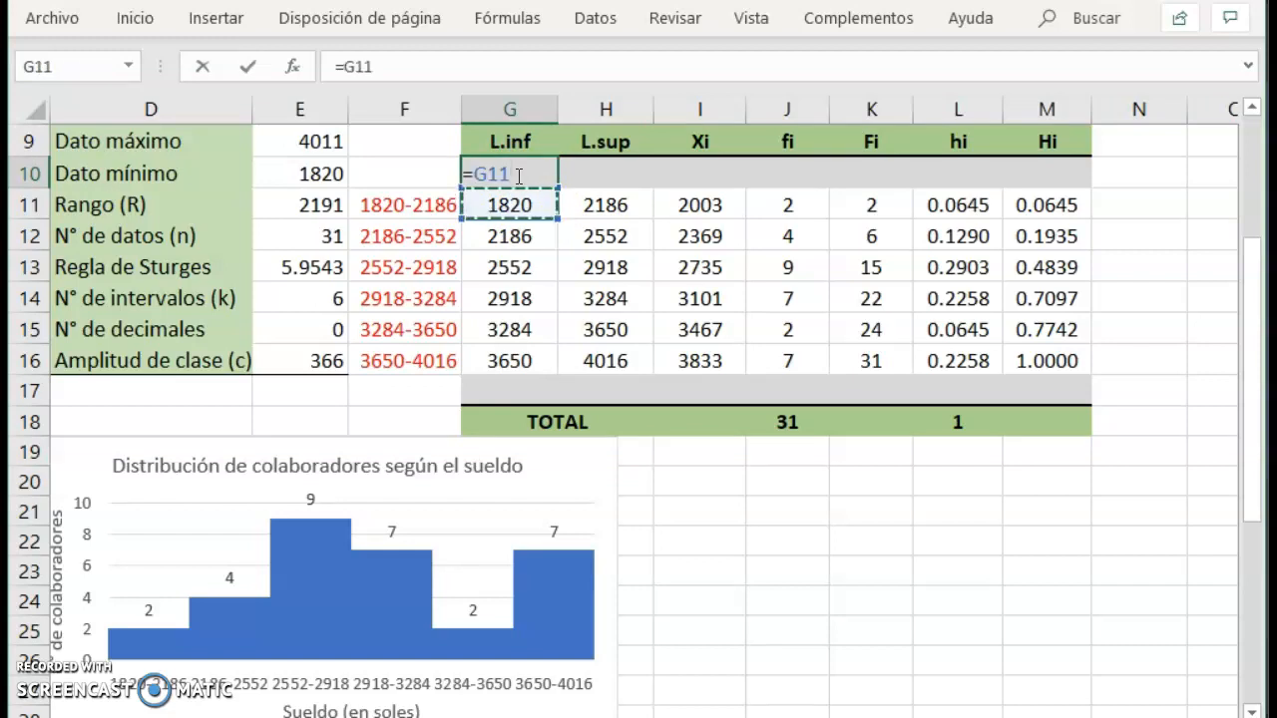
text(-)
key(Left)
key(Left)
key(Down)
key(Down)
key(Down)
key(Down)
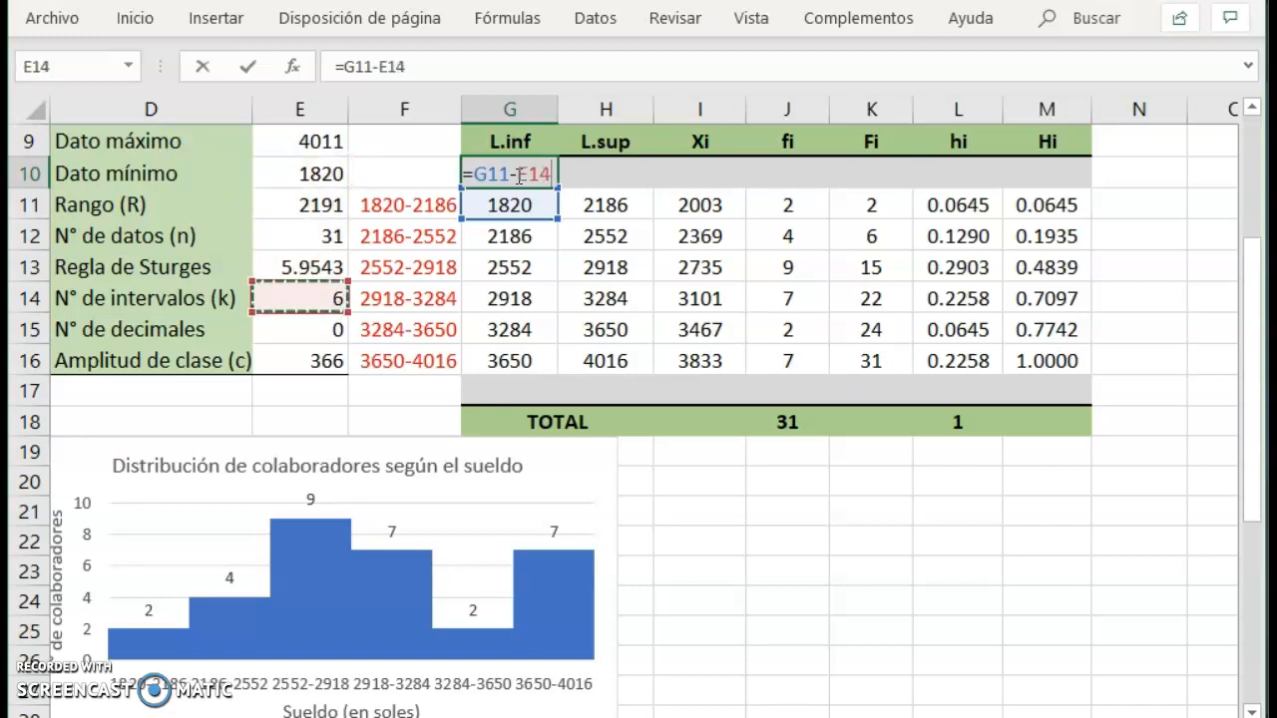
key(Down)
key(Down)
key(Return)
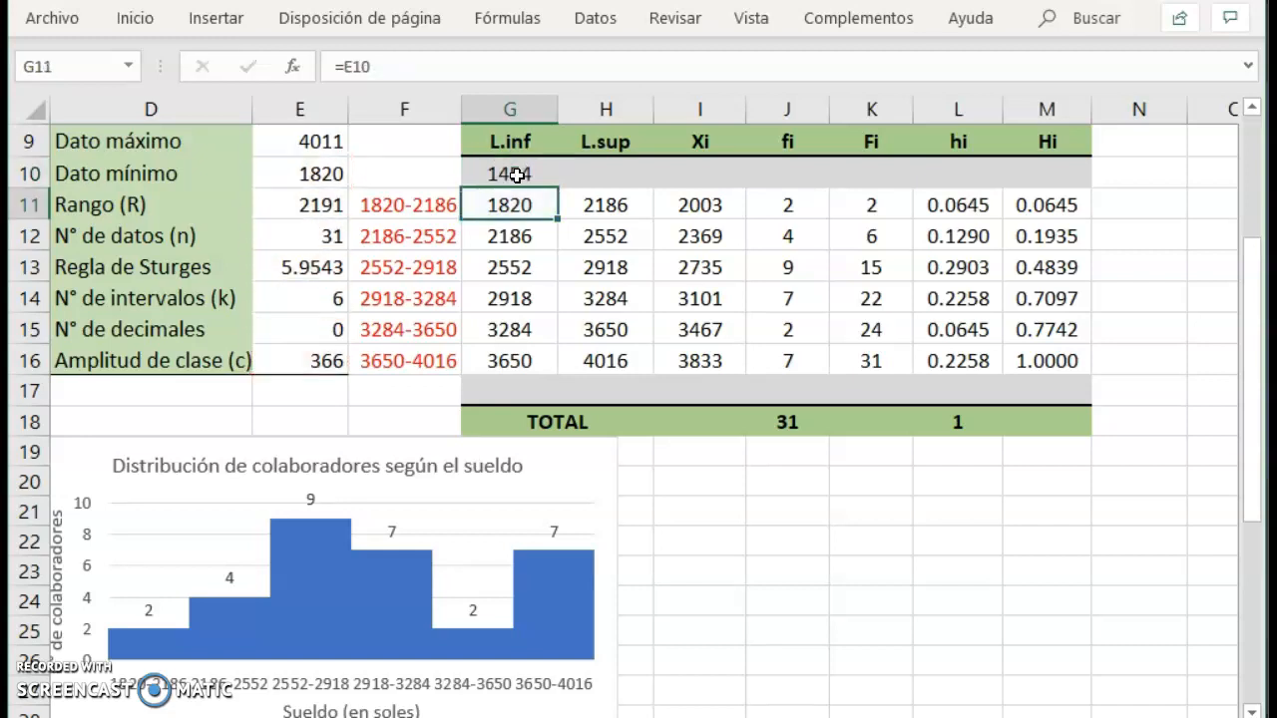
Link the upper limit of the extra first class in H10 to the next class's lower limit with =G11.
key(Up)
key(Right)
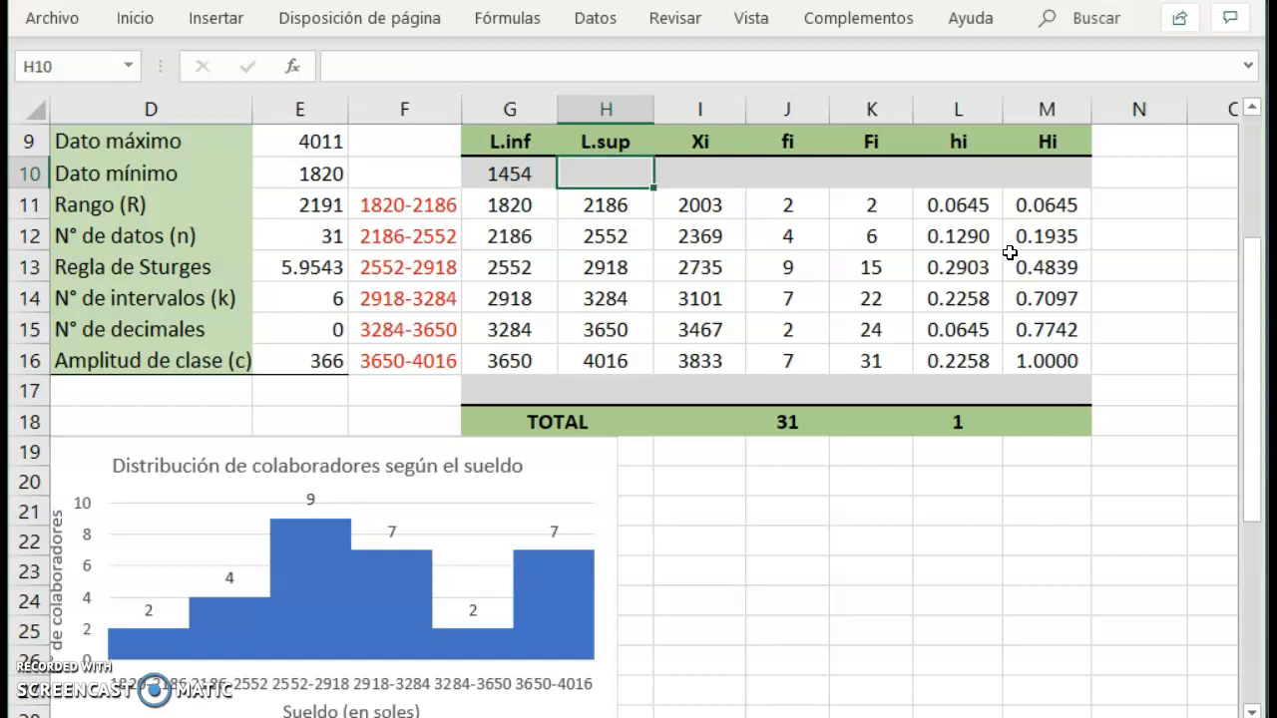
text(=)
key(Down)
key(Left)
key(Return)
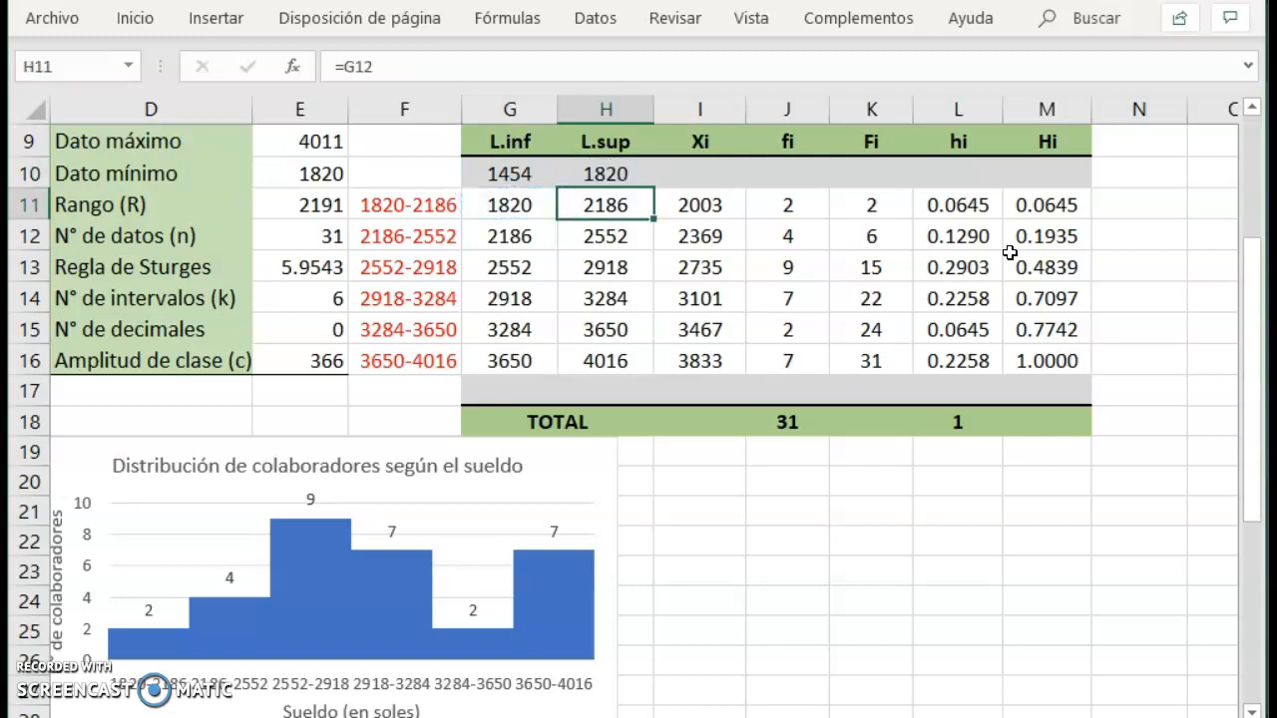
Calculate the class mark Xi of the extra first class in I10 with =PROMEDIO(G10:H10).
key(Up)
key(Left)
key(Right)
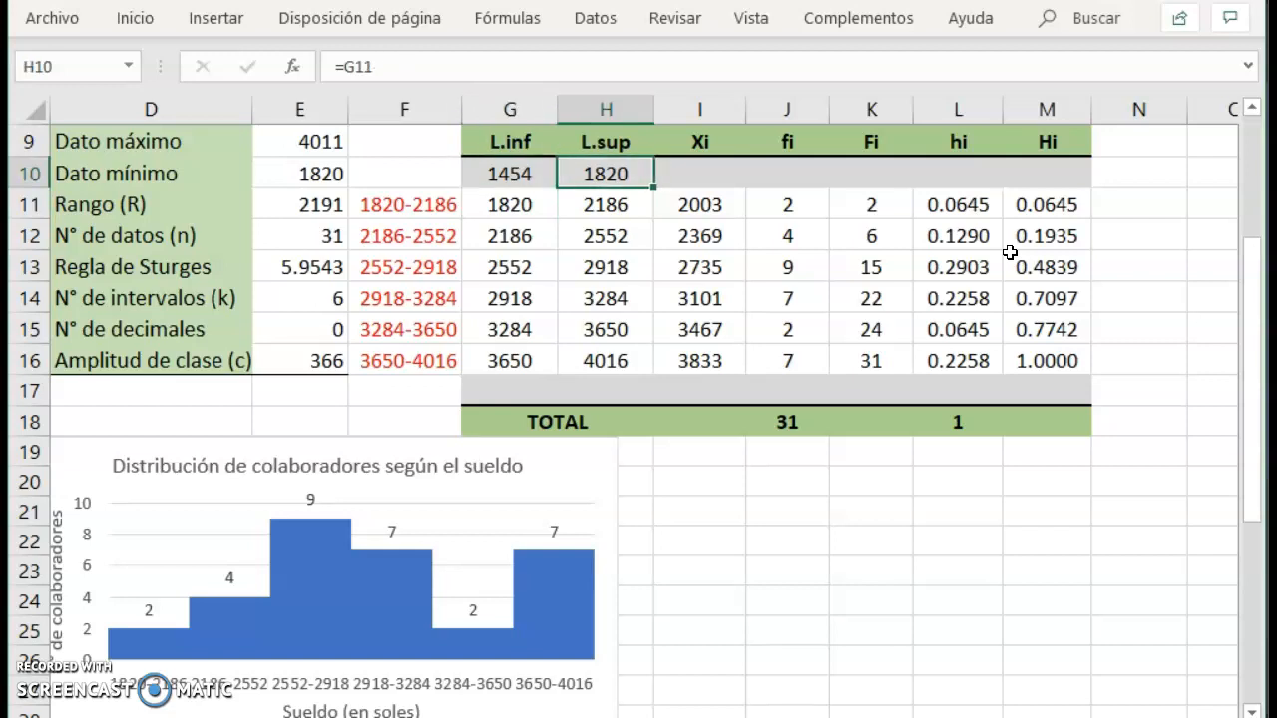
key(Right)
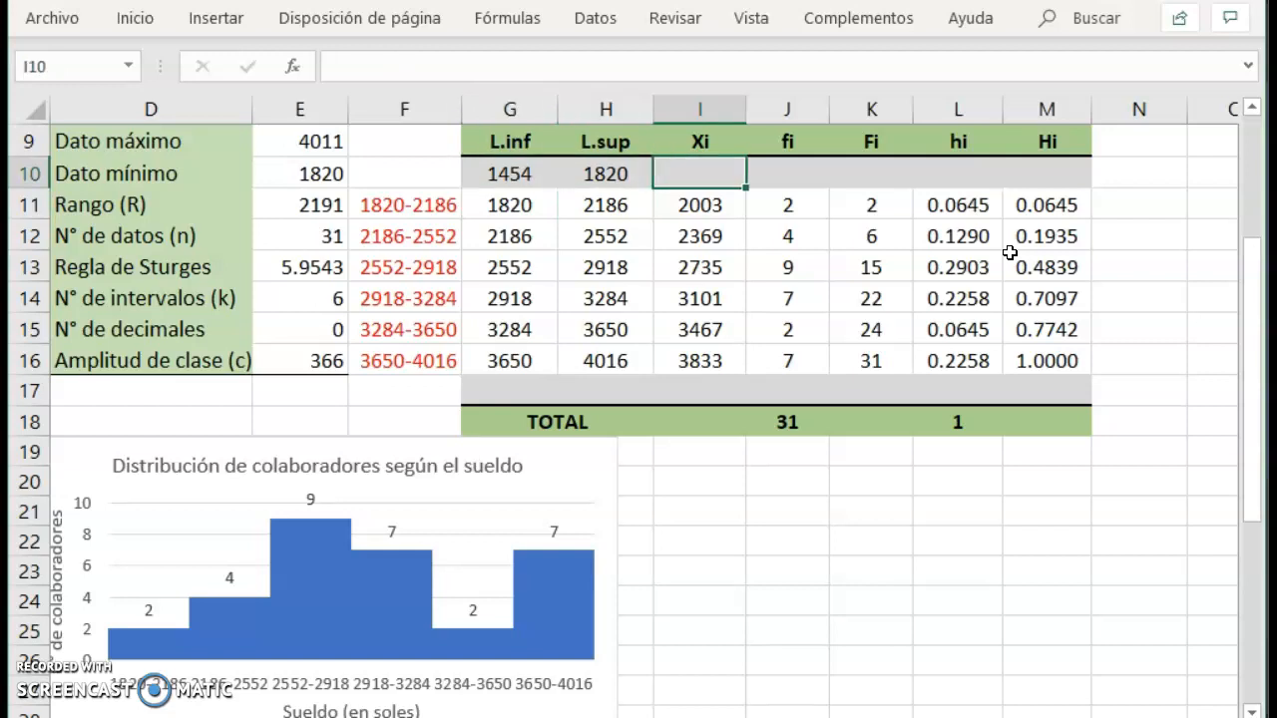
text(=pro)
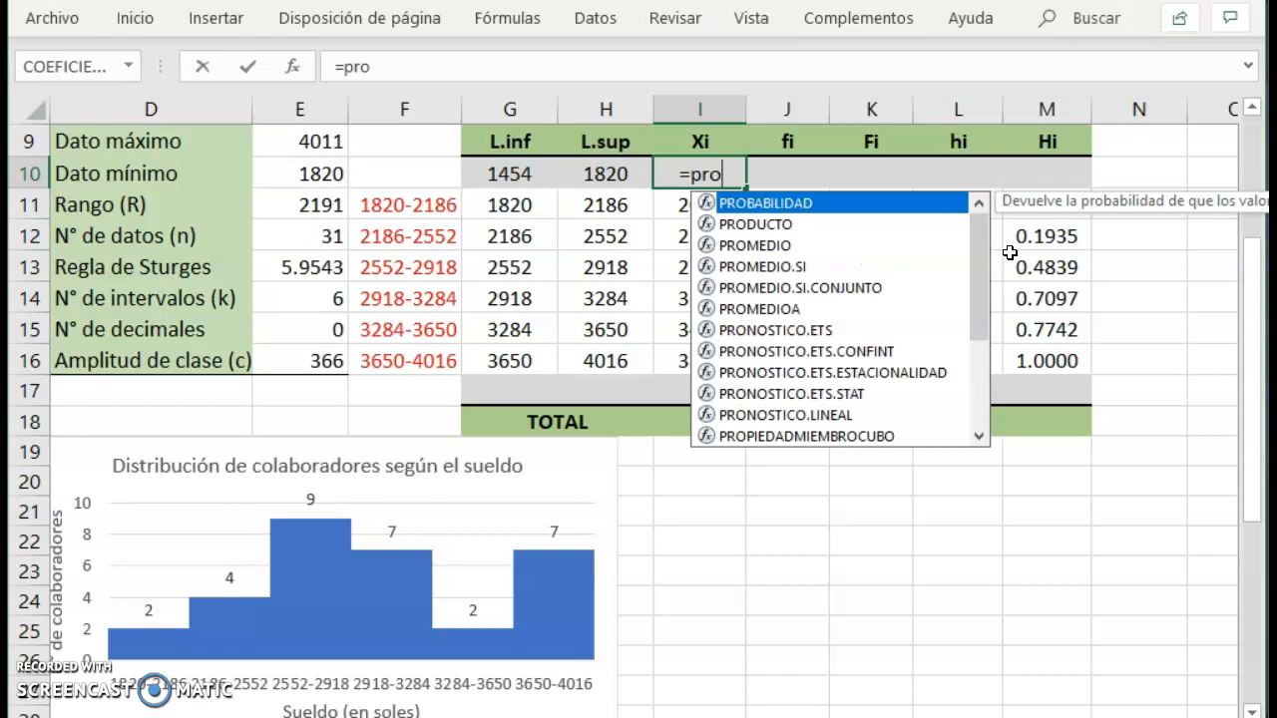
text(m)
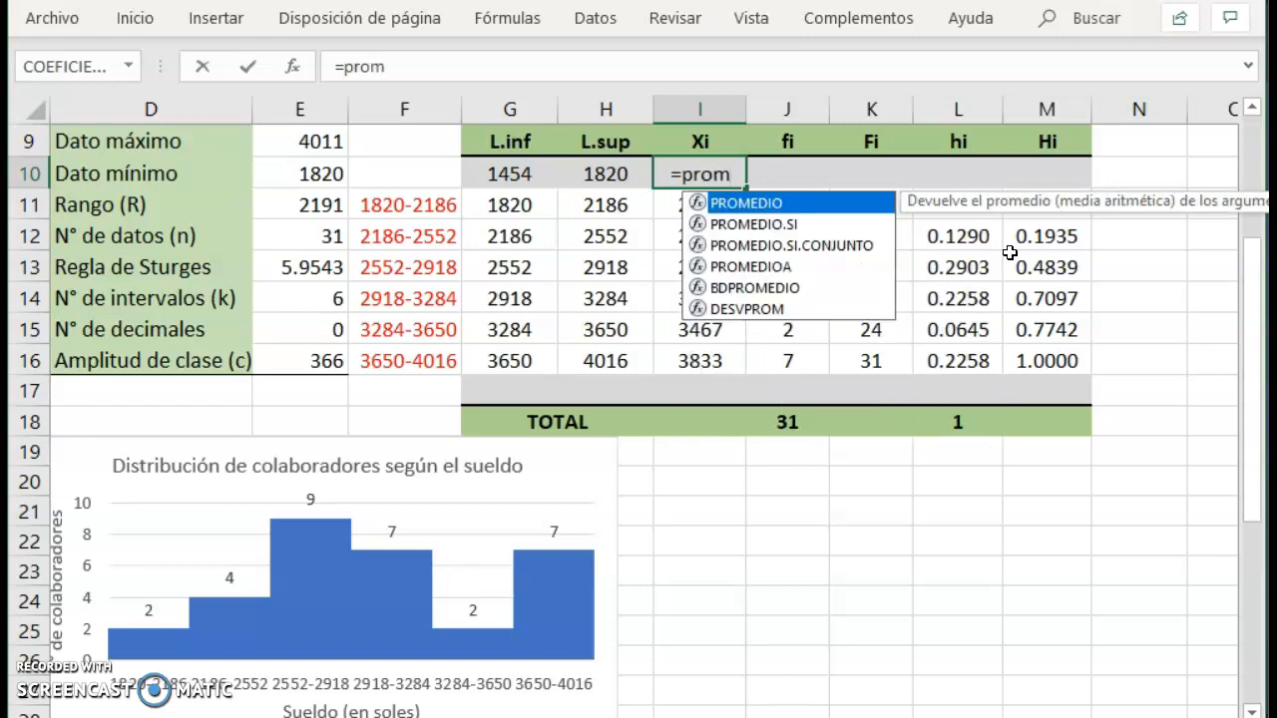
double_click(830, 202)
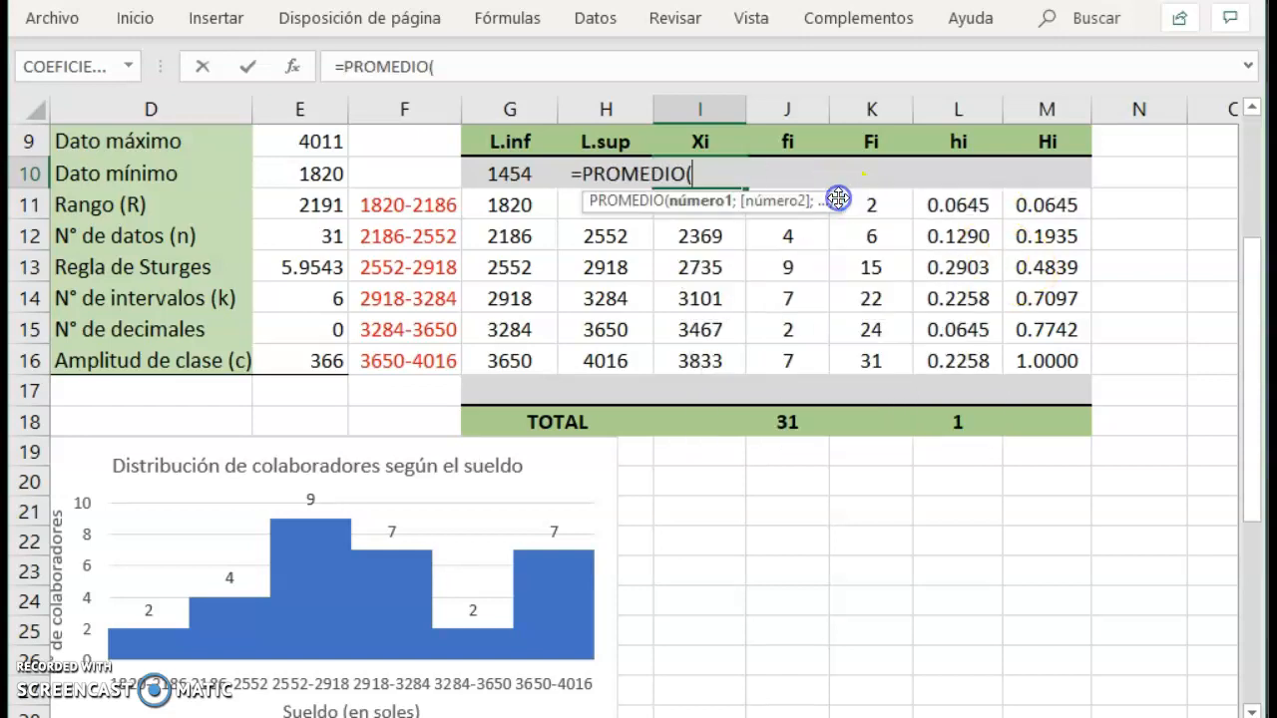
click(536, 173)
drag(535, 173, 583, 173)
key(Return)
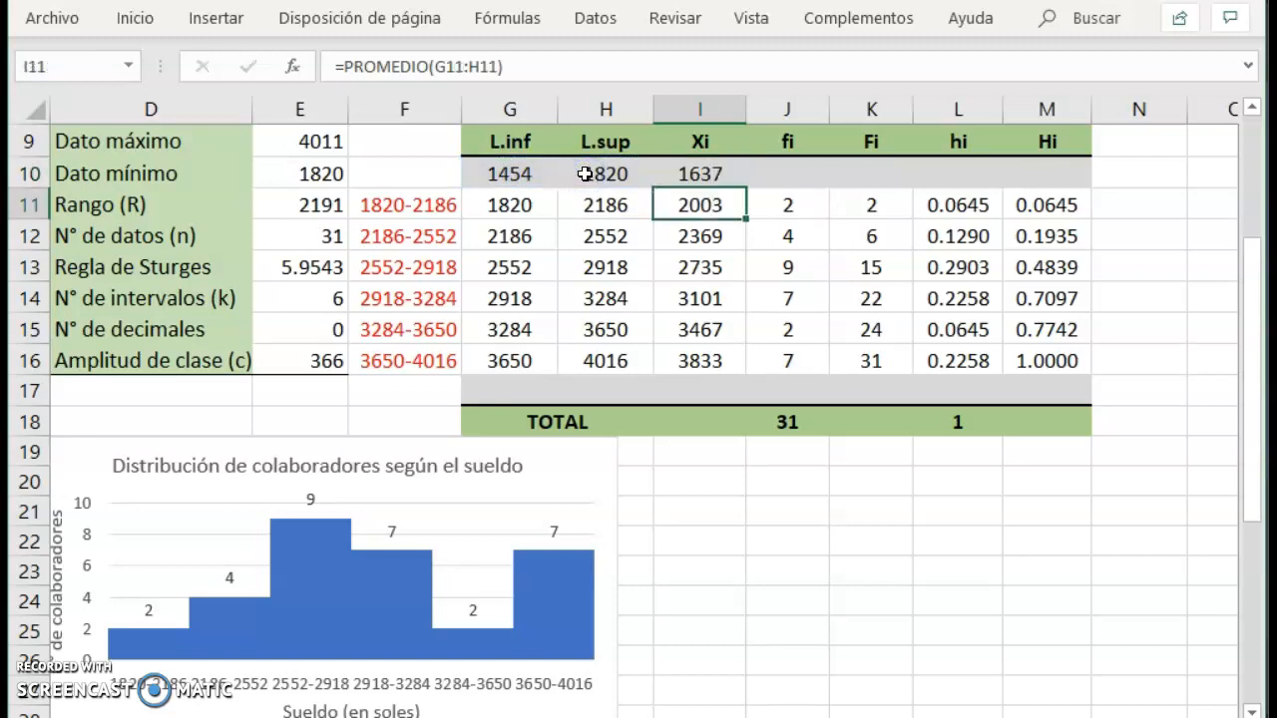
Set the lower limit of the extra class after the last interval in G17 with =H16.
key(Up)
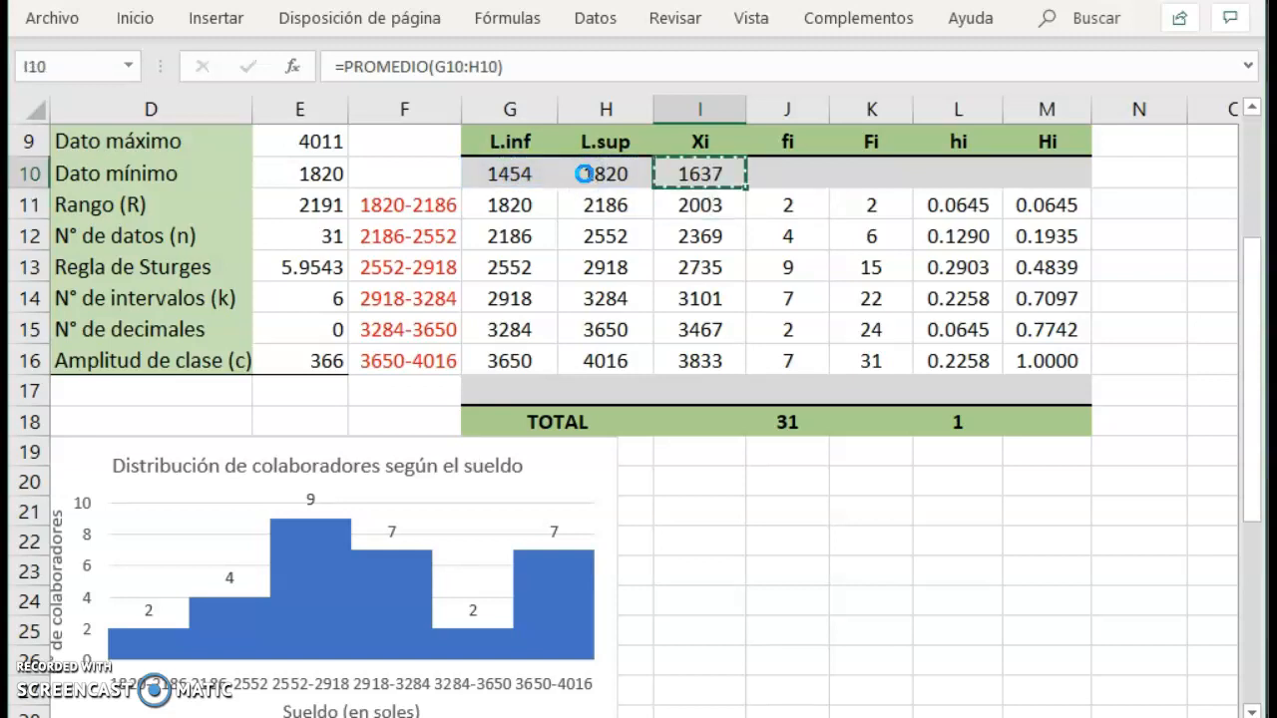
key(Down)
key(Down)
key(Down)
key(Down)
key(Down)
key(Down)
key(Down)
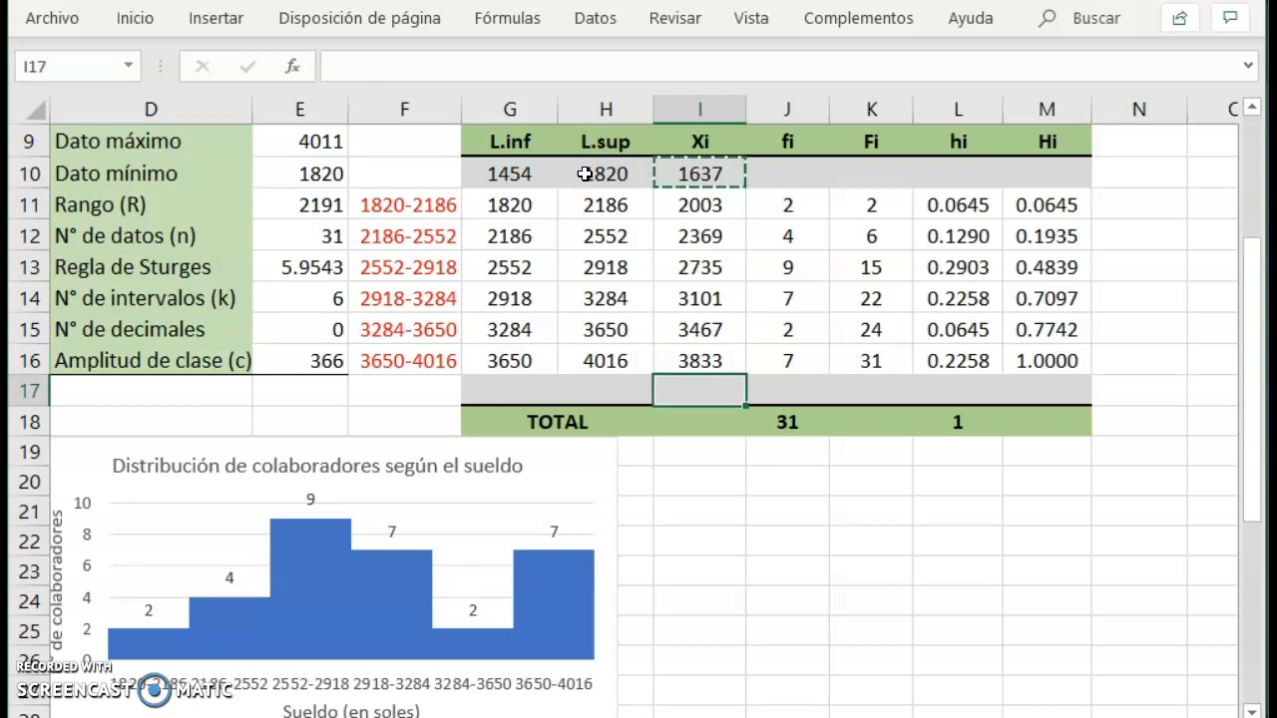
key(Left)
key(Left)
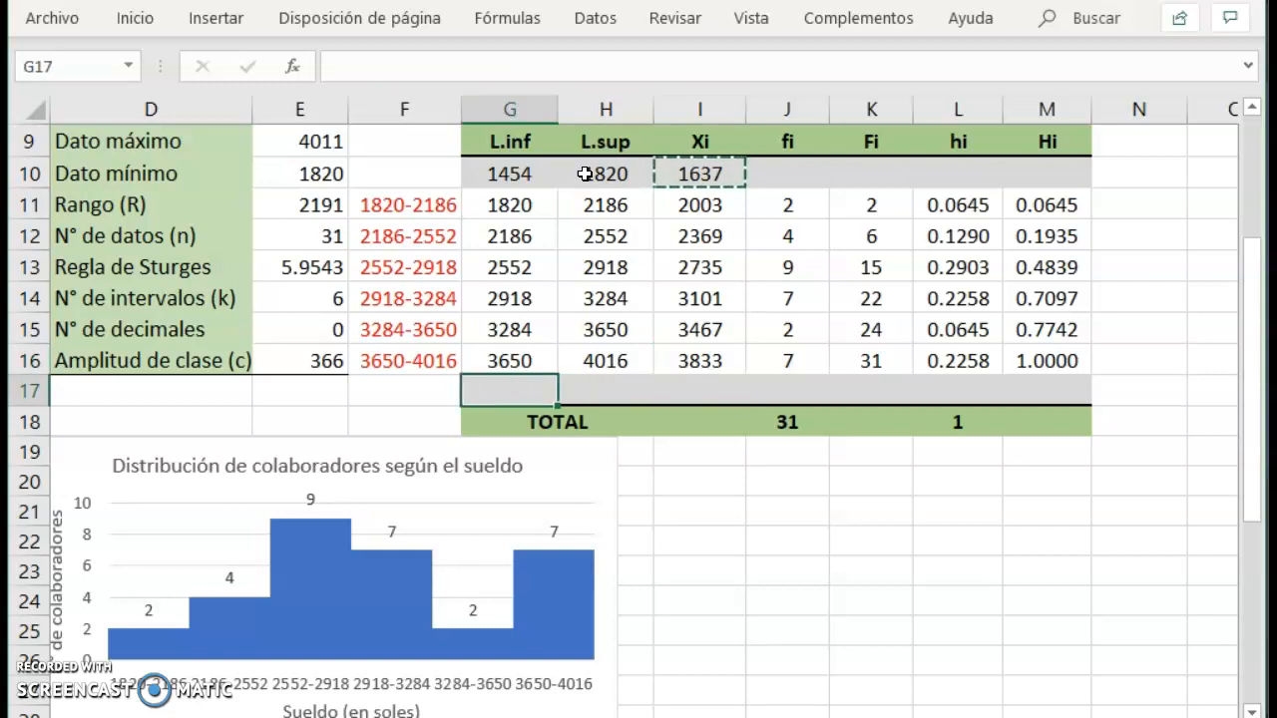
text(=)
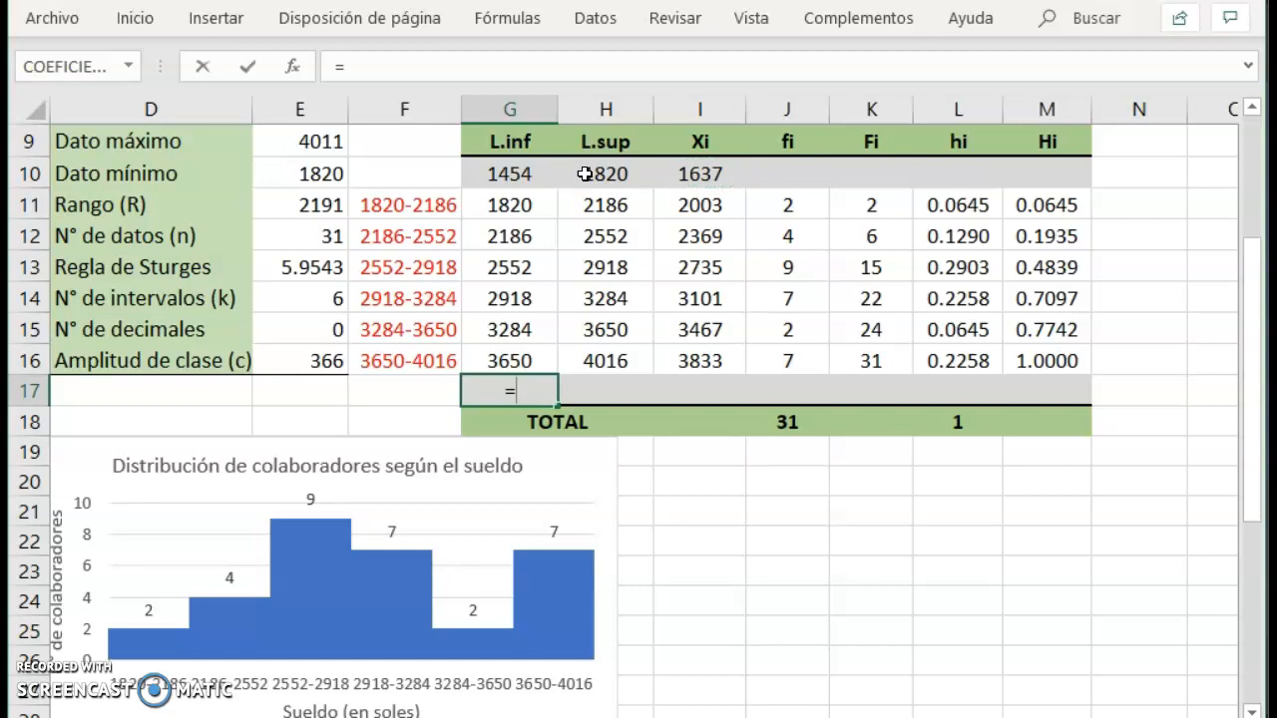
key(Up)
key(Right)
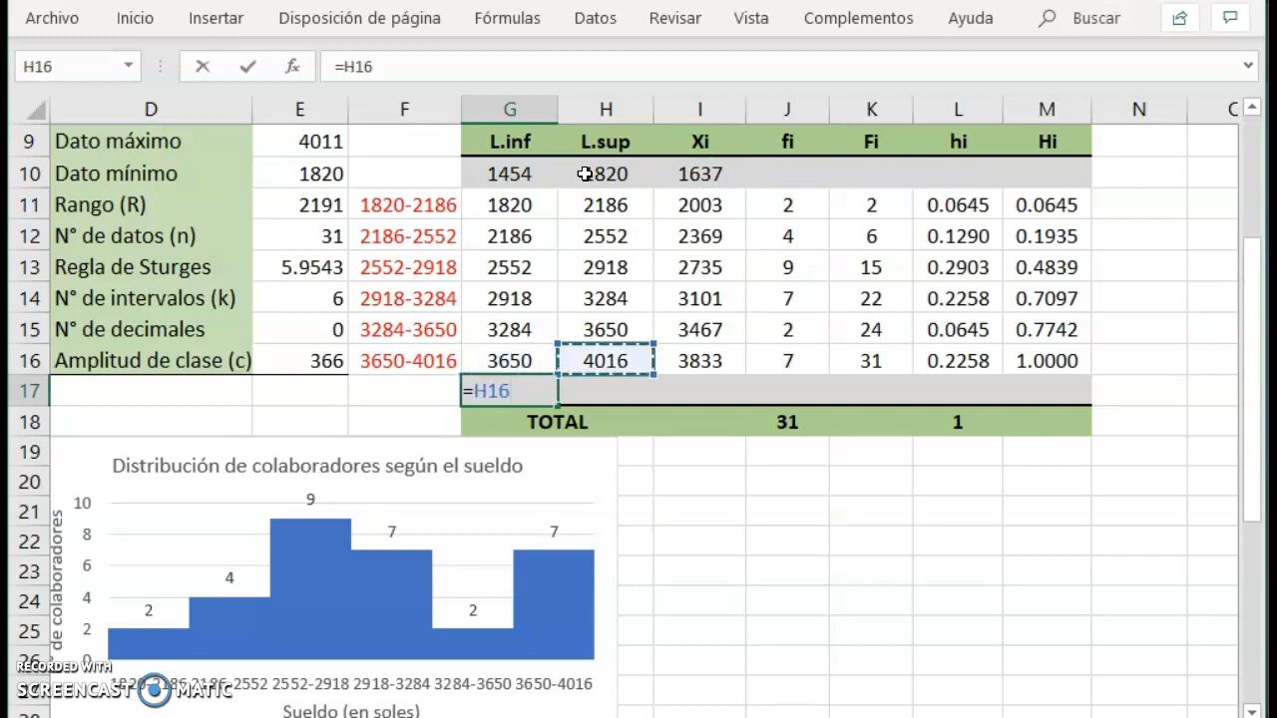
key(Return)
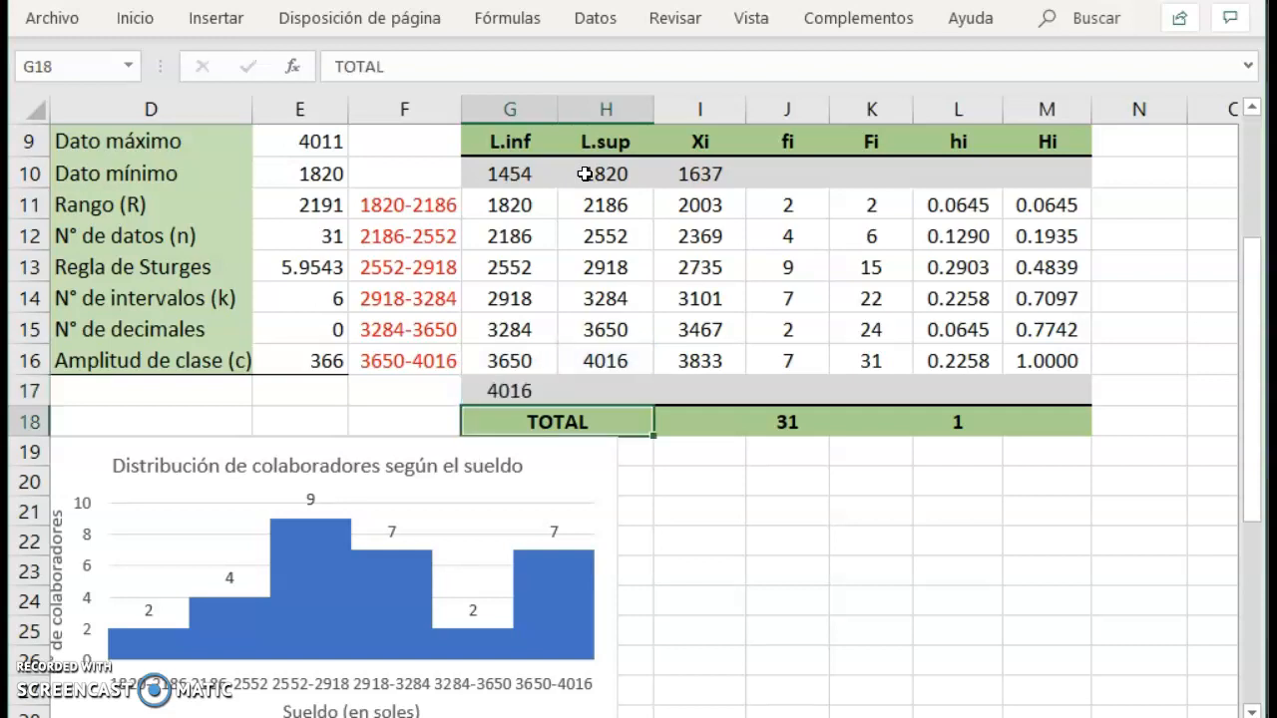
Calculate the upper limit of the extra last class in H17 with =H16+E16.
key(Up)
key(Right)
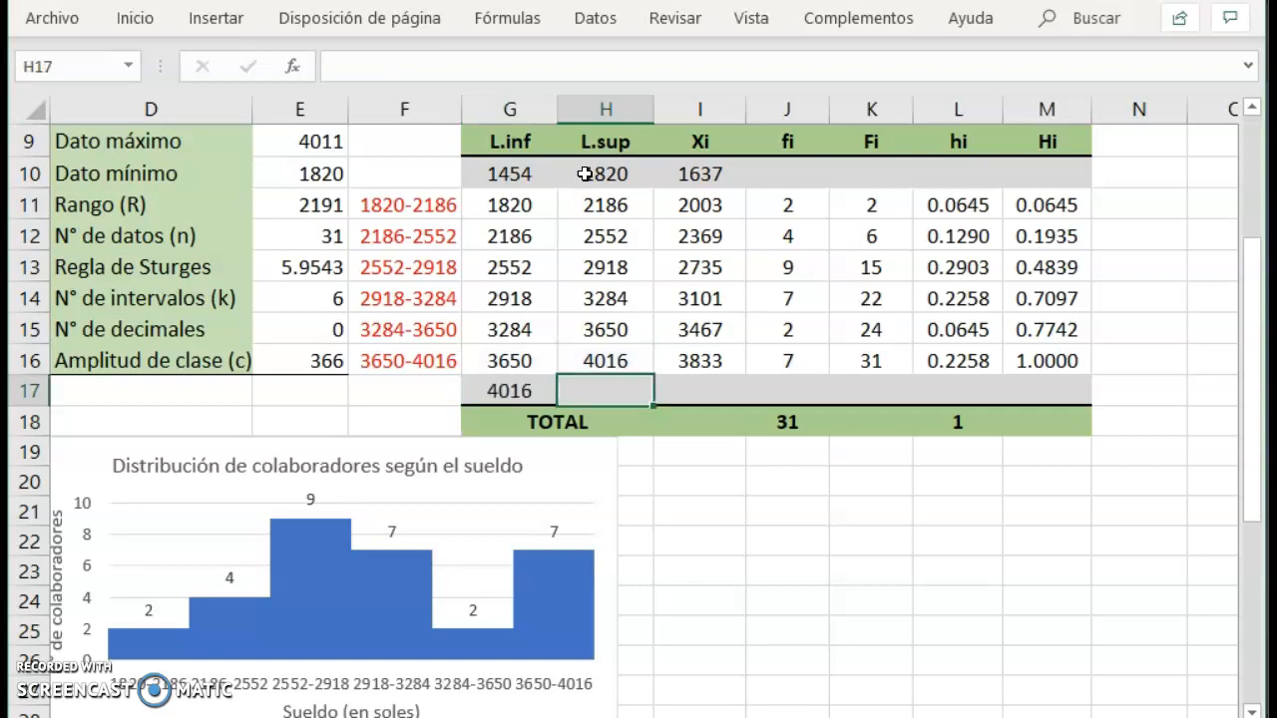
text(=)
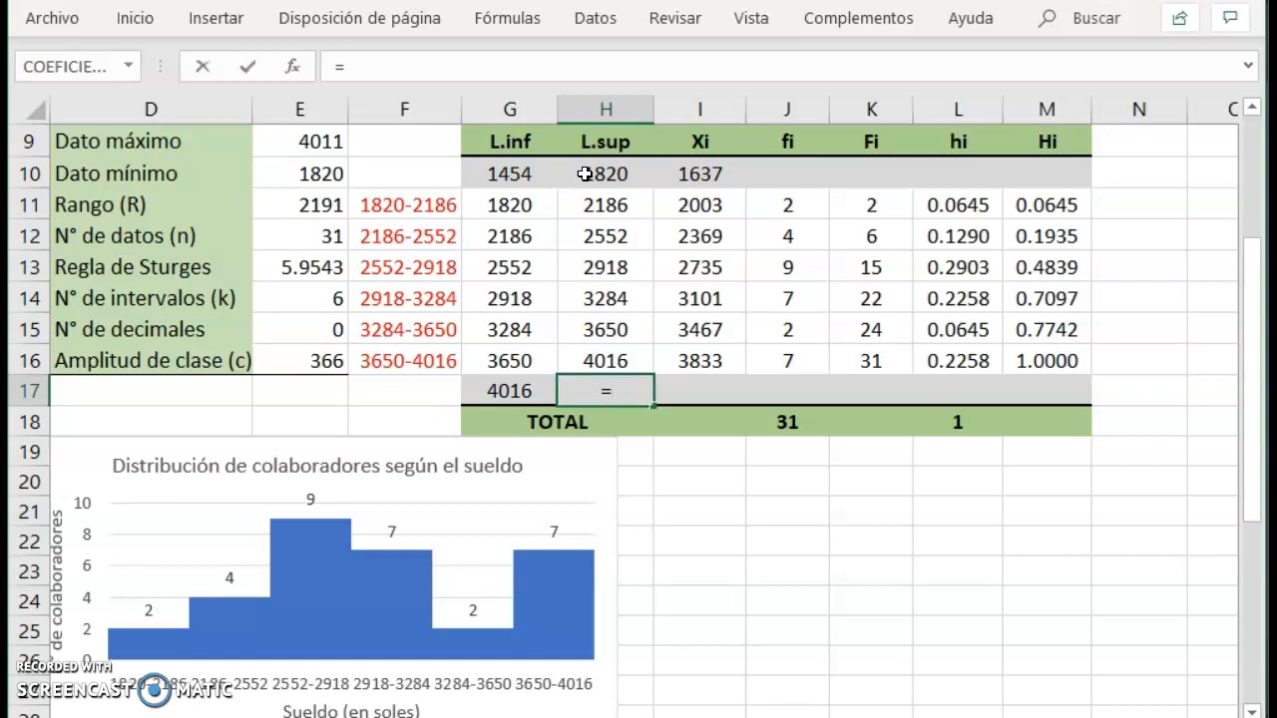
key(Up)
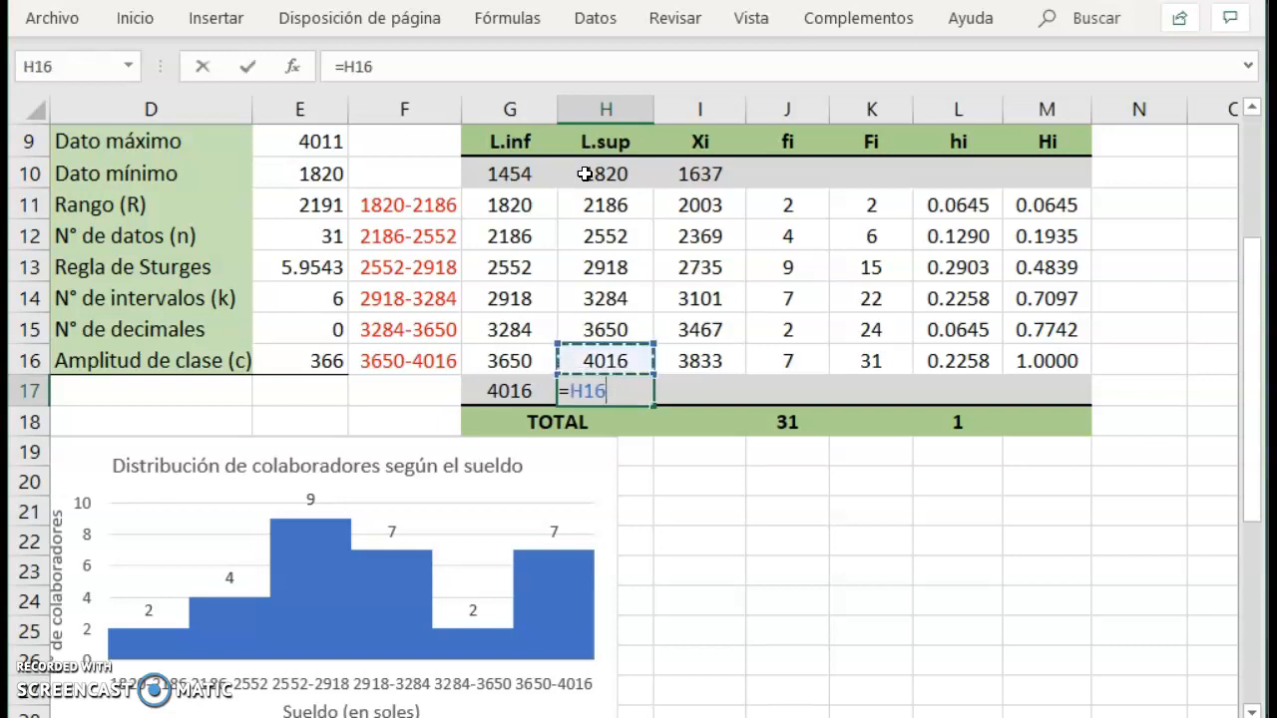
text(+)
key(Left)
key(Left)
key(Left)
key(Up)
key(Return)
key(Up)
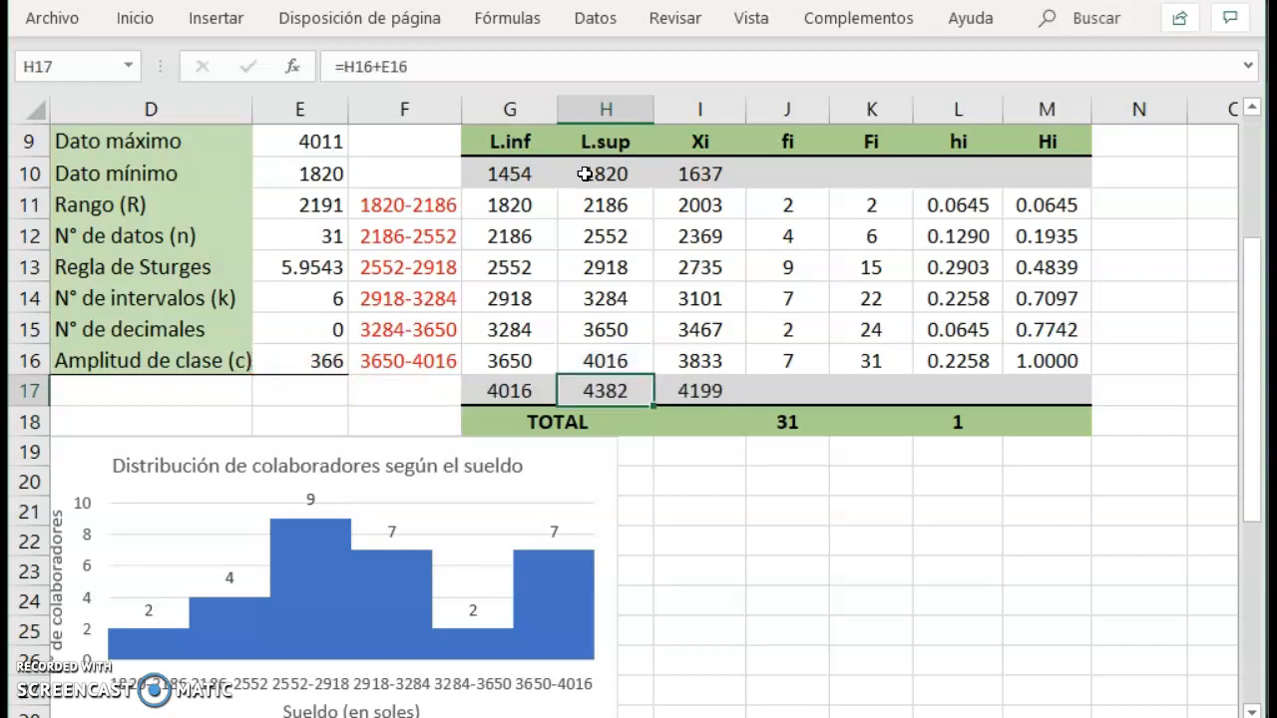
Review the table's upper limits and class marks, including the extra rows, and the original interval limits in G11:H16.
key(Up)
key(Up)
key(Up)
key(Up)
key(Up)
key(Up)
key(Up)
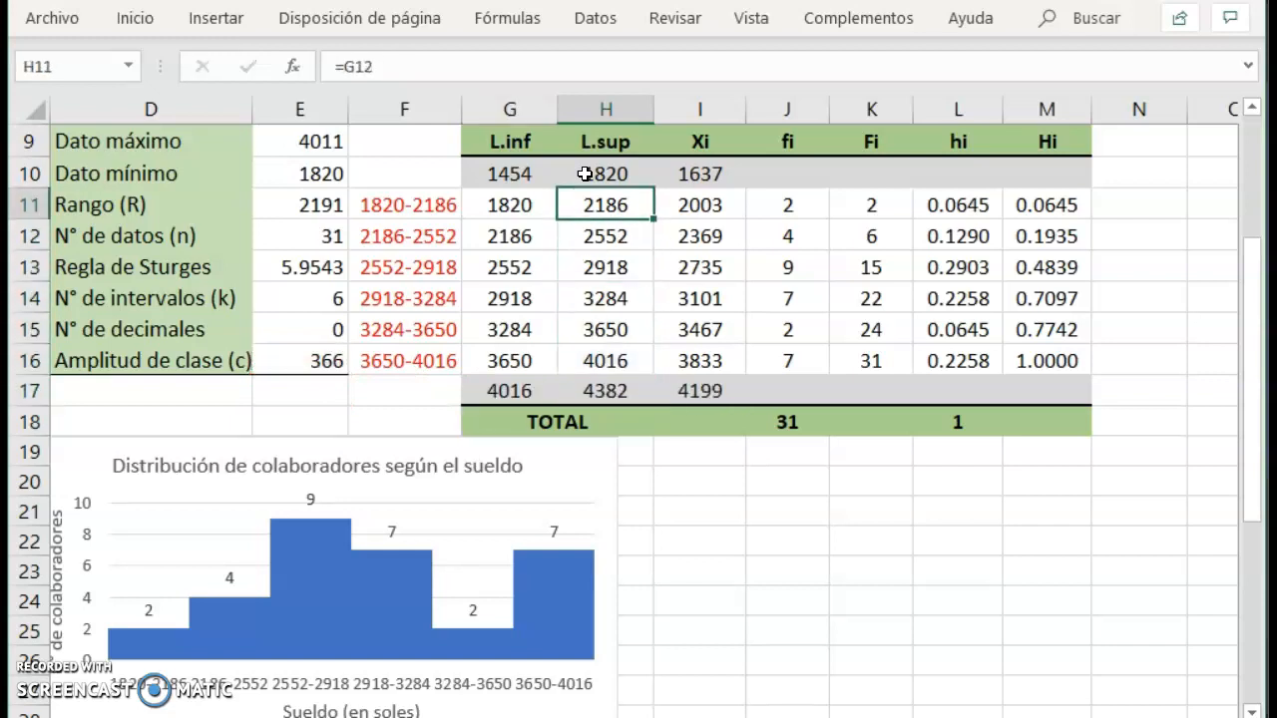
key(Down)
key(Down)
key(Down)
key(Down)
key(Down)
key(Down)
key(Down)
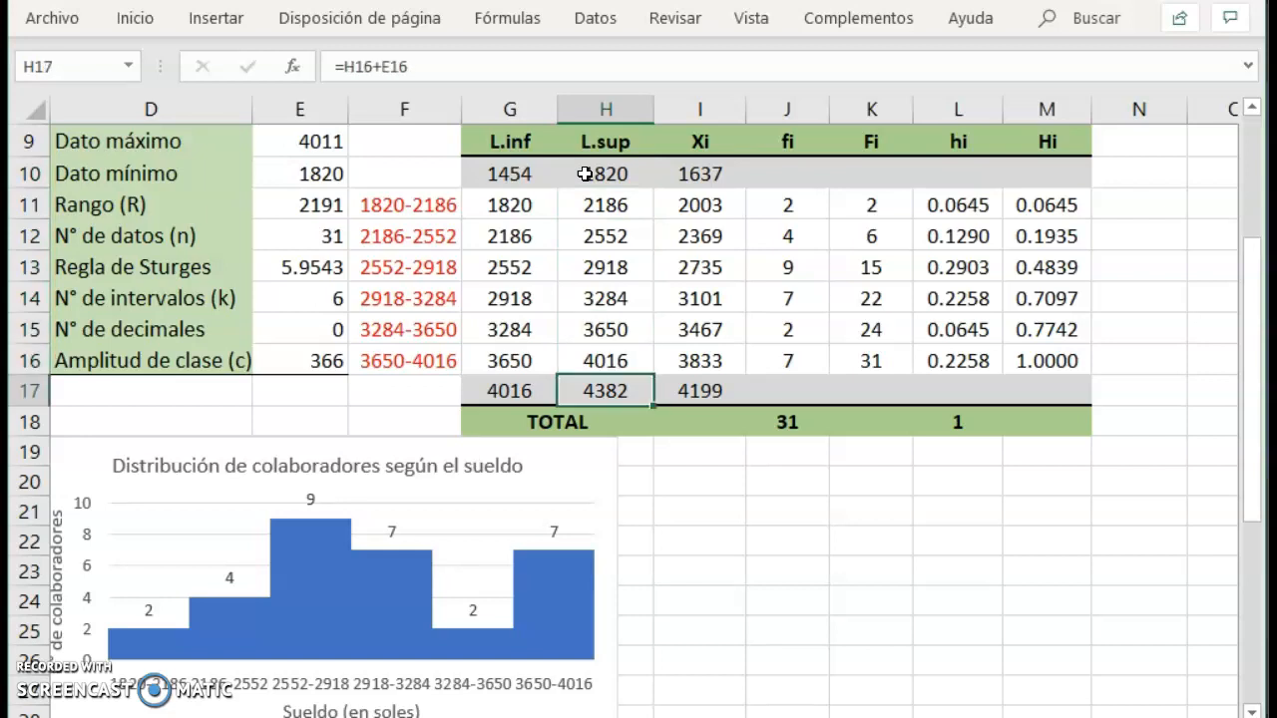
key(Up)
key(Up)
key(Up)
key(Up)
key(Up)
key(Up)
key(Right)
key(Right)
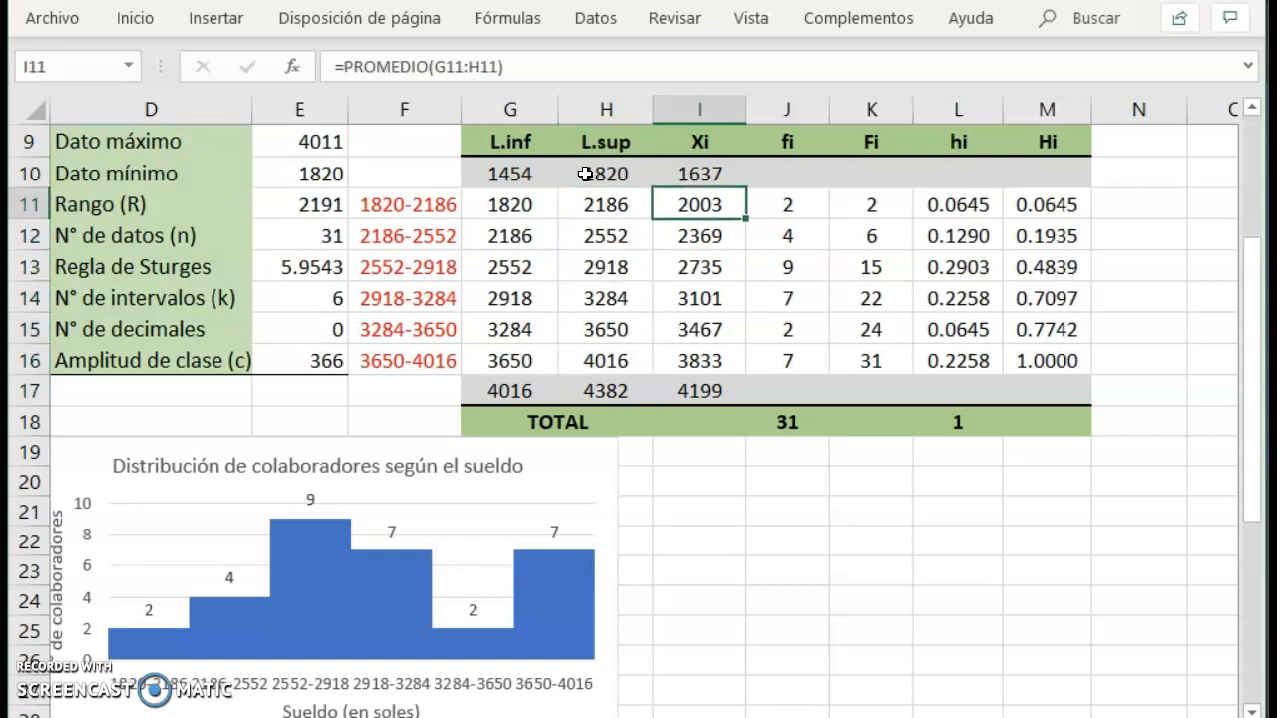
key(Down)
key(Down)
key(Down)
key(Down)
key(Down)
key(Down)
key(Down)
key(Up)
key(Up)
key(Up)
key(Up)
key(Up)
key(Up)
key(Up)
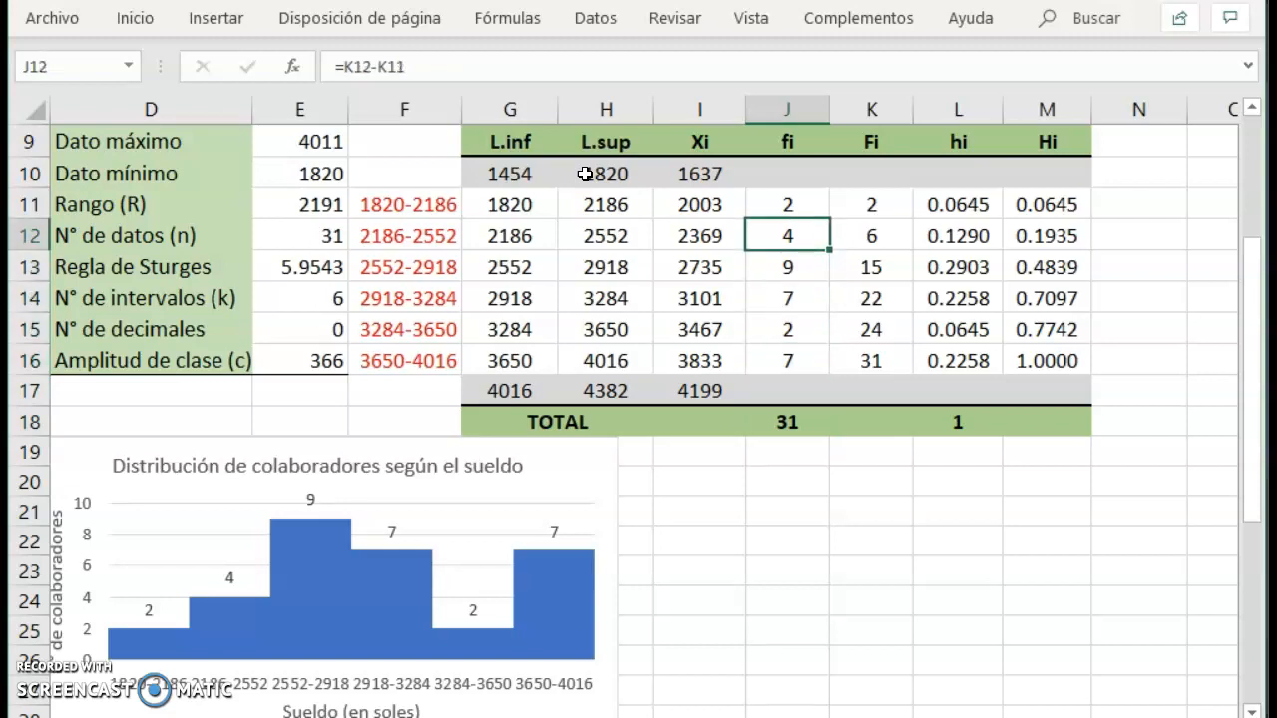
key(Left)
key(Left)
key(Left)
key(shift+Down)
key(shift+Down)
key(shift+Down)
key(shift+Down)
key(shift+Down)
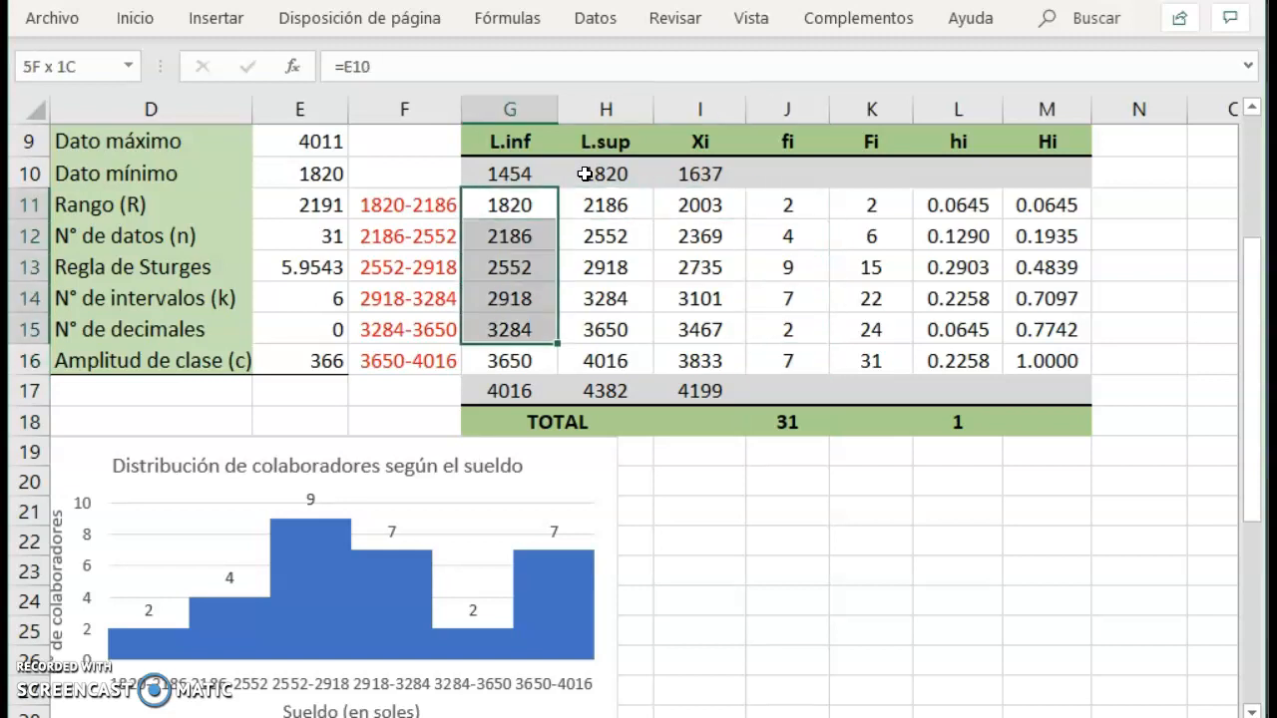
key(shift+Right)
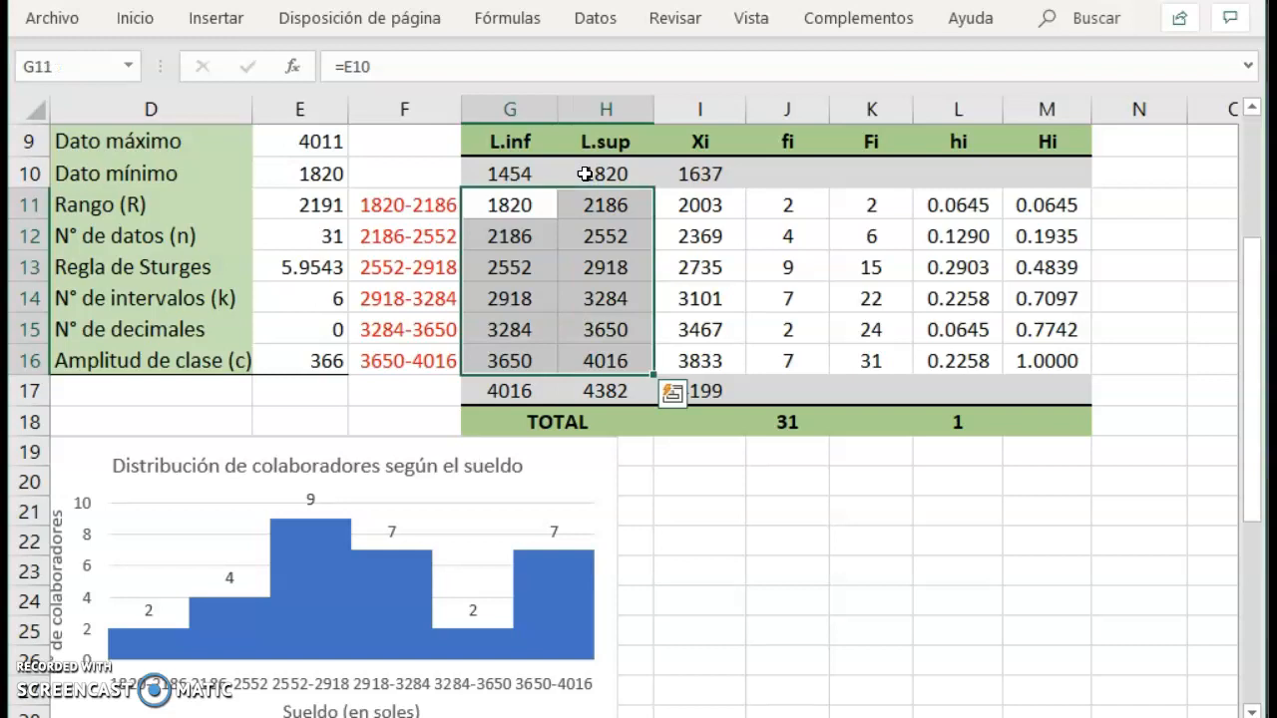
key(Right)
key(Right)
key(Right)
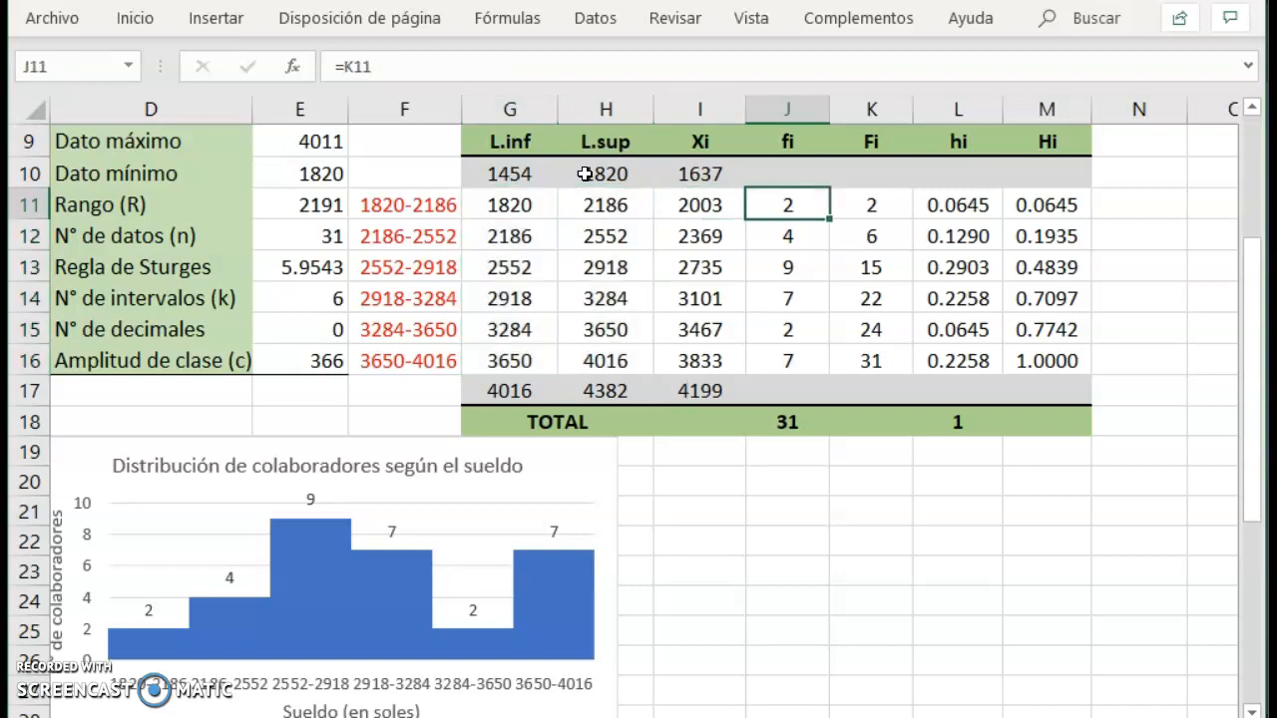
Enter 0 as the absolute frequency fi of both extra classes, in J10 and J17.
key(Up)
key(Down)
key(Down)
key(Down)
key(Down)
key(Down)
key(Down)
key(Down)
key(Up)
key(Up)
key(Up)
key(Up)
key(Up)
key(Up)
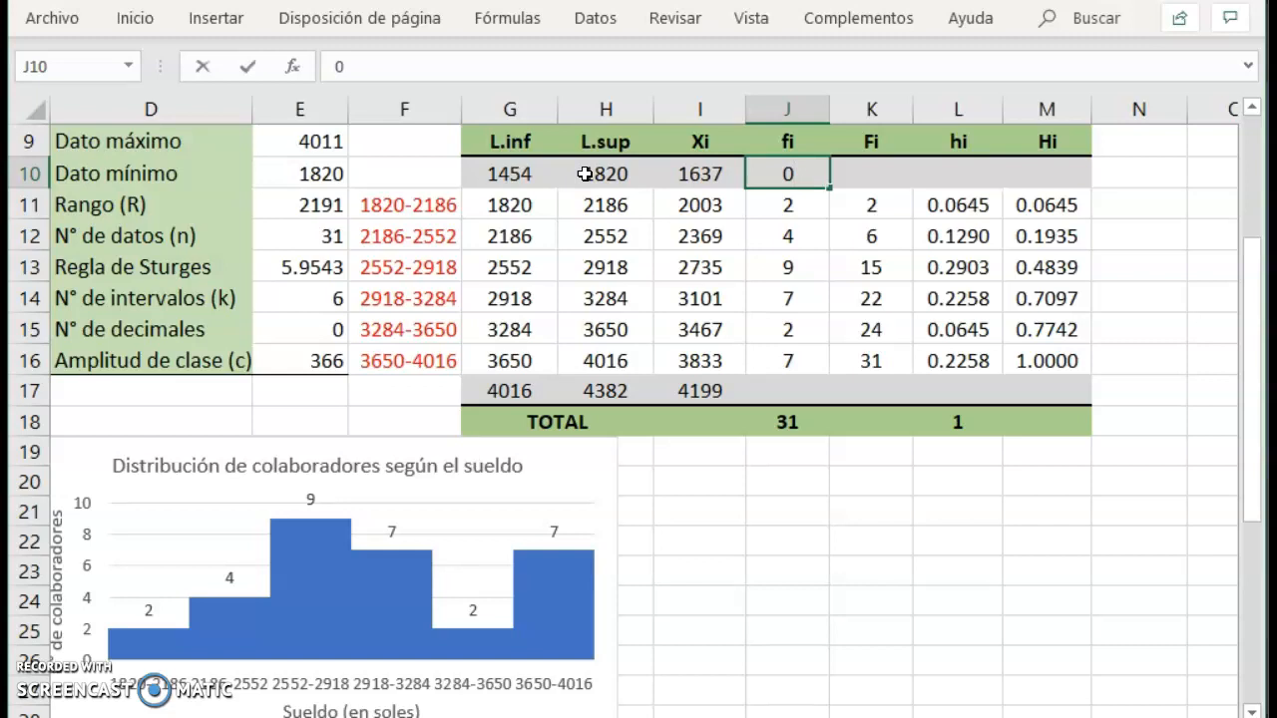
key(Down)
key(Down)
key(Down)
key(Down)
key(Down)
key(Down)
key(Down)
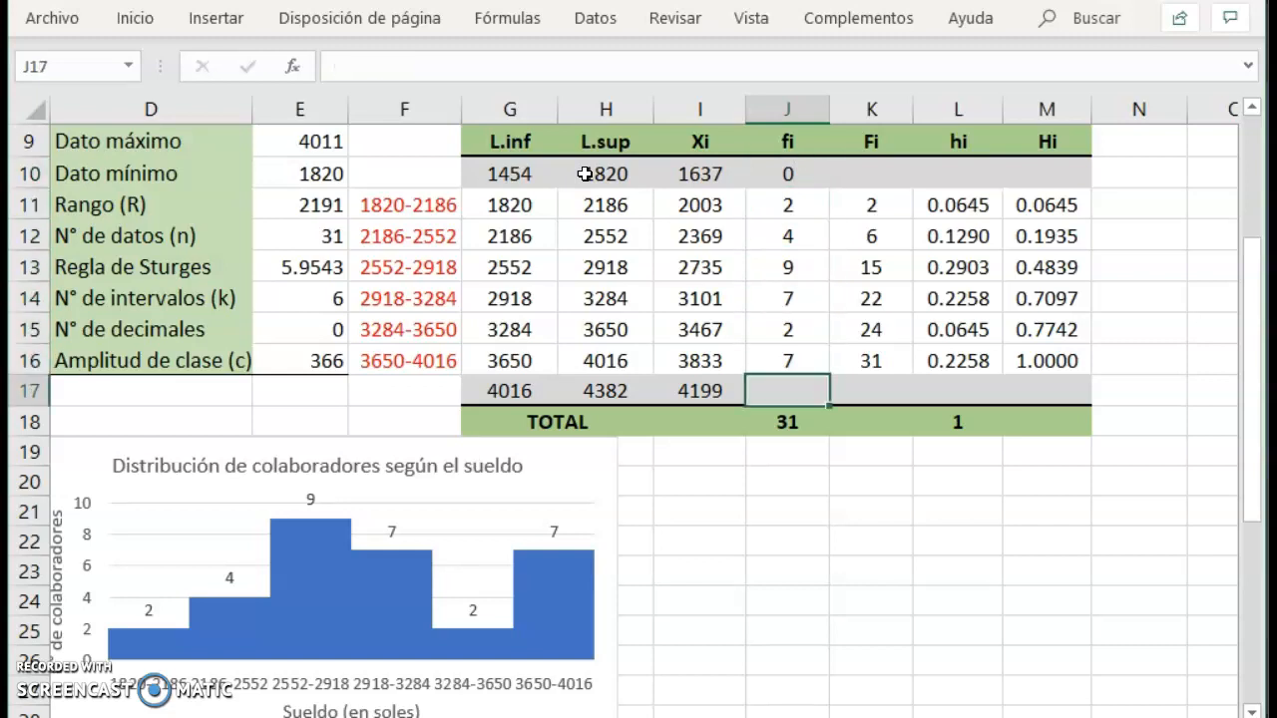
key(Up)
key(Up)
key(Up)
key(Up)
key(Up)
key(Up)
key(Up)
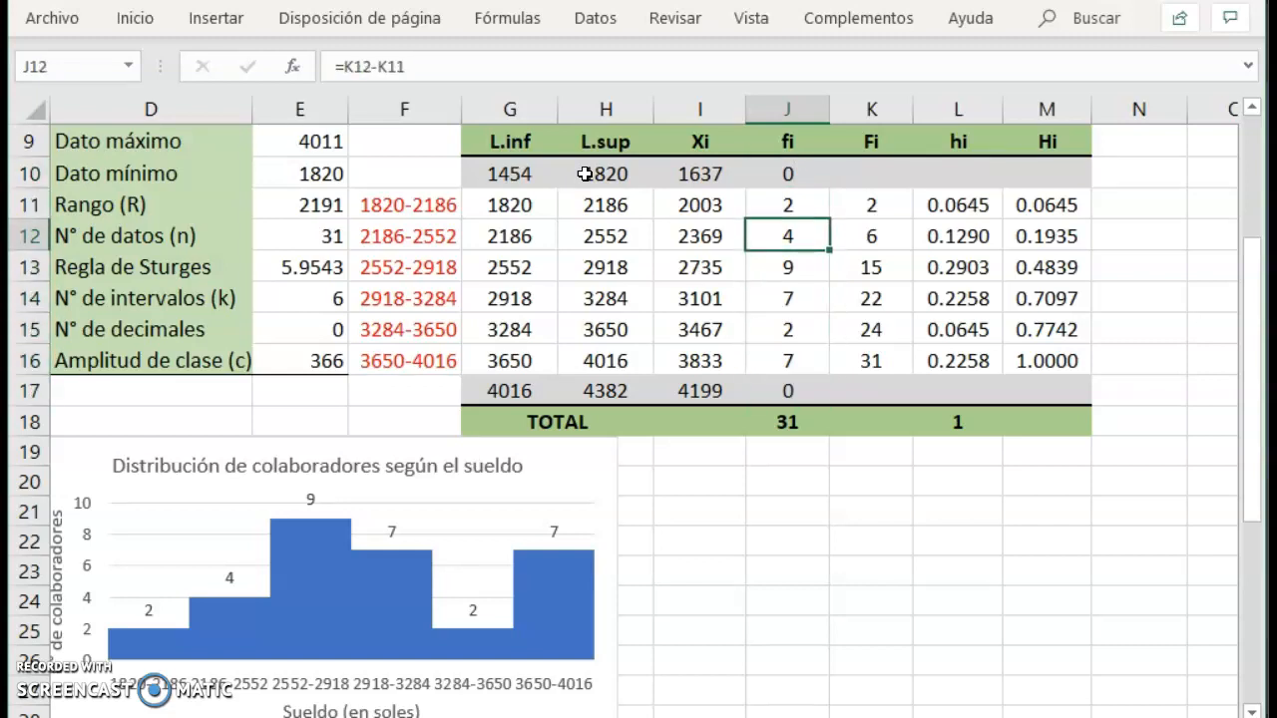
Enter the cumulative frequency Fi of the extra classes: 0 in K10 and 31 in K17.
key(Right)
text(0)
key(Down)
key(Down)
key(Down)
key(Down)
key(Down)
key(Down)
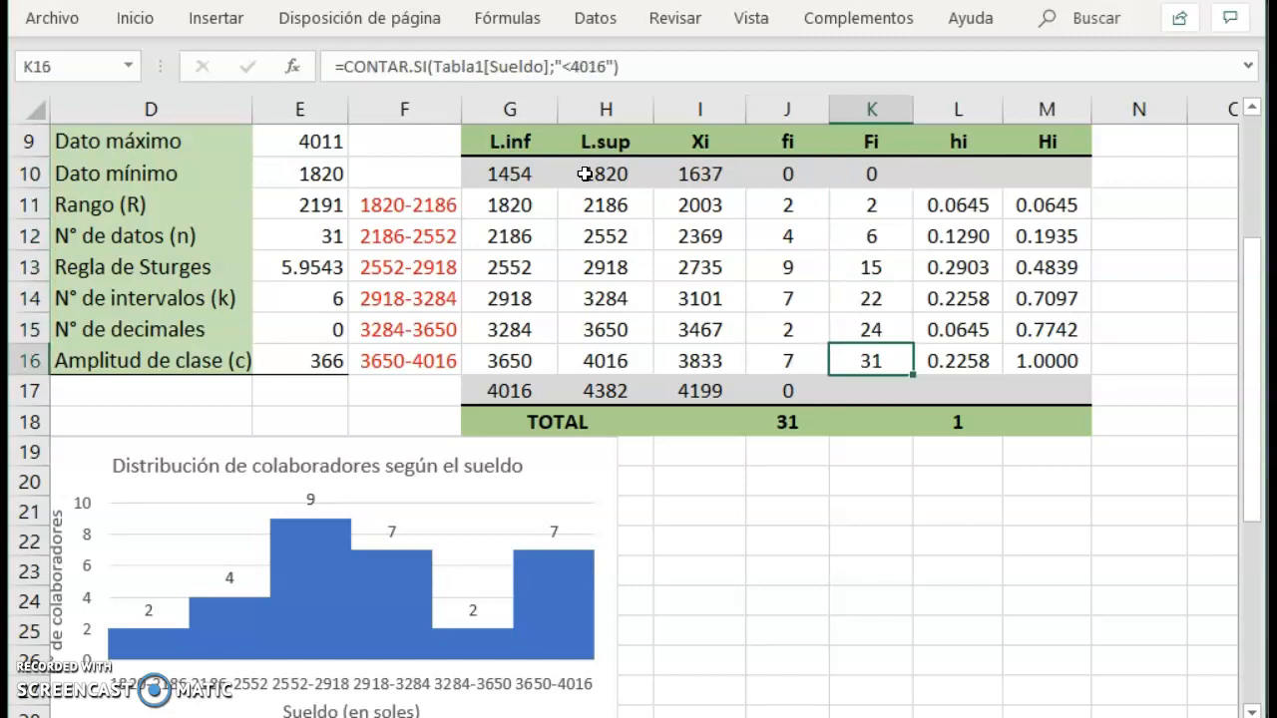
key(Down)
key(Up)
key(Up)
key(Up)
key(Up)
key(Up)
key(Up)
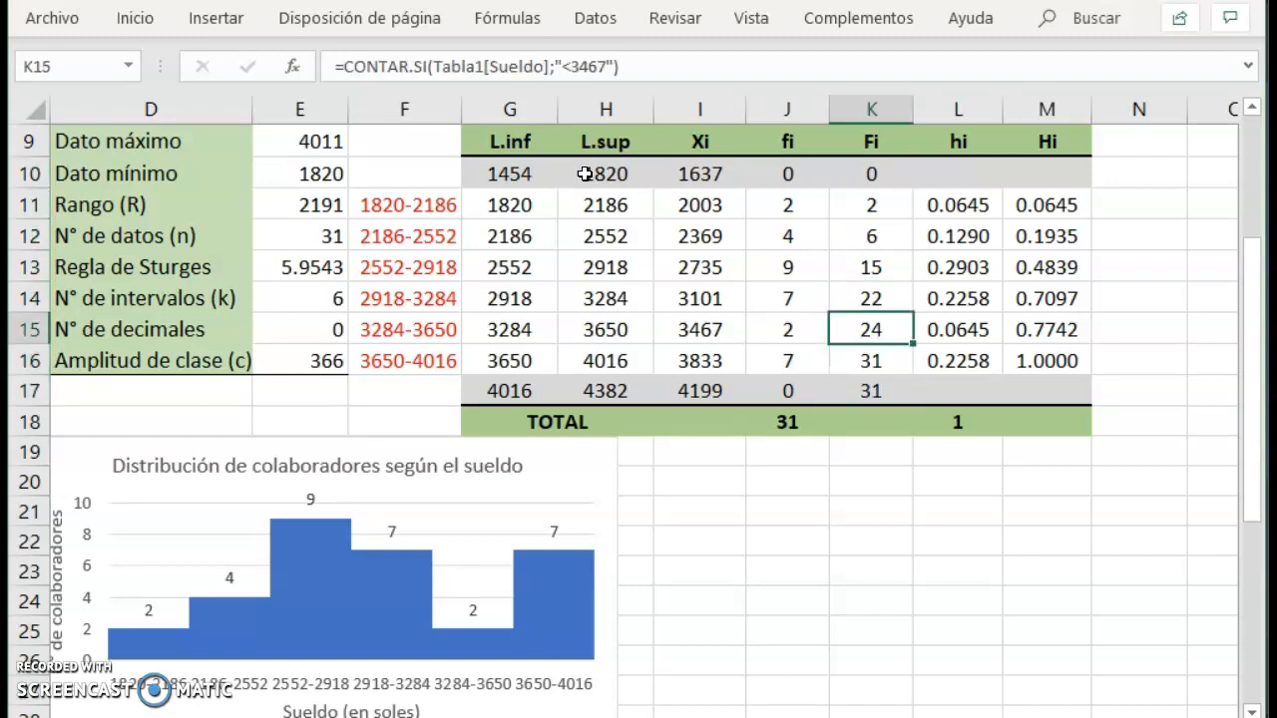
Examine the formulas behind the cumulative frequency Fi, relative frequency hi and cumulative relative frequency Hi columns.
key(Right)
key(Right)
key(Left)
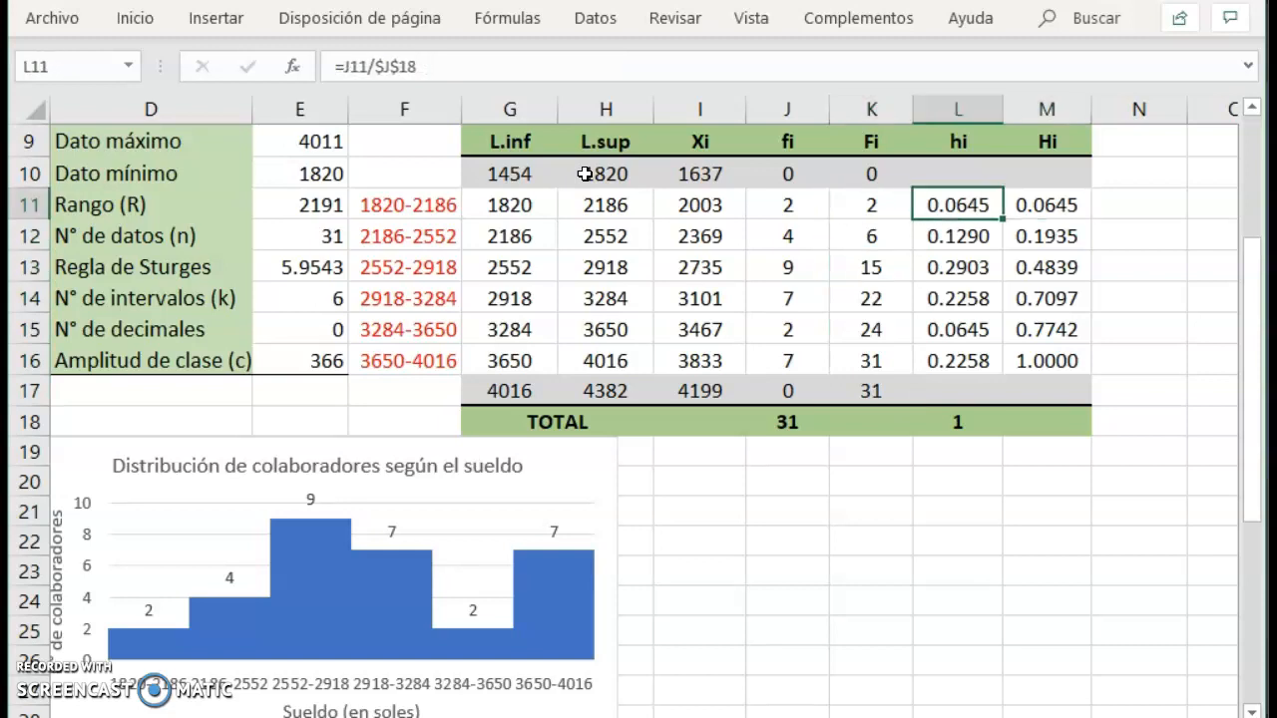
key(Down)
key(Down)
key(Down)
key(Down)
key(Down)
key(Right)
key(Left)
key(Right)
key(Up)
key(Up)
key(Up)
Calculate the relative frequency hi of the extra first class in L10 with =J10/$J$18.
key(Up)
key(Up)
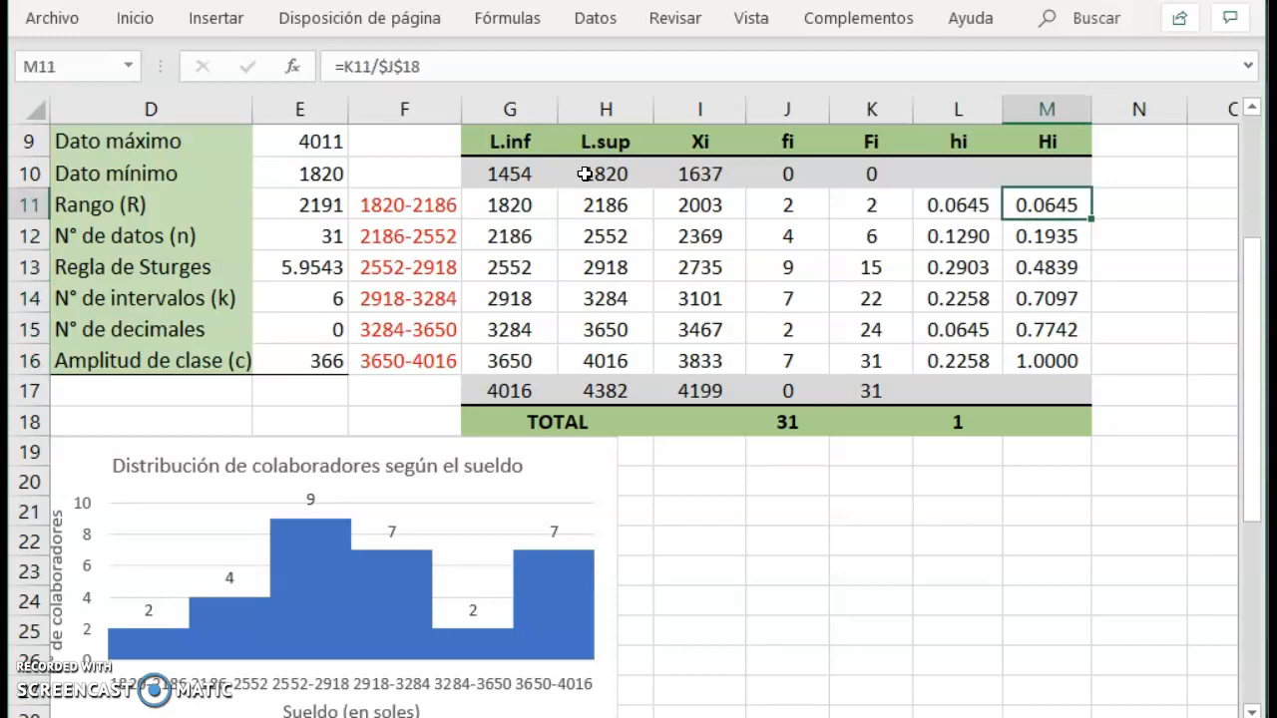
key(Left)
key(Up)
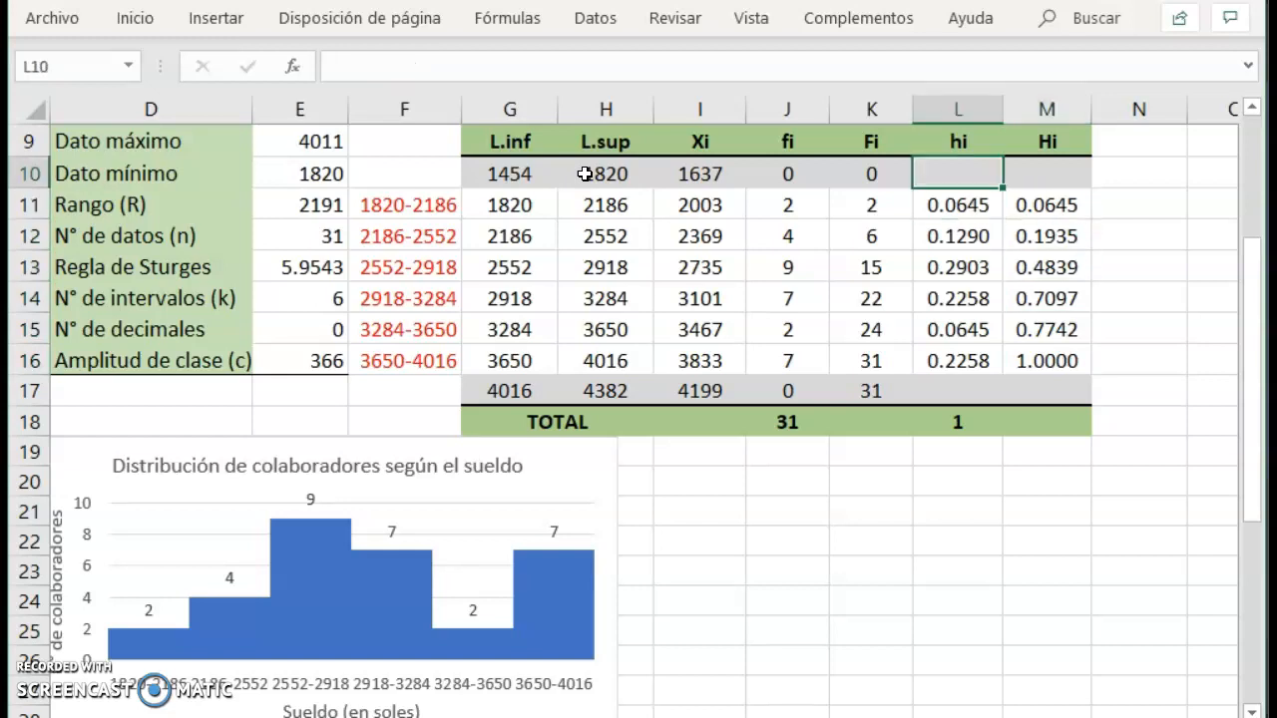
text(=)
key(Left)
key(Left)
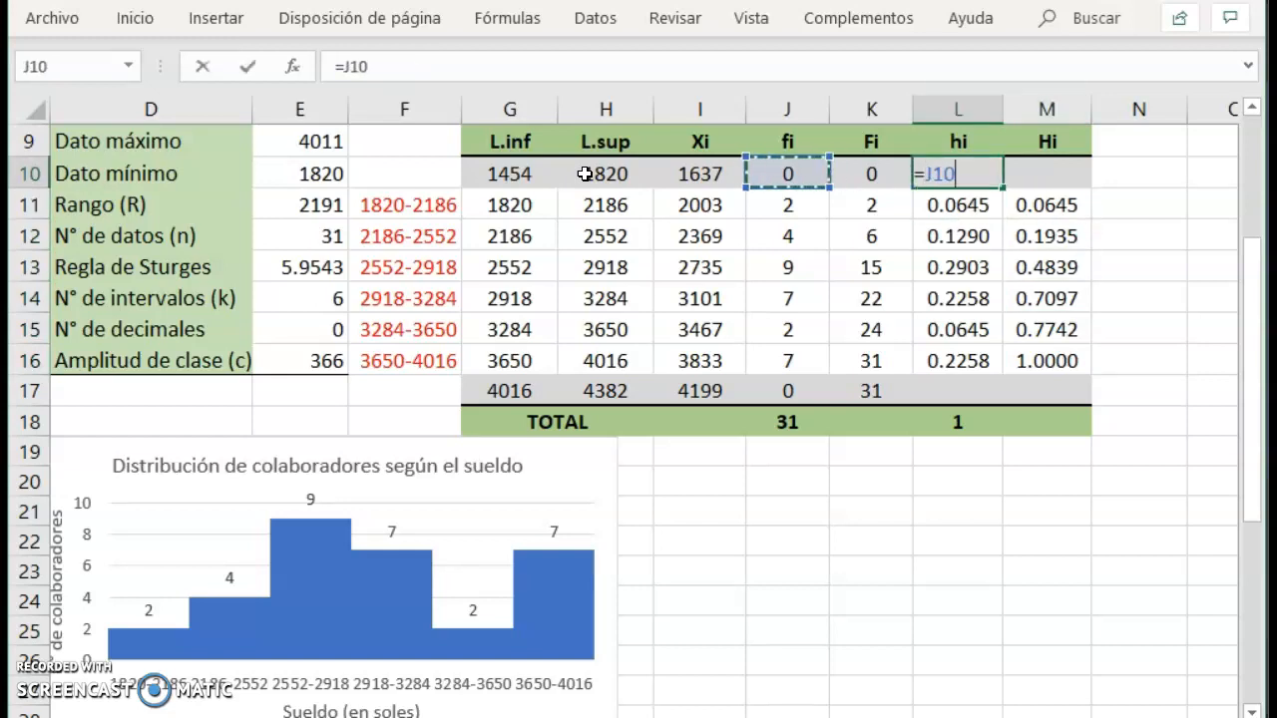
text(/)
key(Down)
key(Down)
key(Down)
key(Down)
key(Down)
key(Down)
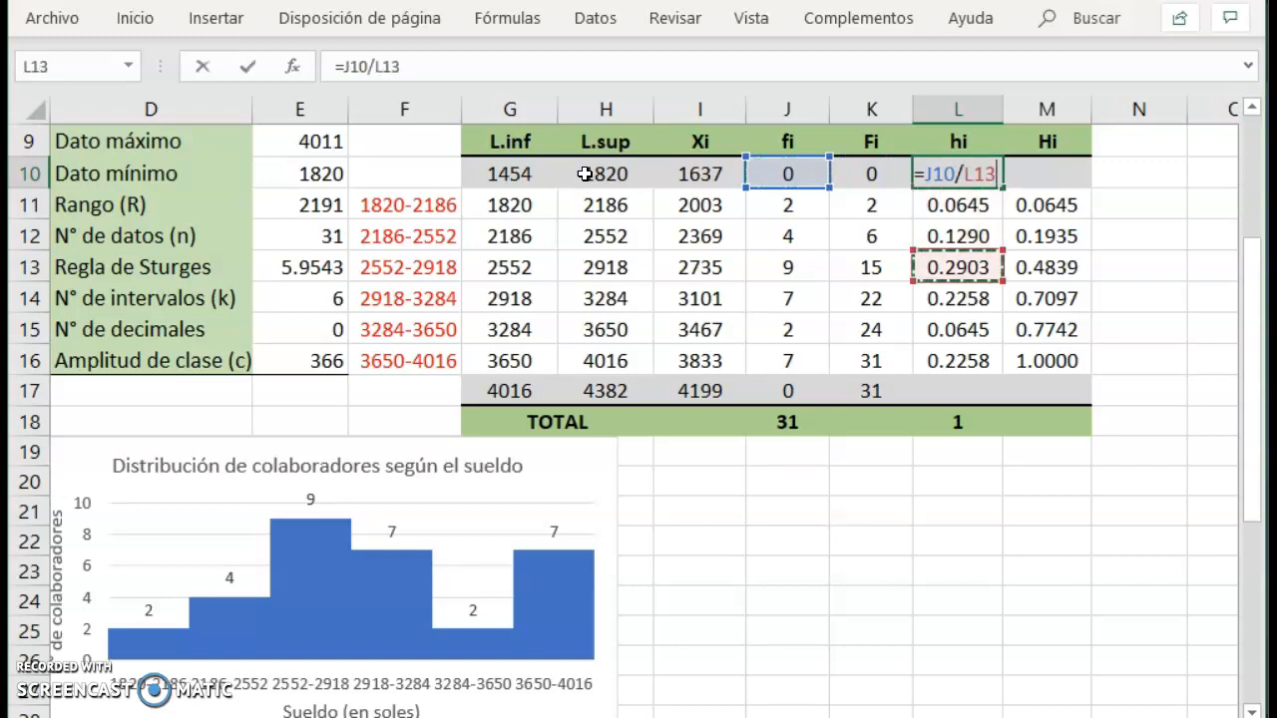
key(Down)
key(Down)
key(Left)
key(Left)
key(F4)
key(Return)
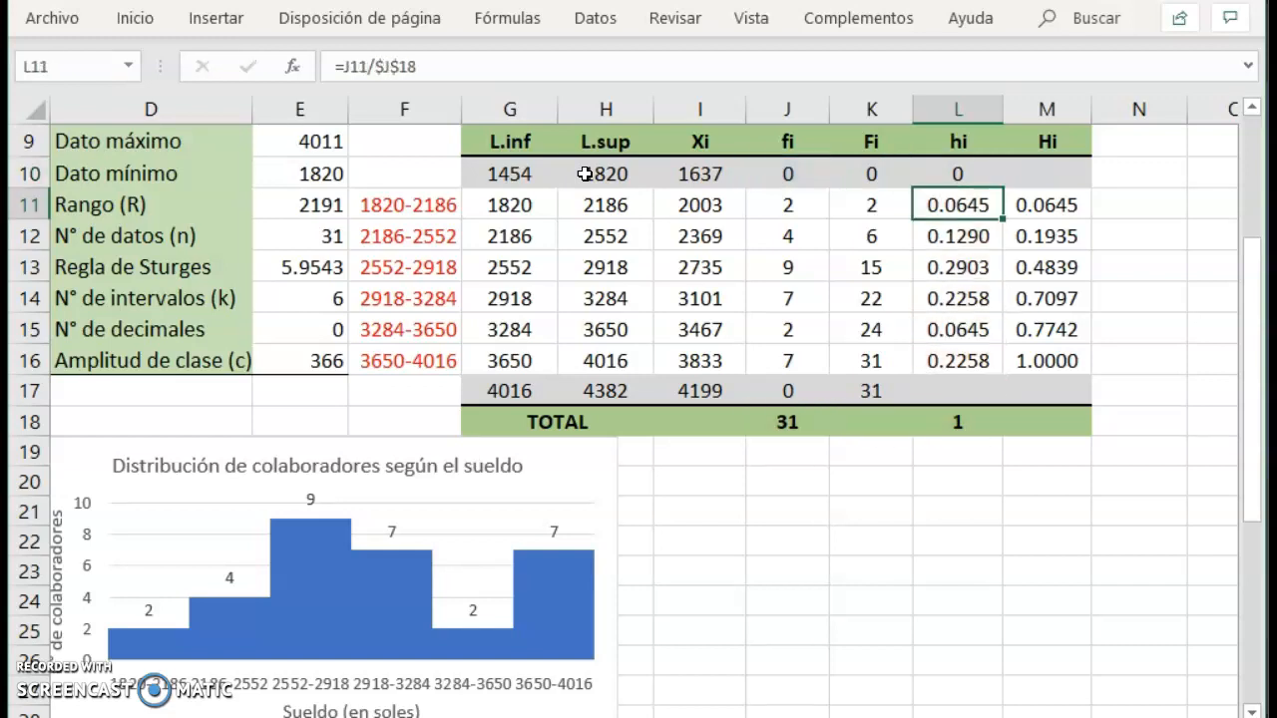
Fill the cumulative relative frequency Hi of the extra first class in M10 with =L10.
key(Up)
key(Right)
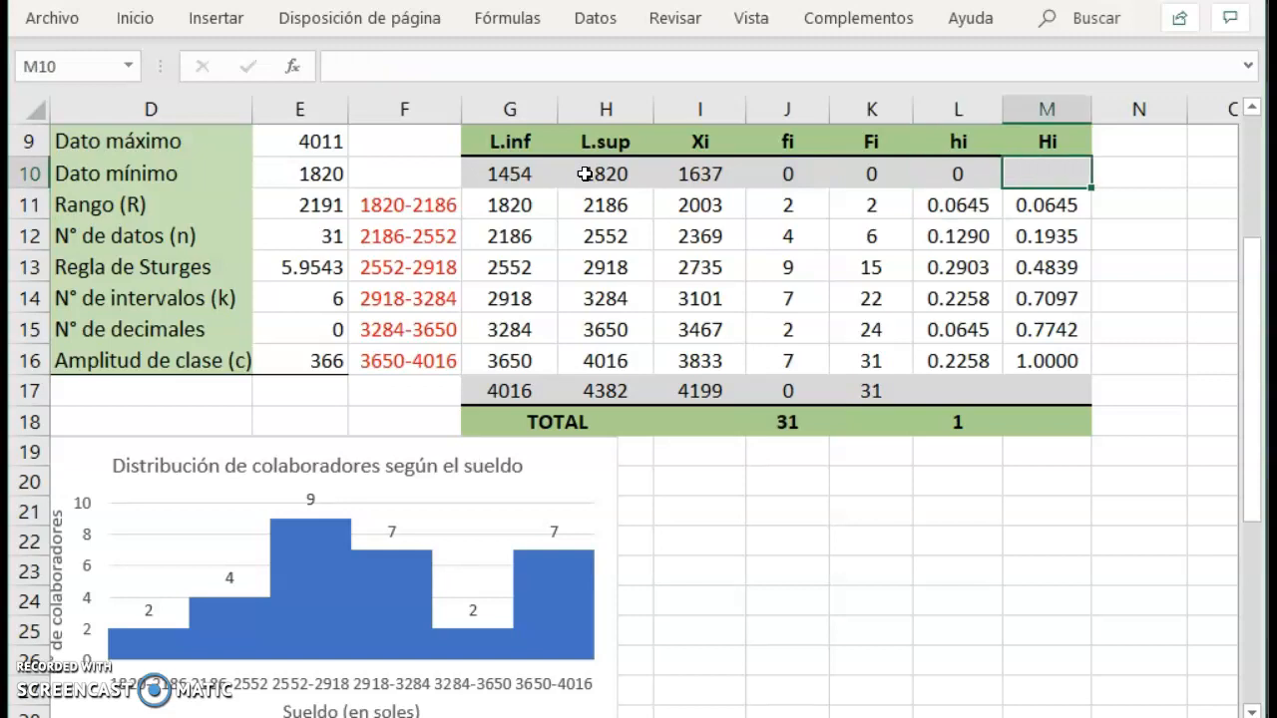
text(=)
key(Left)
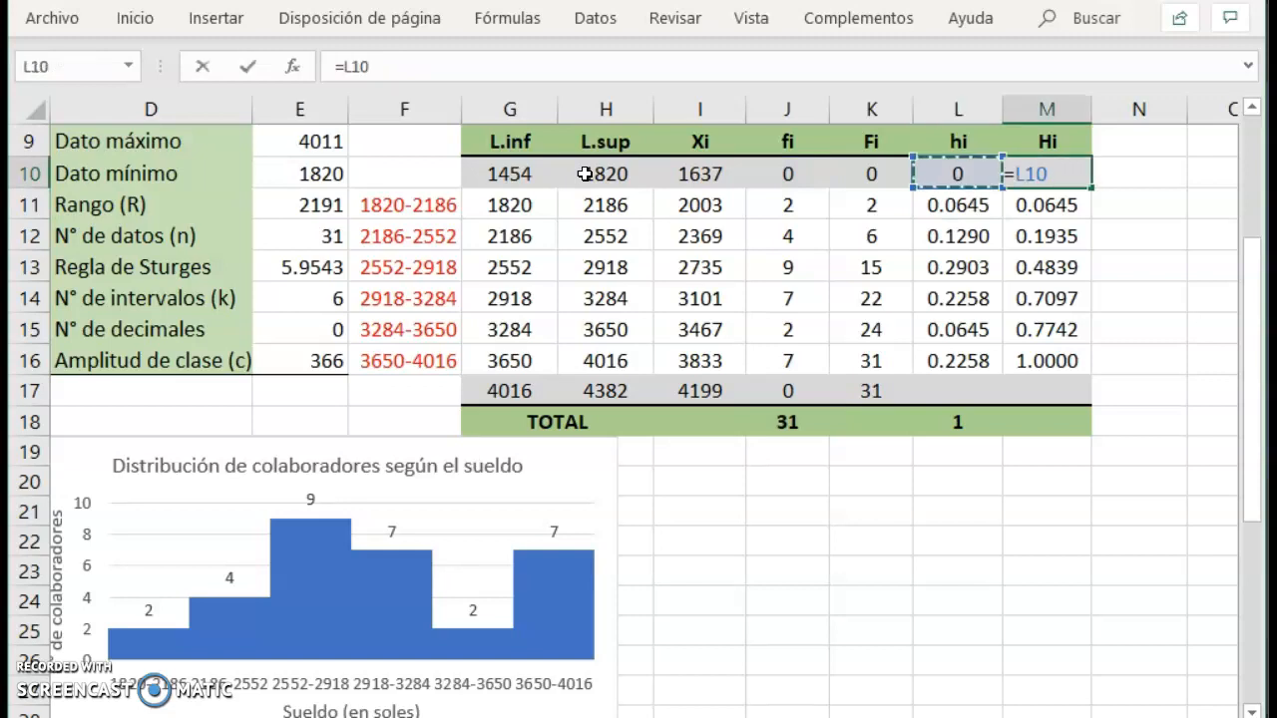
key(Return)
Review the absolute frequencies fi and the class marks Xi of the table, including the extra rows.
key(Down)
key(Down)
key(Down)
key(Down)
key(Down)
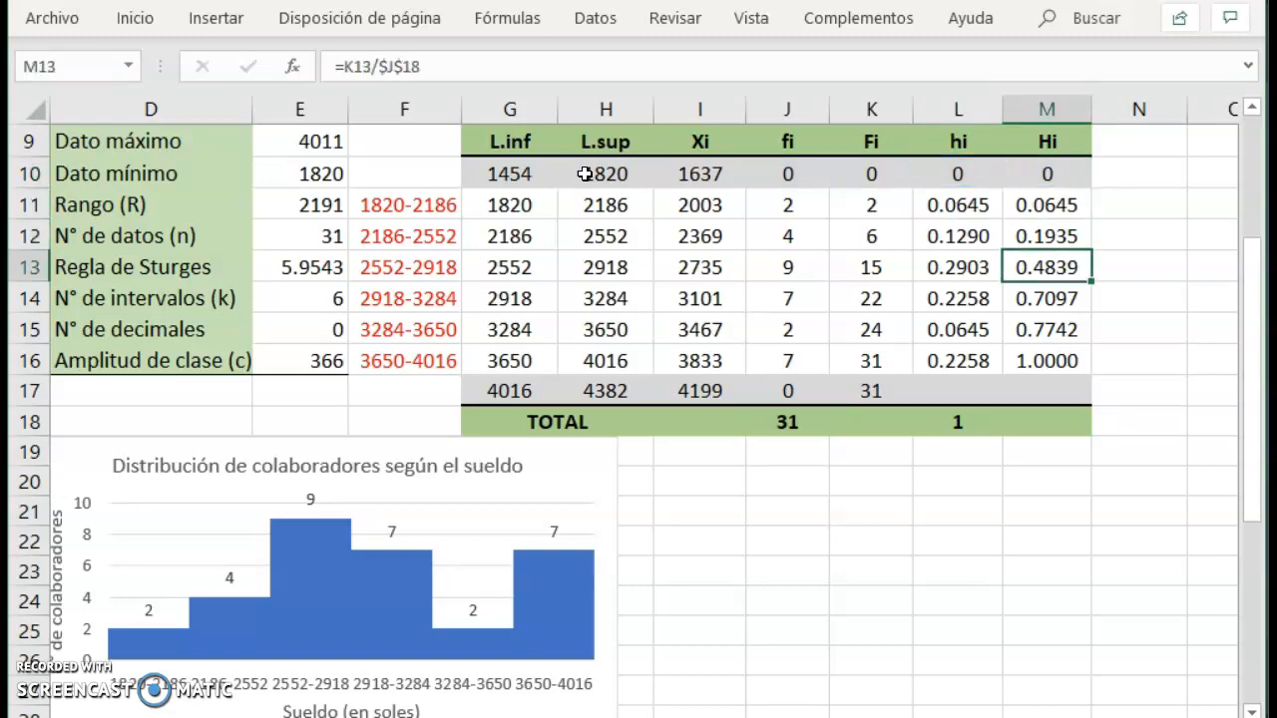
key(Left)
key(Left)
key(Left)
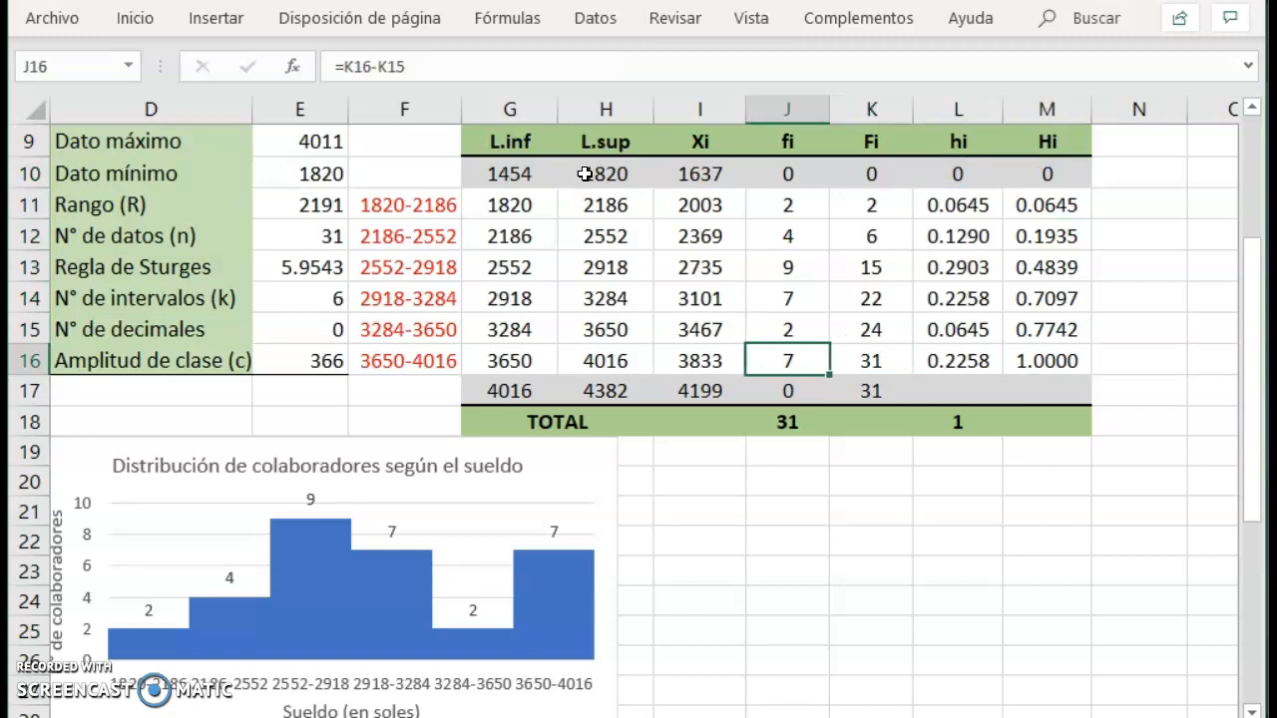
key(Left)
key(Down)
key(Up)
key(Up)
key(Up)
key(Up)
key(Up)
key(Up)
key(Up)
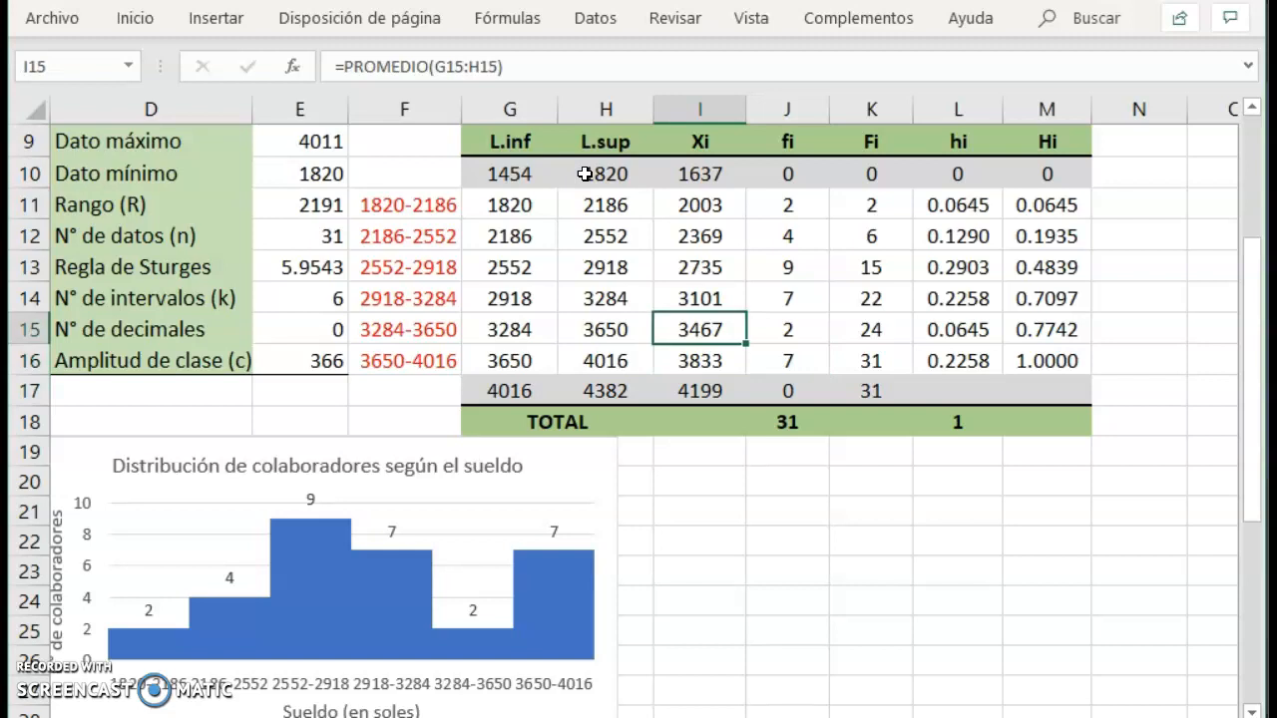
key(Down)
key(Down)
key(Down)
key(Down)
key(Up)
key(Up)
key(Up)
key(Up)
Insert a scatter chart with straight lines and markers from the class marks and absolute frequencies in I10:J17.
key(shift+Down)
key(shift+Down)
key(shift+Down)
key(shift+Down)
key(shift+Down)
key(shift+Down)
key(shift+Down)
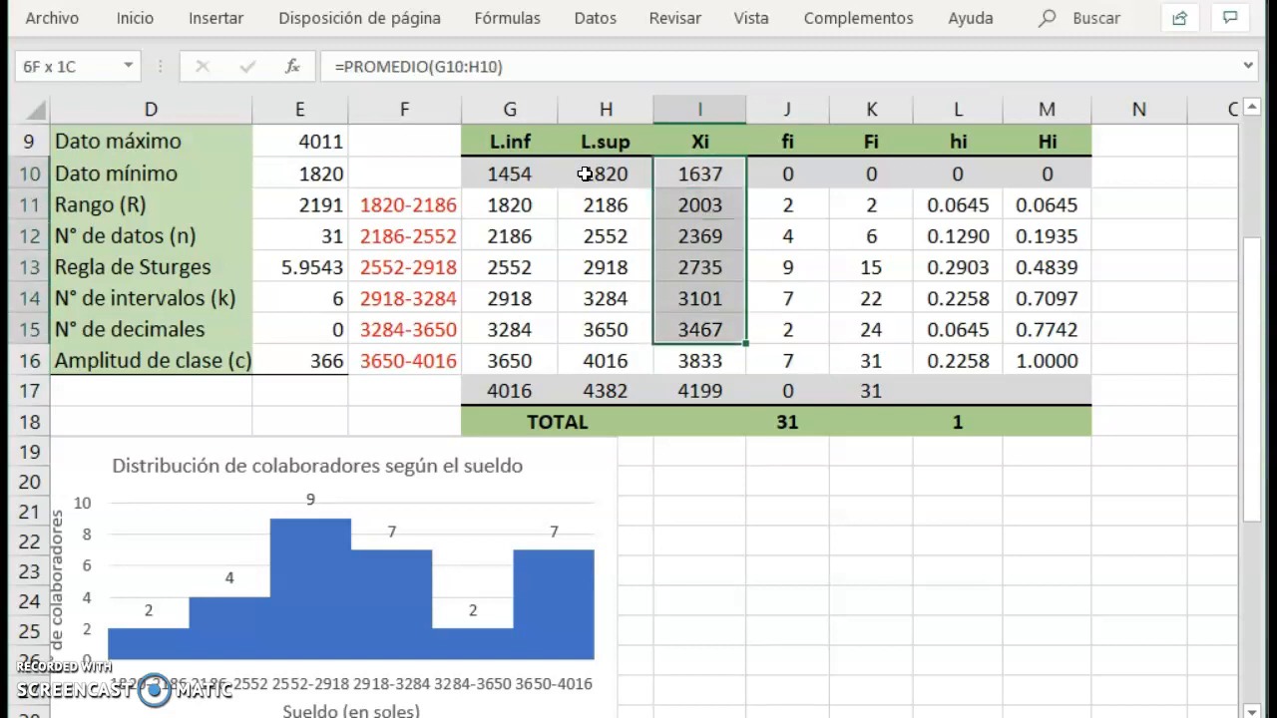
key(shift+Right)
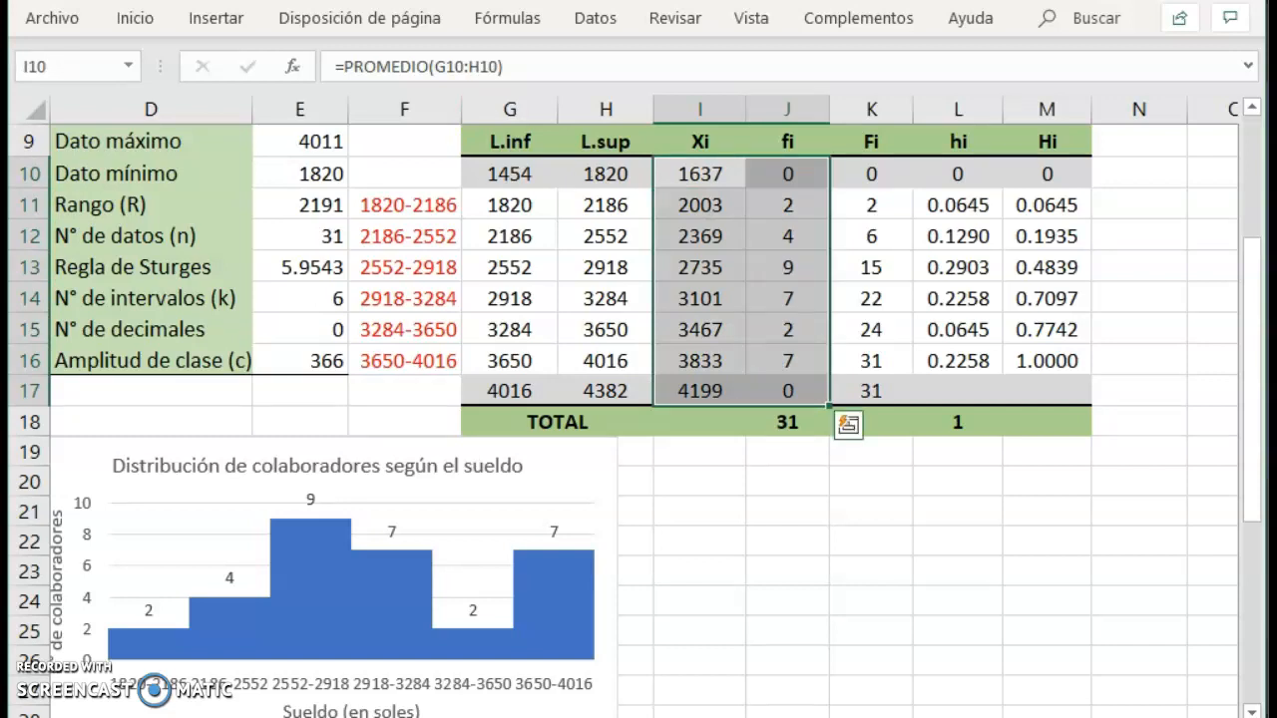
click(210, 30)
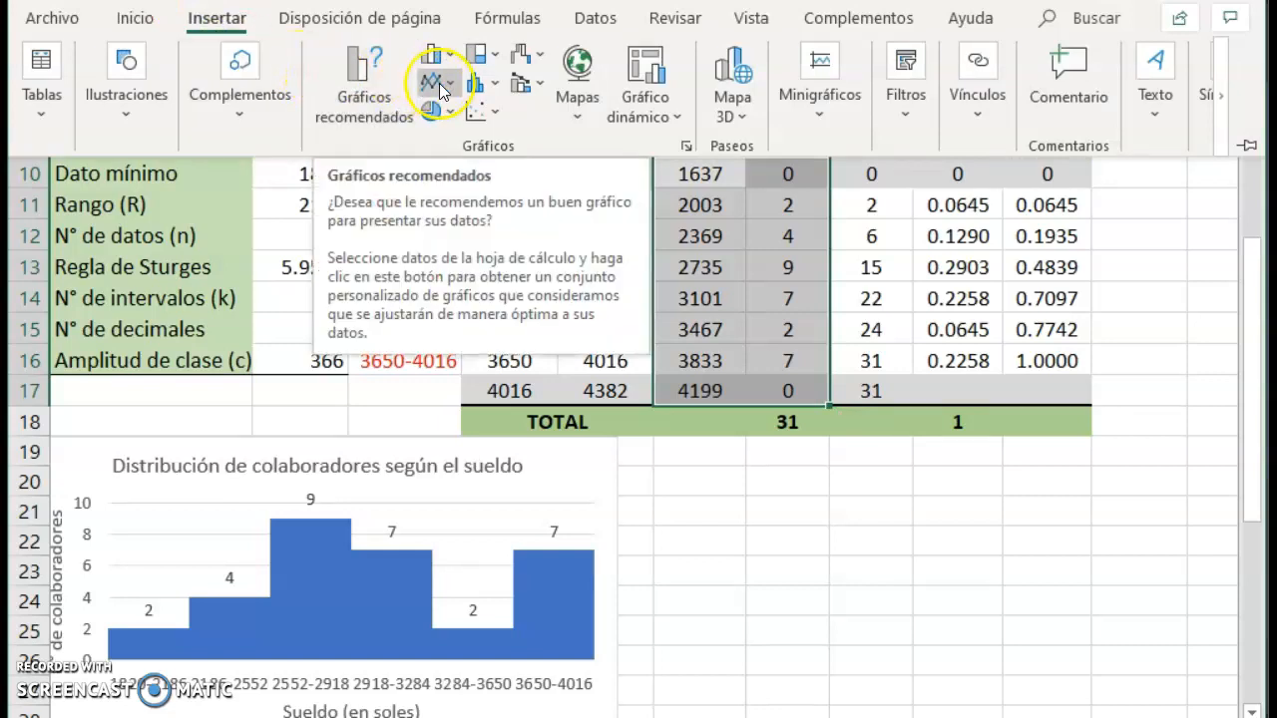
click(482, 115)
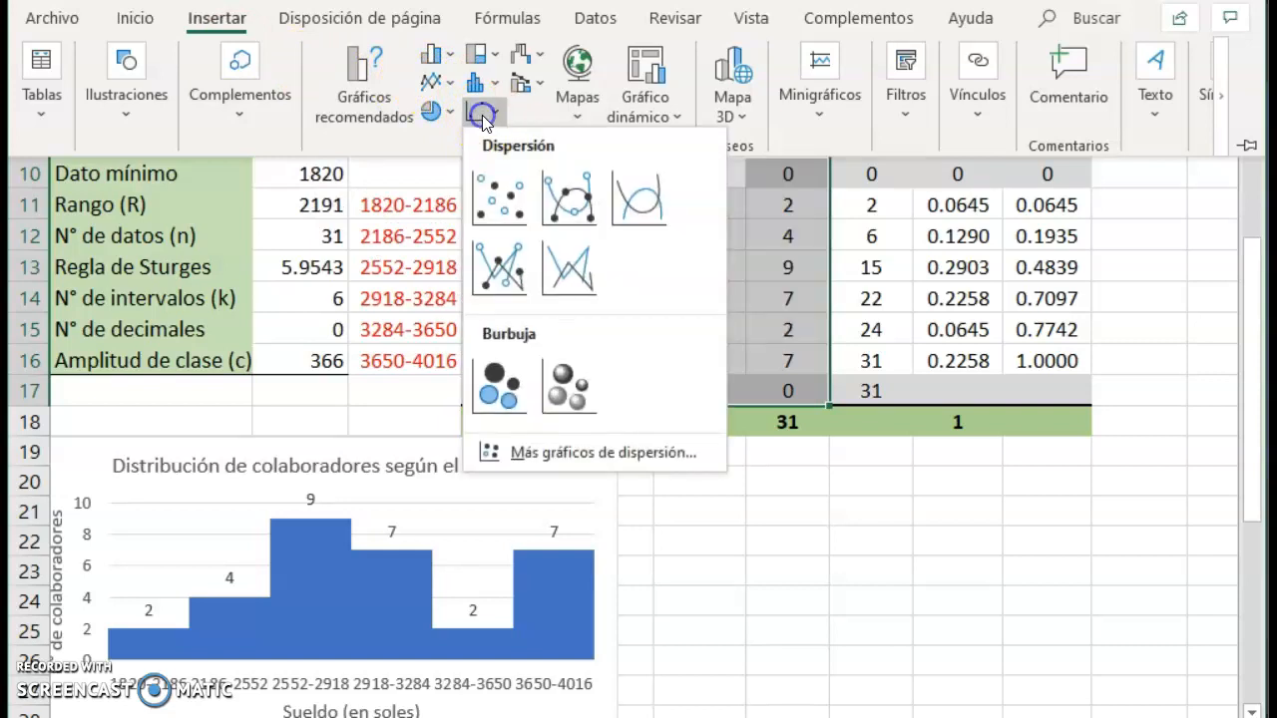
click(498, 282)
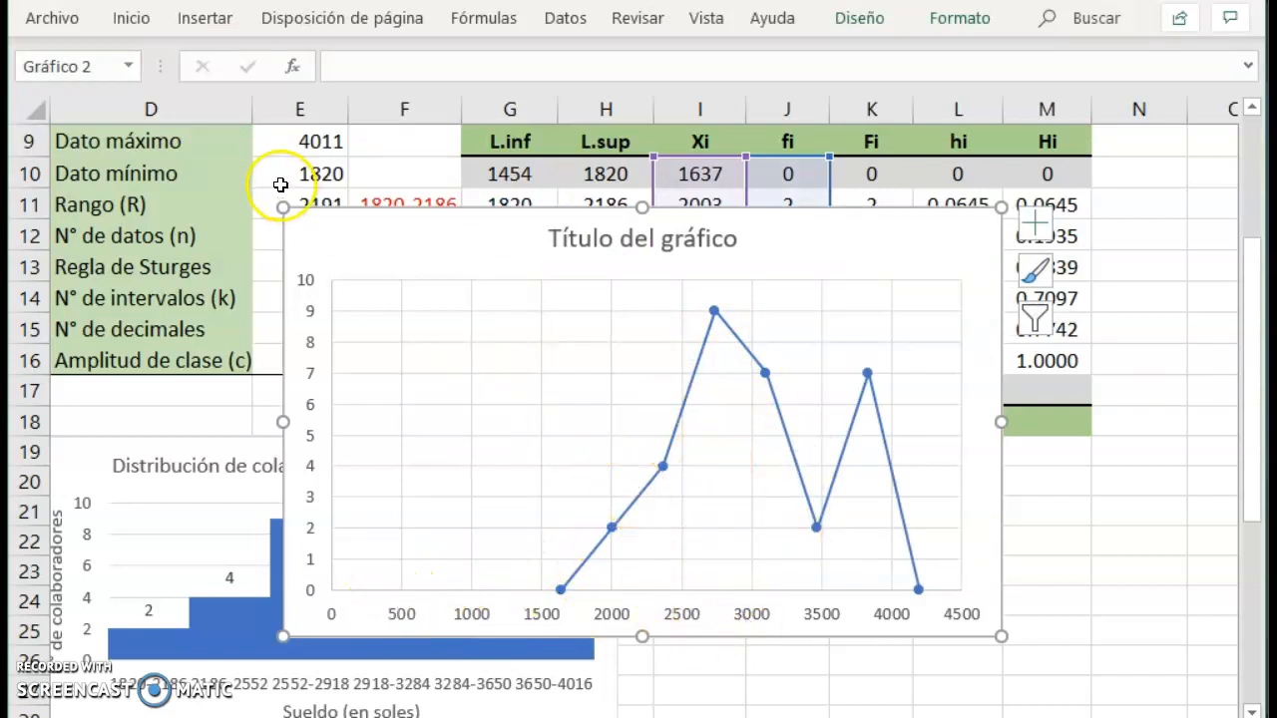
Shrink the new line chart and move it below the frequency data, toward the space beside the histogram.
drag(283, 208, 380, 288)
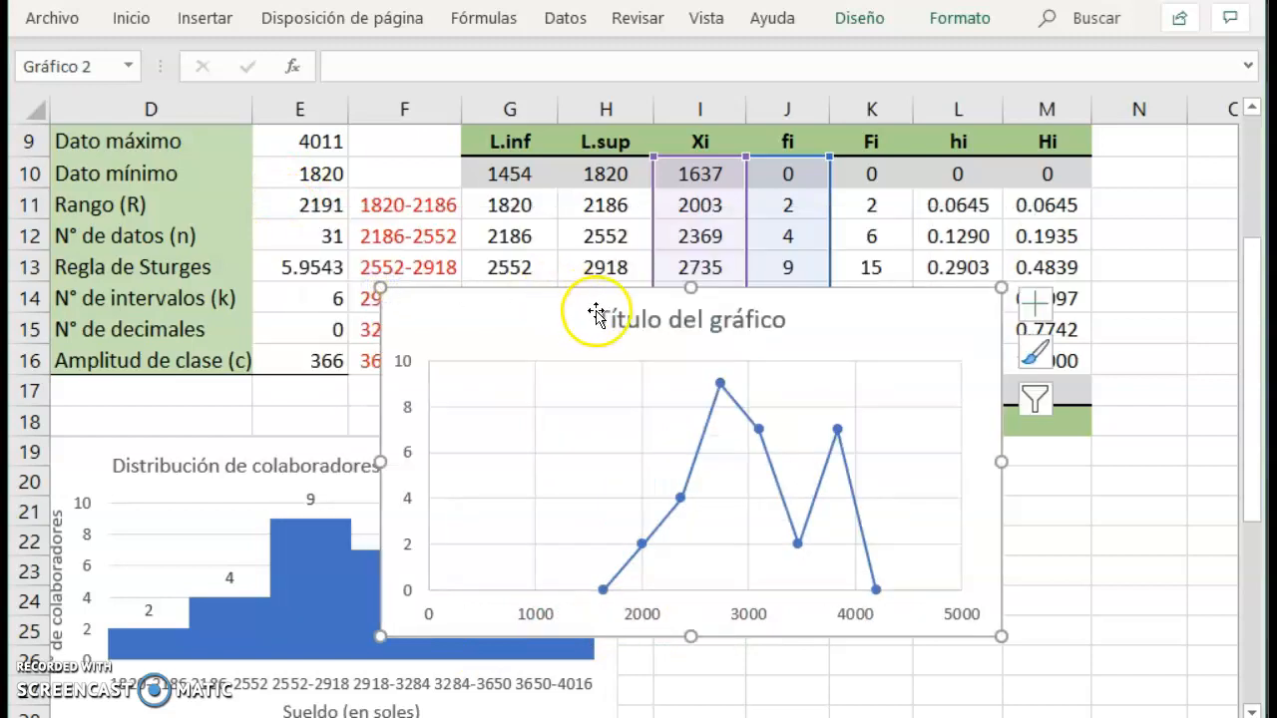
drag(593, 291, 654, 363)
click(596, 690)
drag(542, 379, 632, 424)
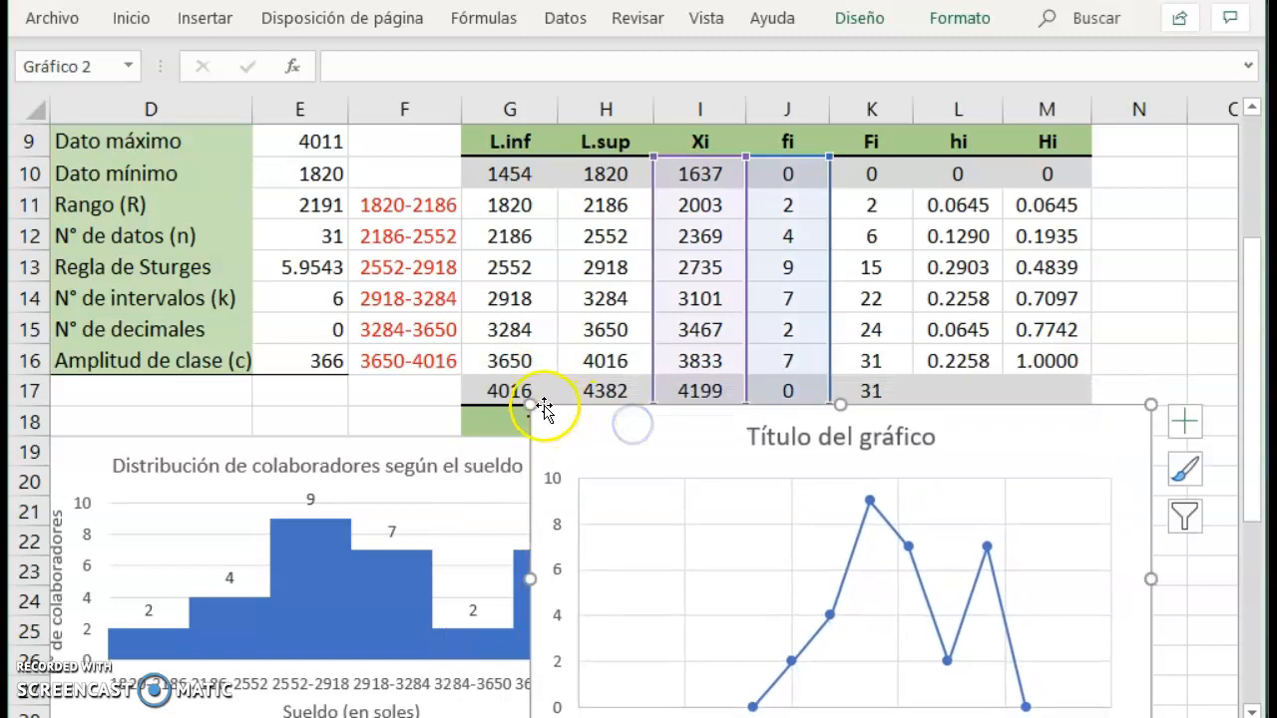
drag(536, 404, 617, 421)
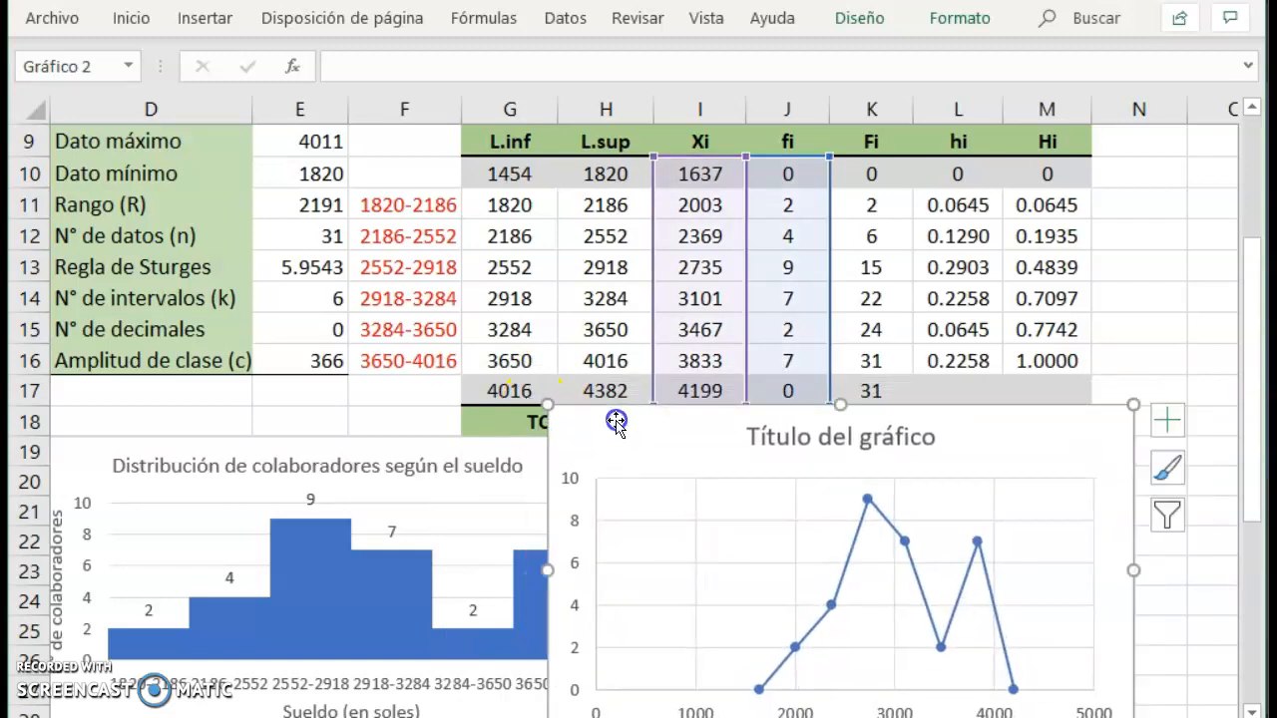
Set the limits of the line chart's horizontal axis to a minimum of 1637 and a maximum of 4199.
click(697, 710)
right_click(697, 711)
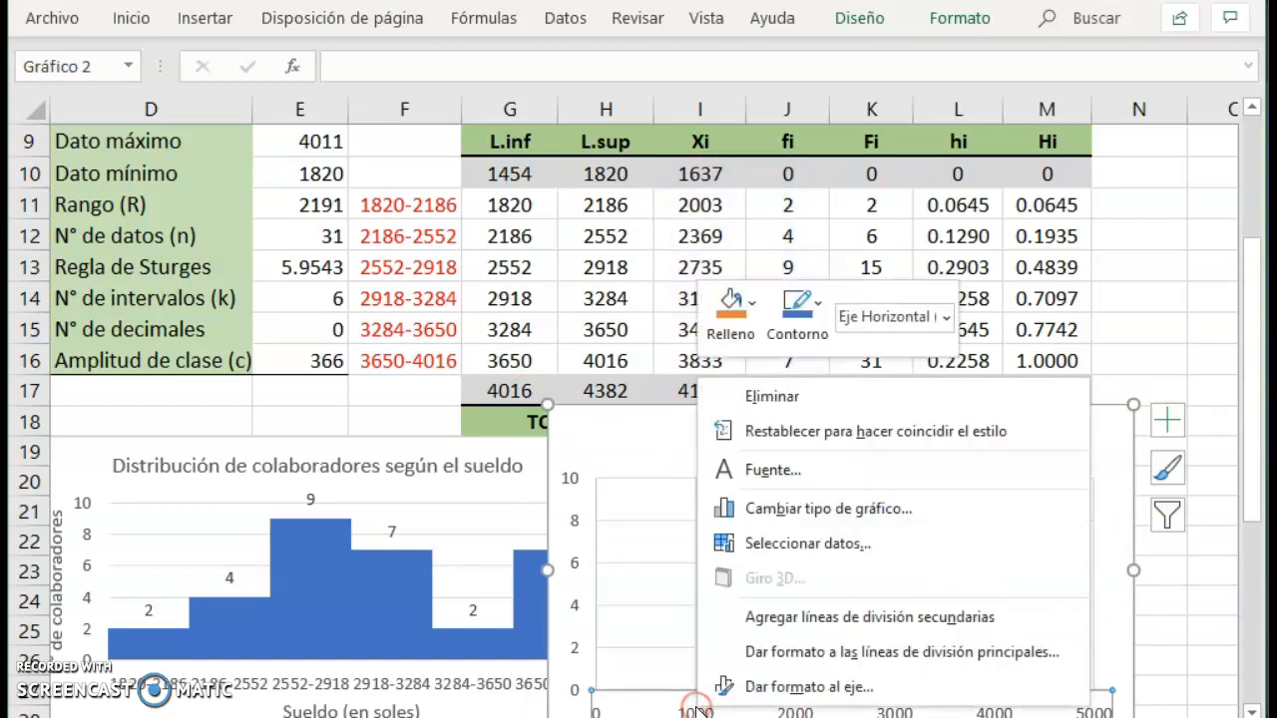
click(793, 688)
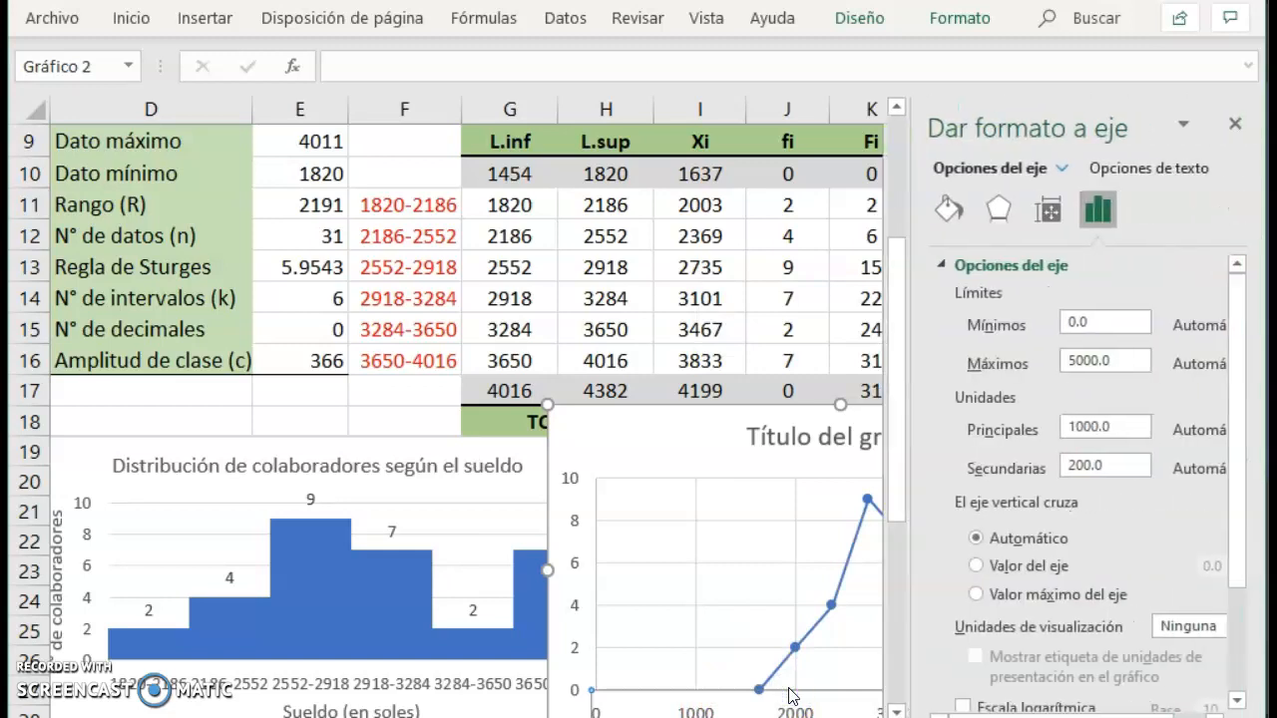
click(1094, 321)
key(BackSpace)
key(BackSpace)
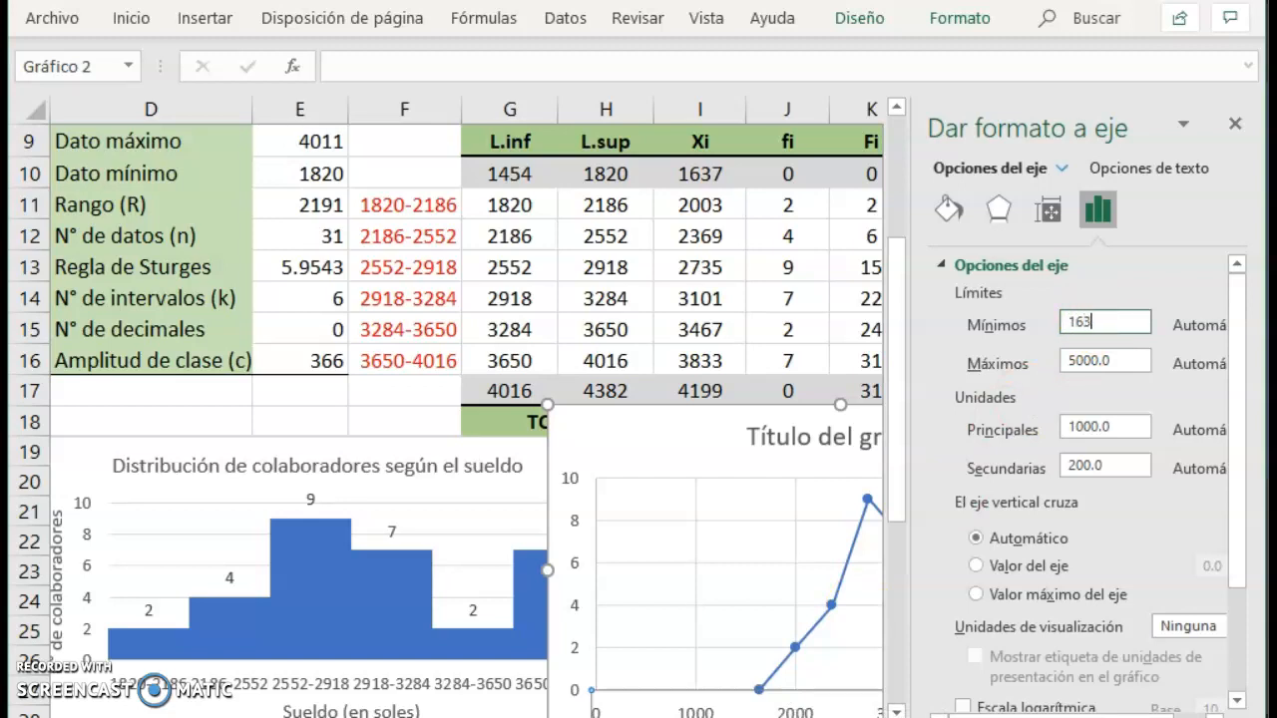
click(1113, 361)
key(BackSpace)
key(BackSpace)
key(BackSpace)
key(BackSpace)
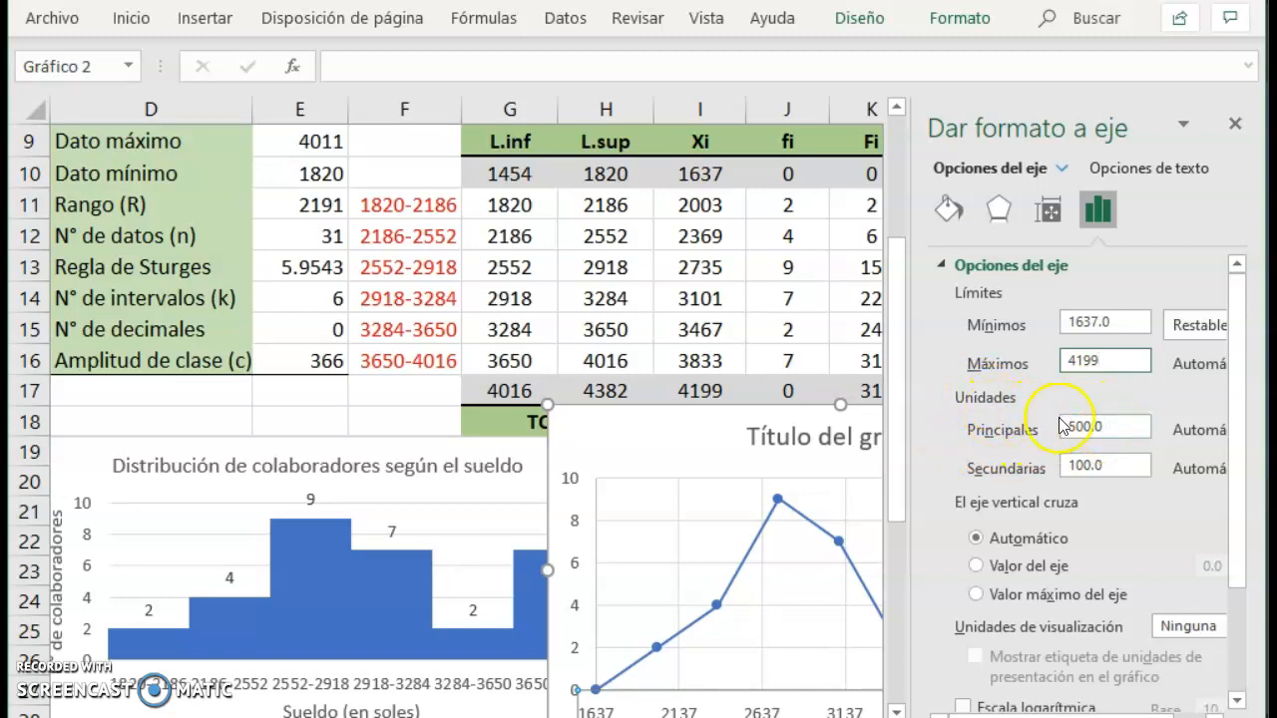
Set the major unit of the line chart's horizontal axis to 366 and close the axis formatting.
click(1115, 426)
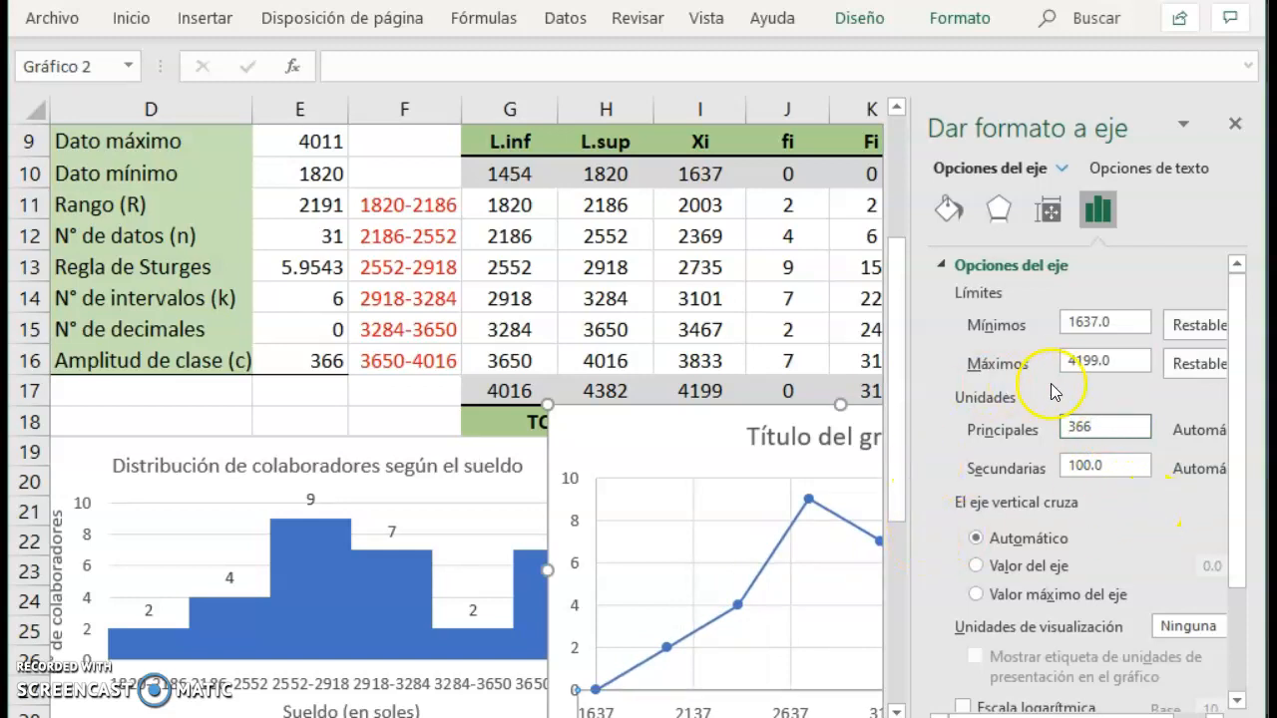
text(366)
click(1122, 361)
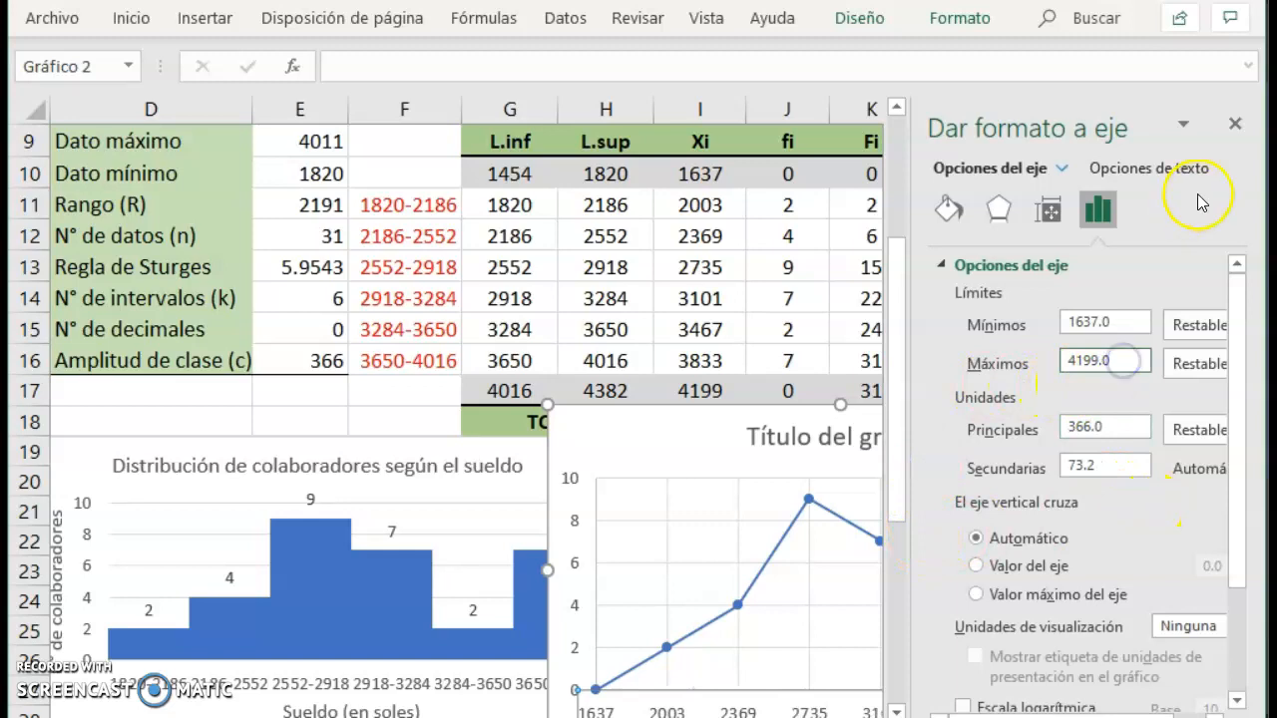
click(1235, 124)
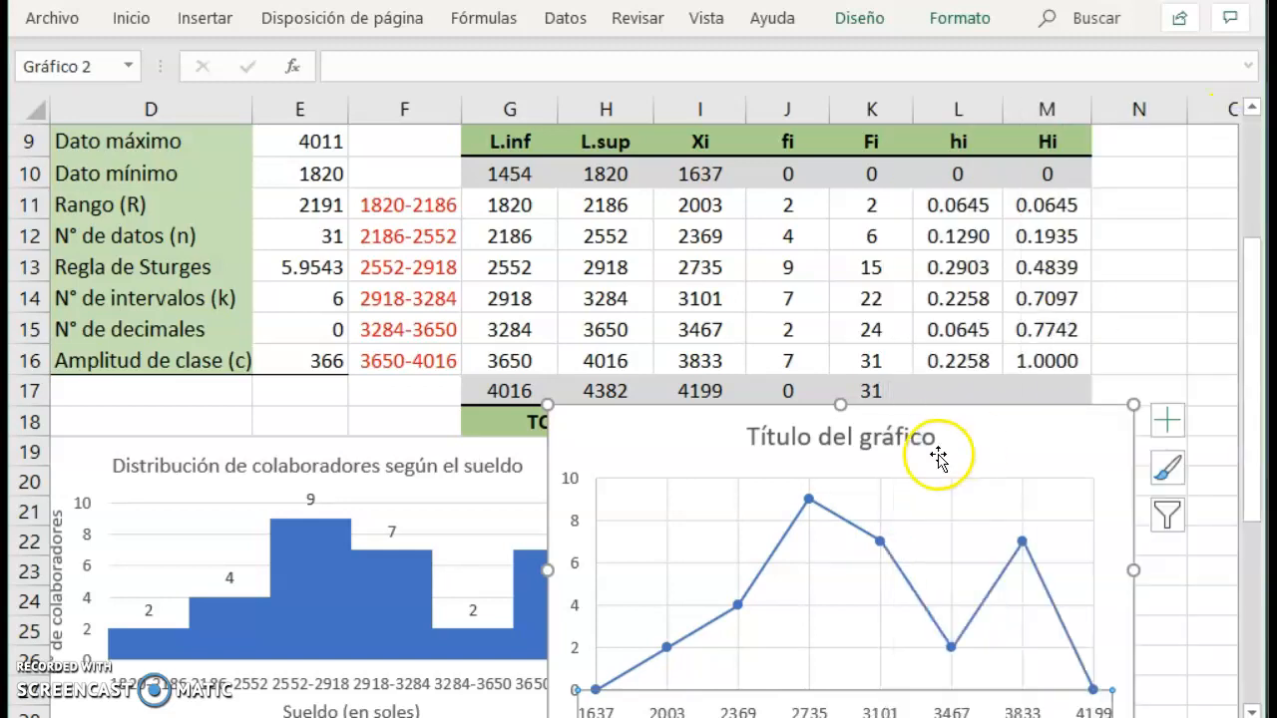
Fit the line chart next to the histogram without overlap and add data labels to its series.
drag(547, 405, 605, 432)
drag(671, 460, 684, 431)
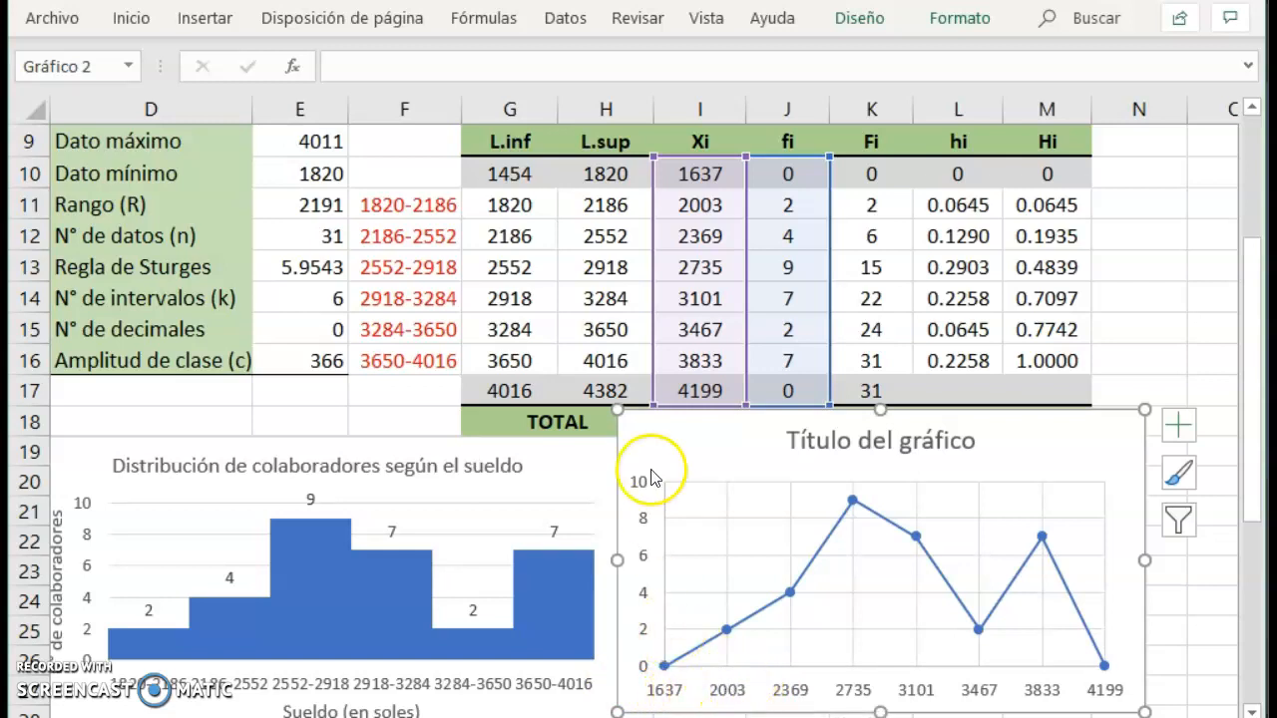
click(851, 500)
right_click(851, 498)
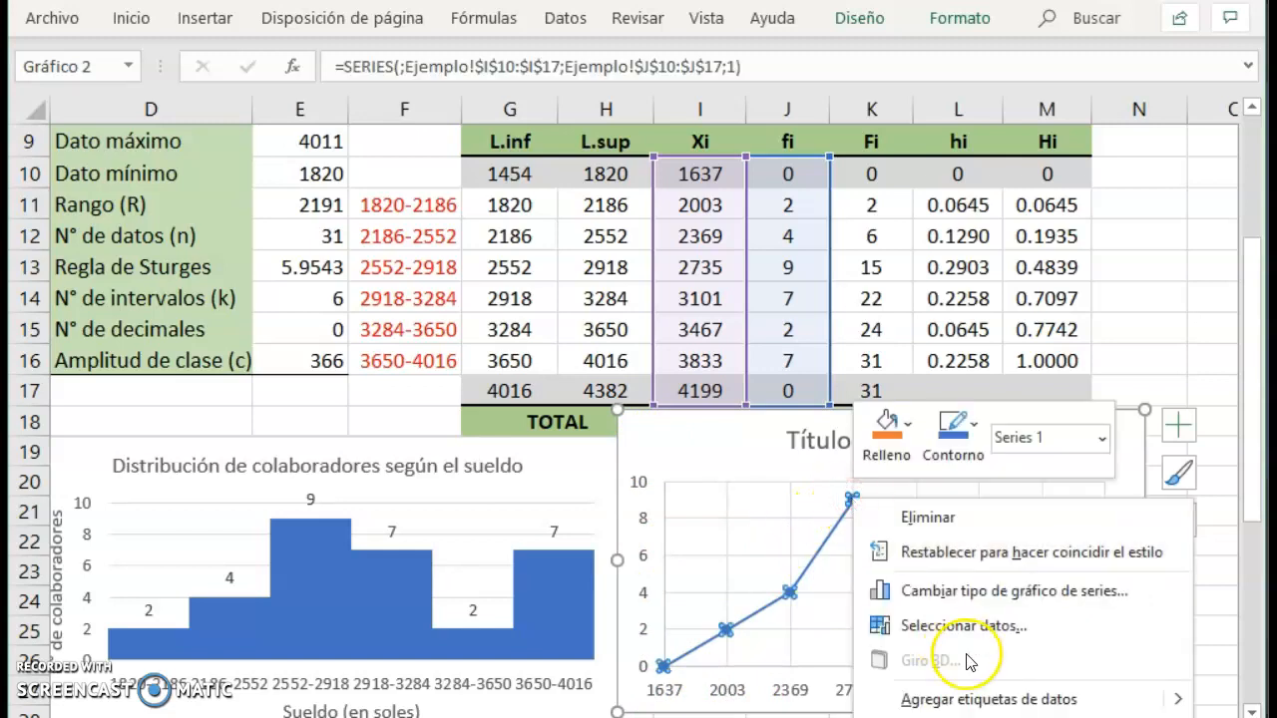
click(992, 695)
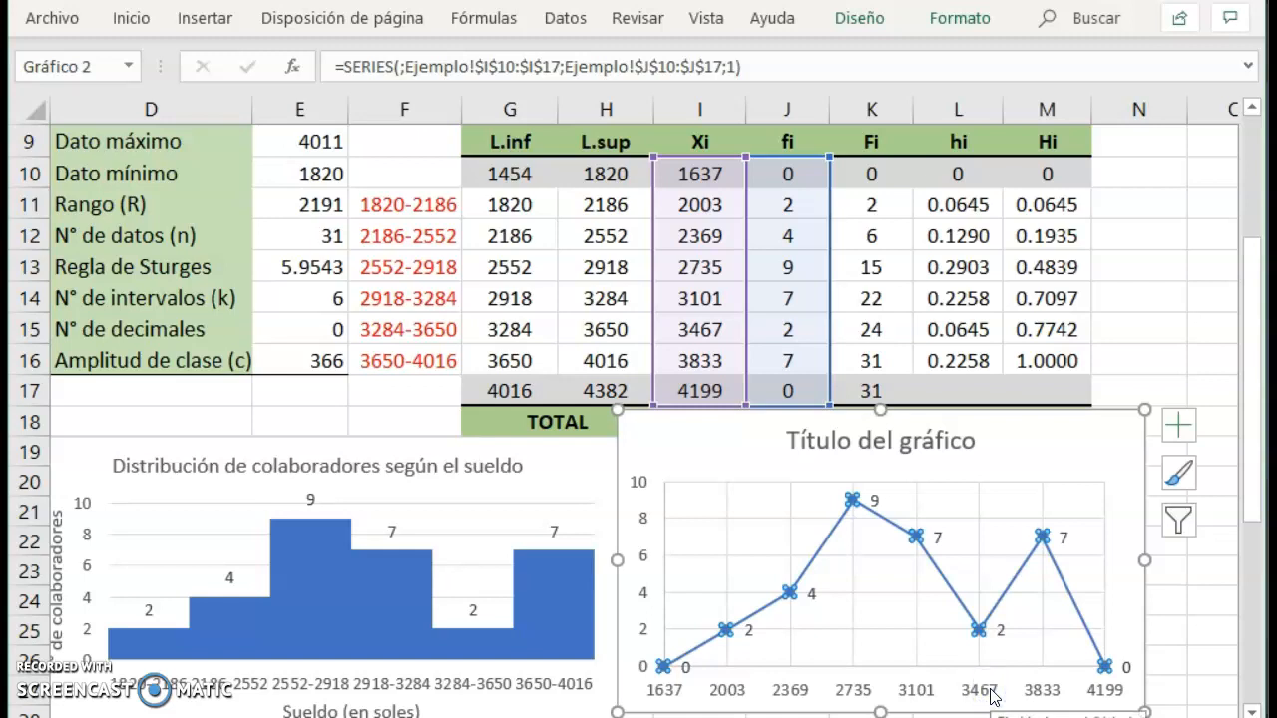
Place the line chart's data labels above the points (Encima) and close the label formatting.
click(874, 500)
right_click(874, 502)
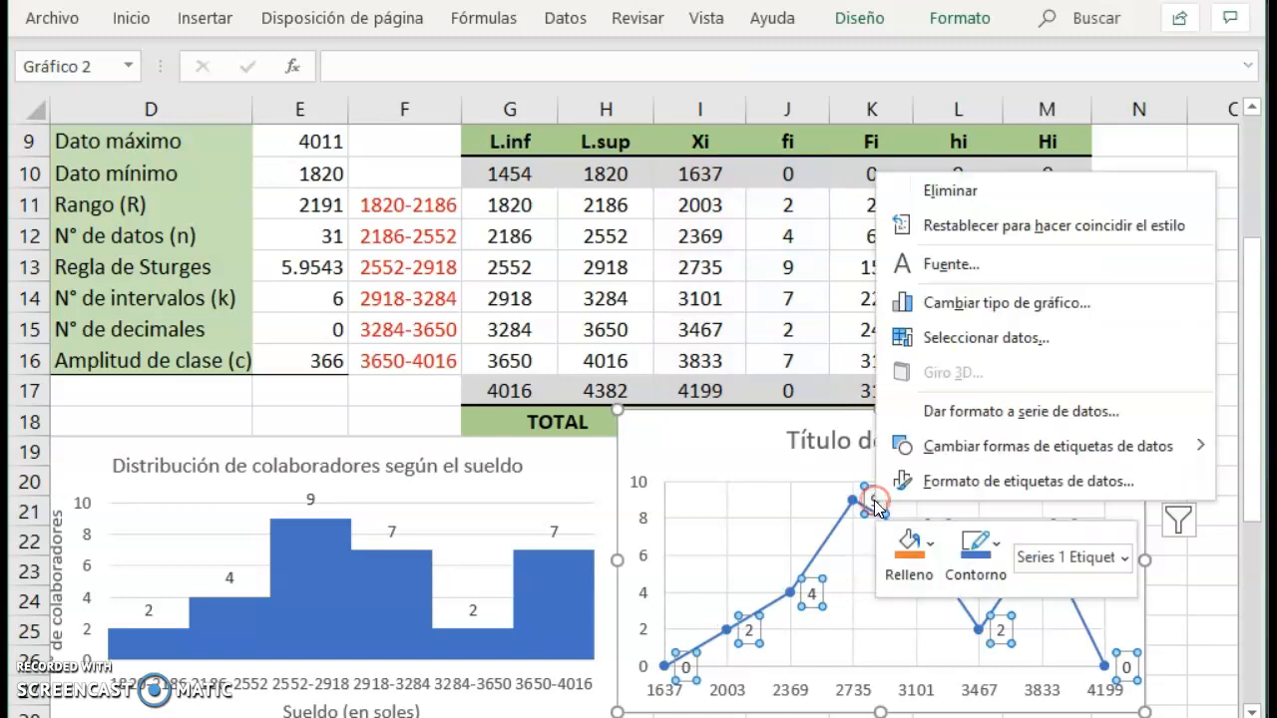
click(963, 482)
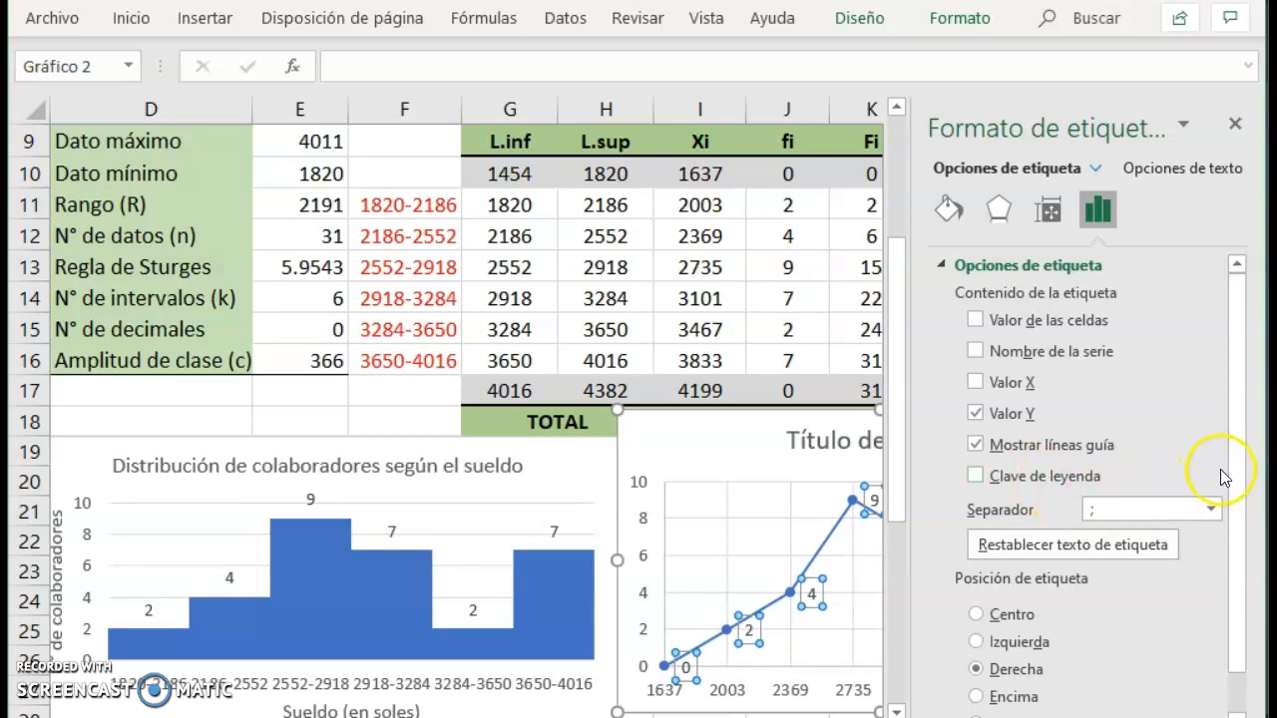
scroll(1234, 475, down, 1)
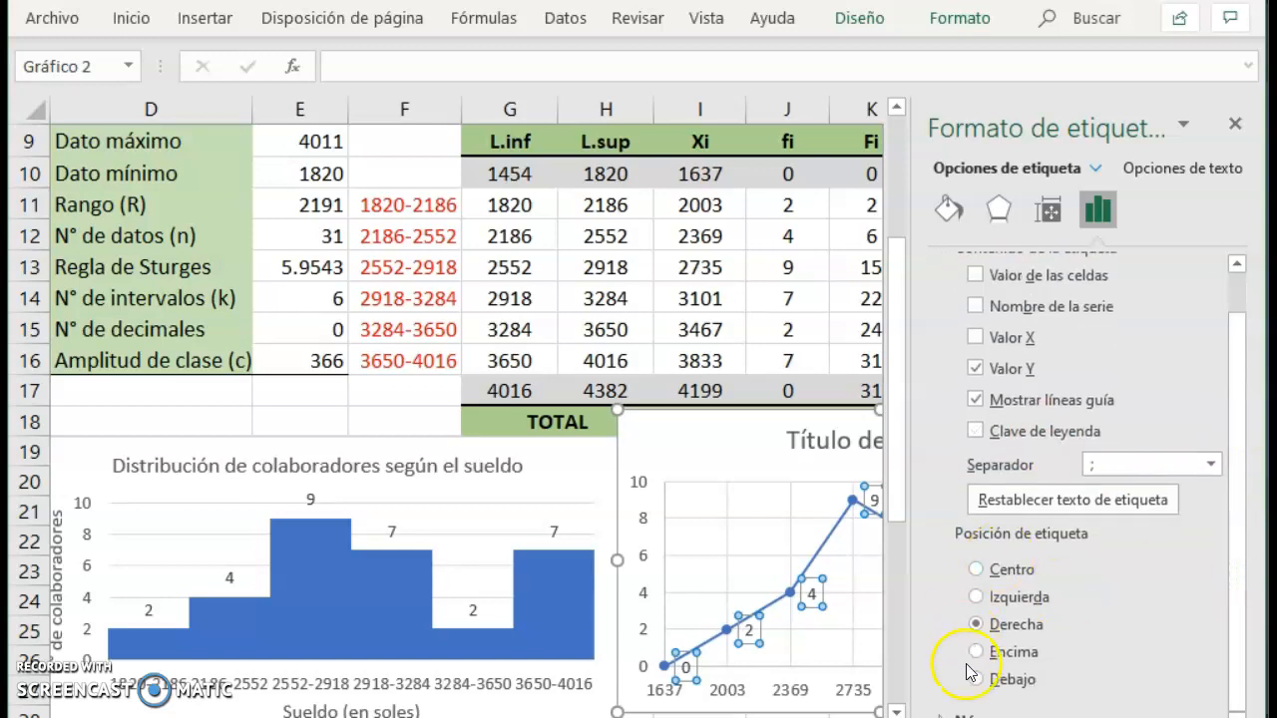
click(1014, 653)
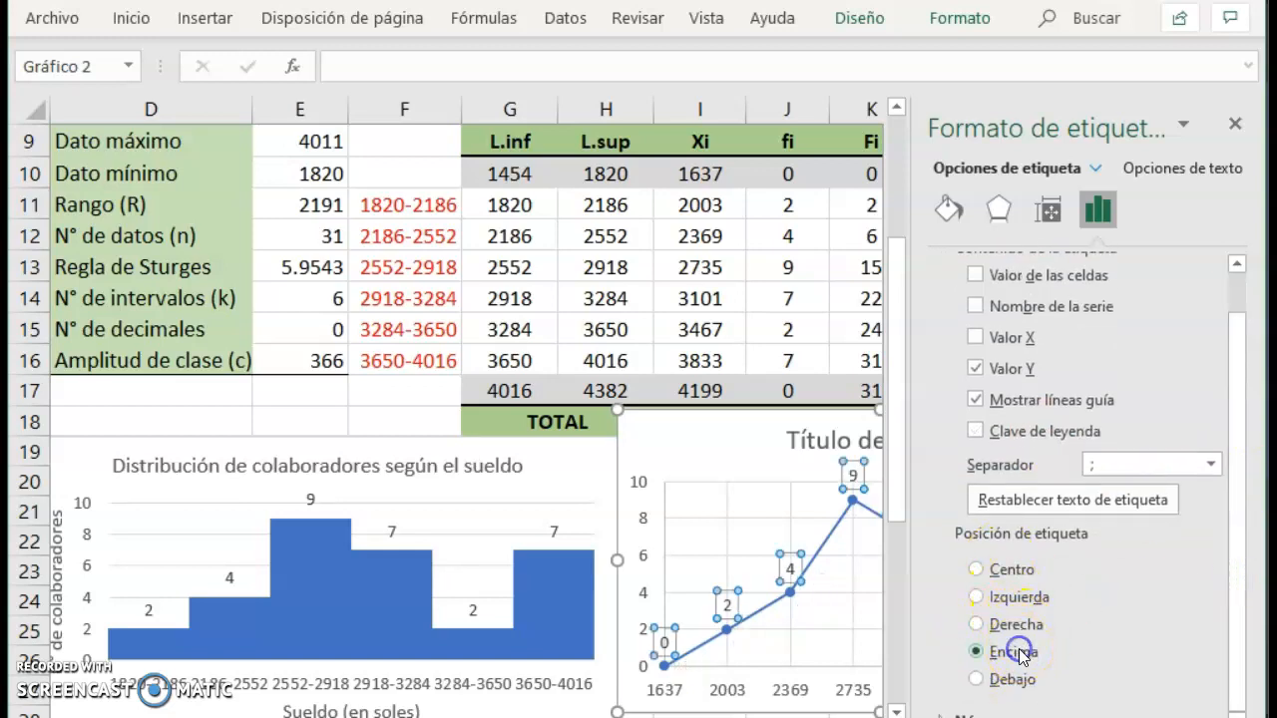
click(1235, 127)
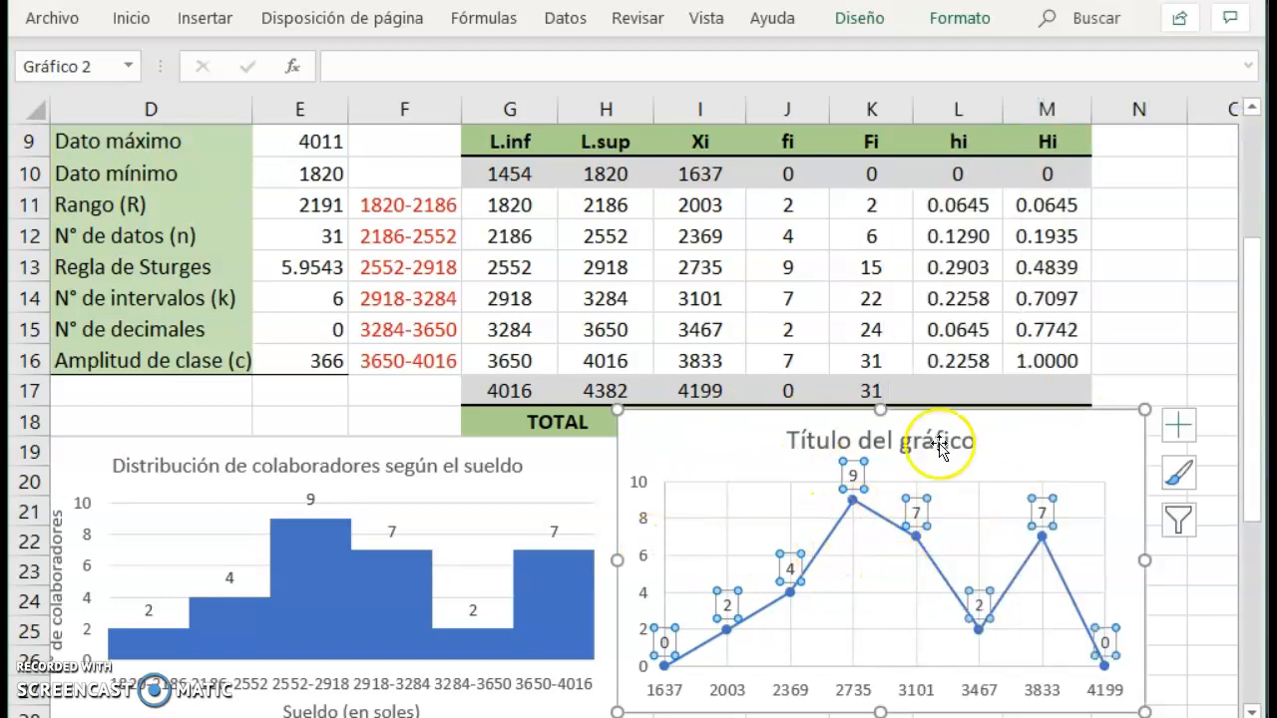
Add axis titles to the line chart and set the vertical axis title to "N° de colaboradores".
click(1179, 429)
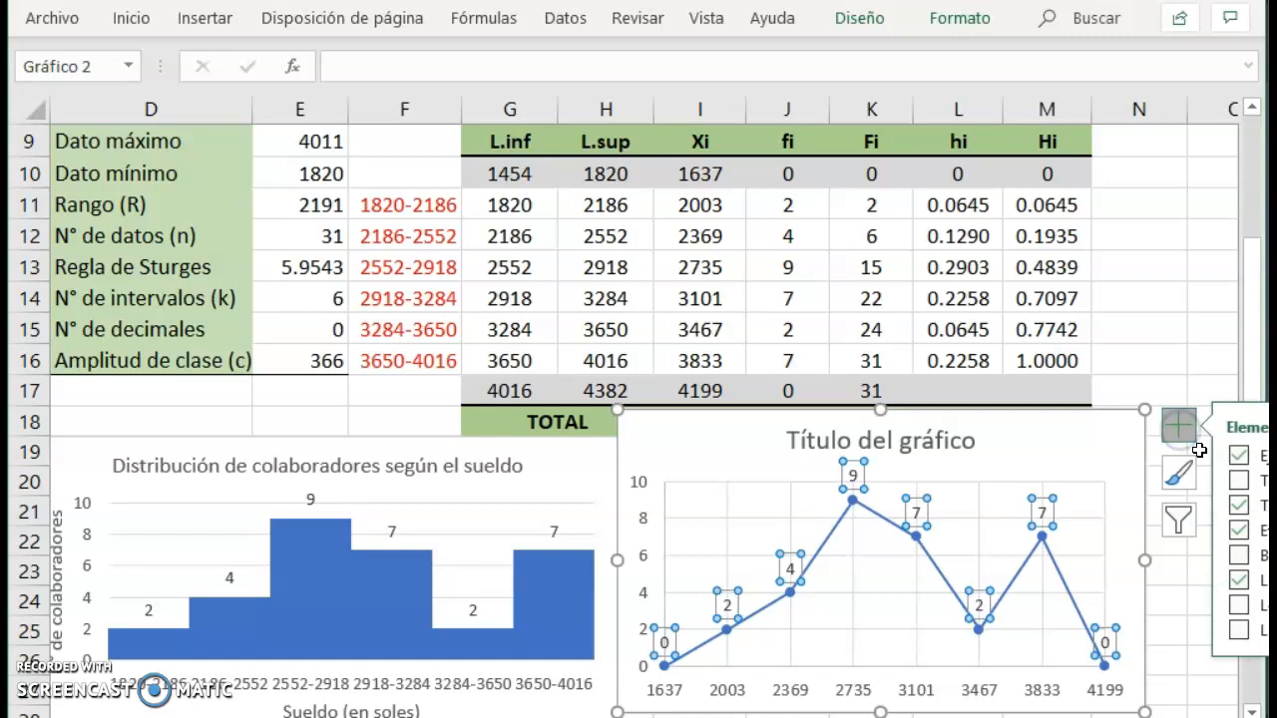
click(1247, 480)
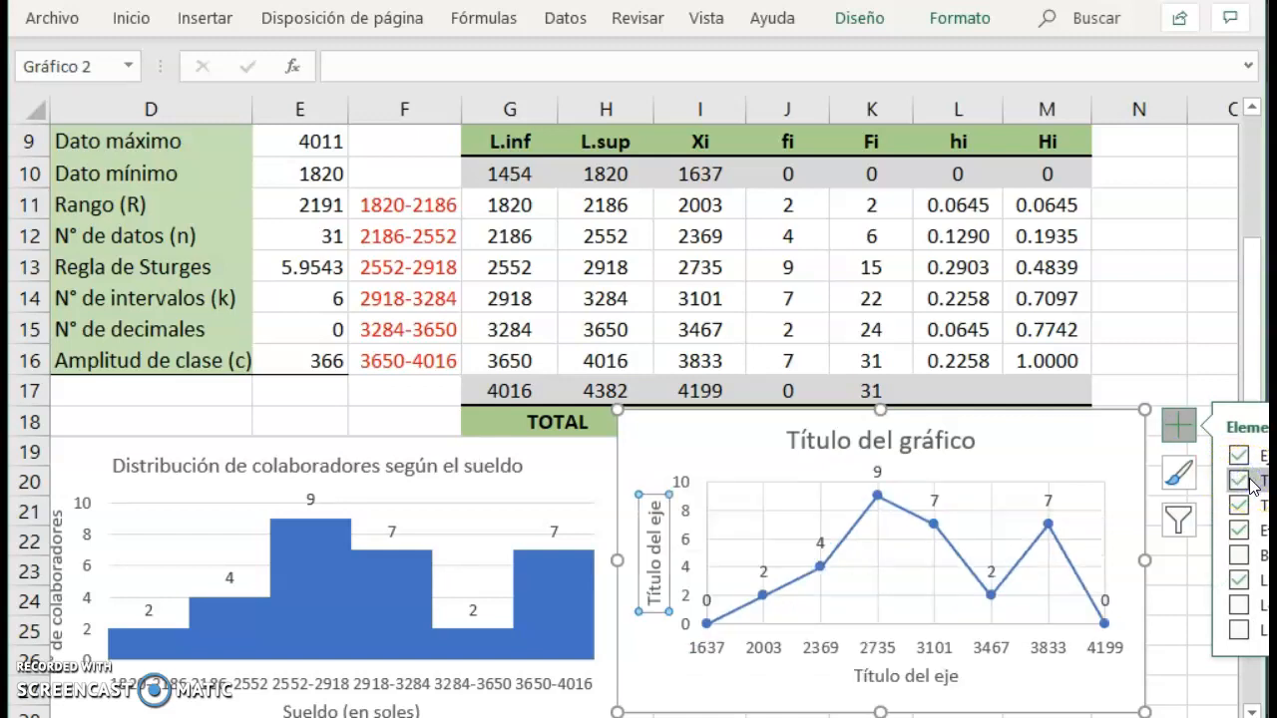
drag(644, 507, 655, 596)
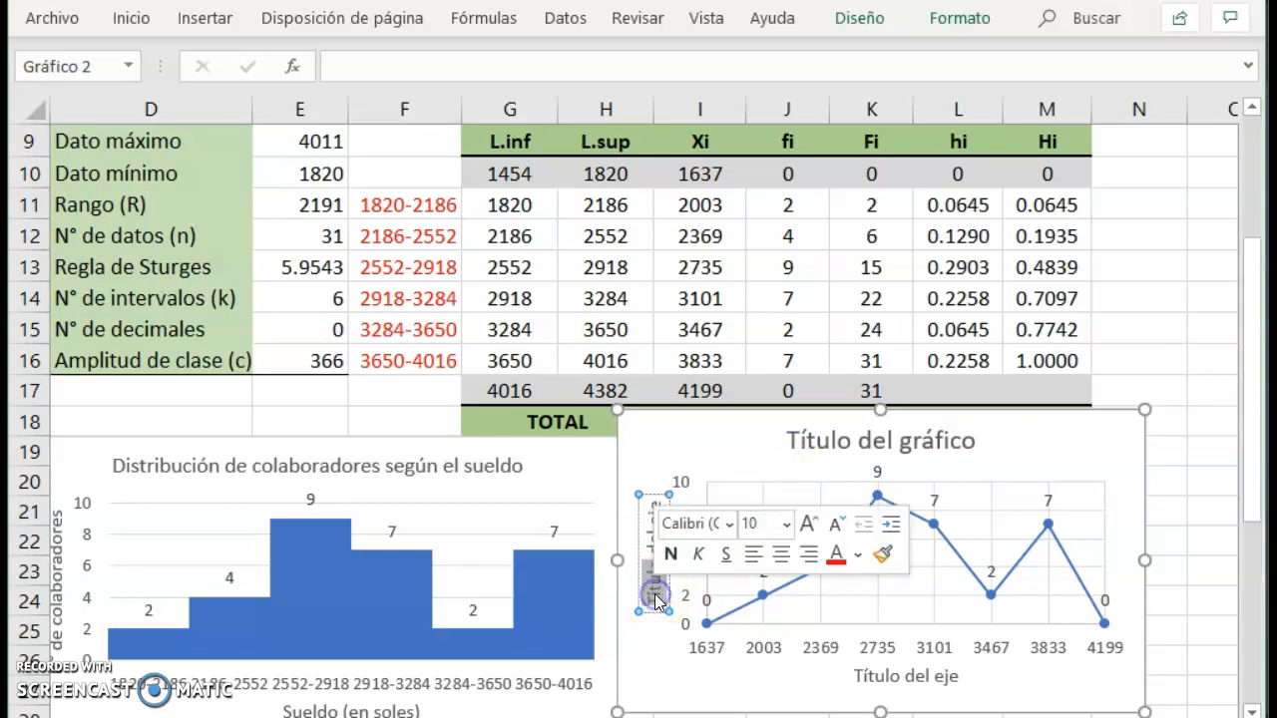
click(656, 595)
key(ctrl+a)
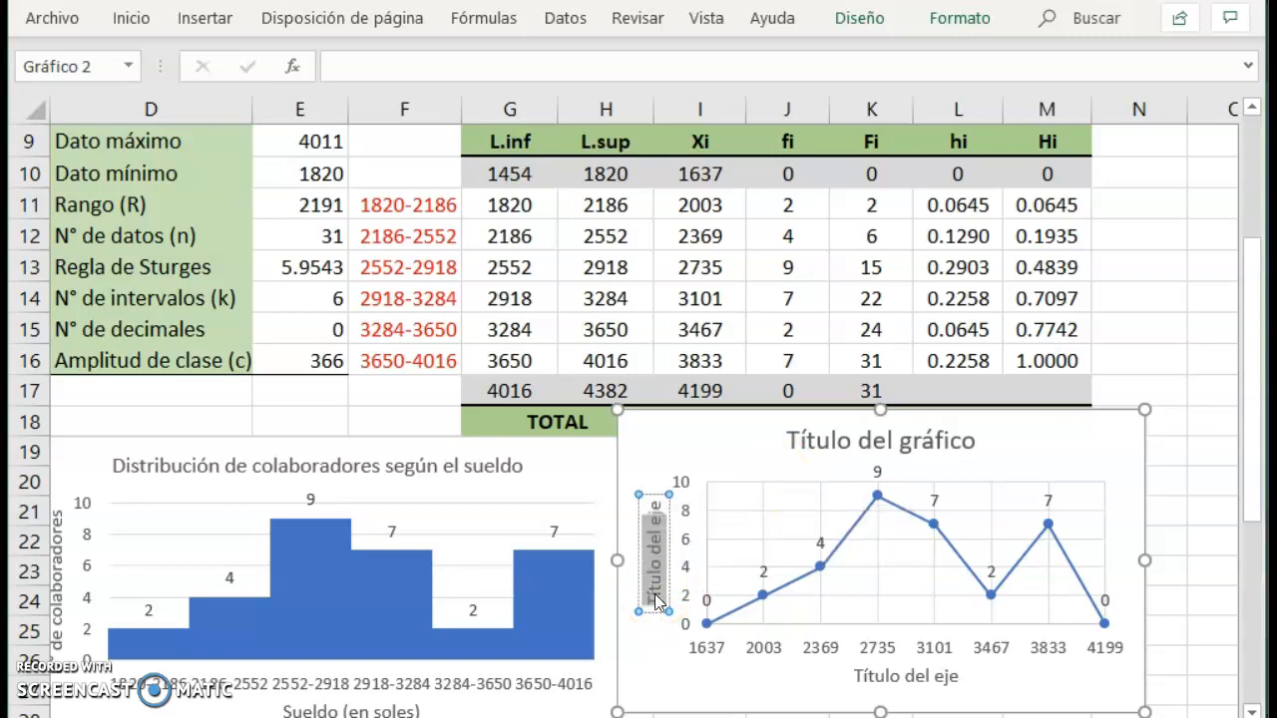
text(N°)
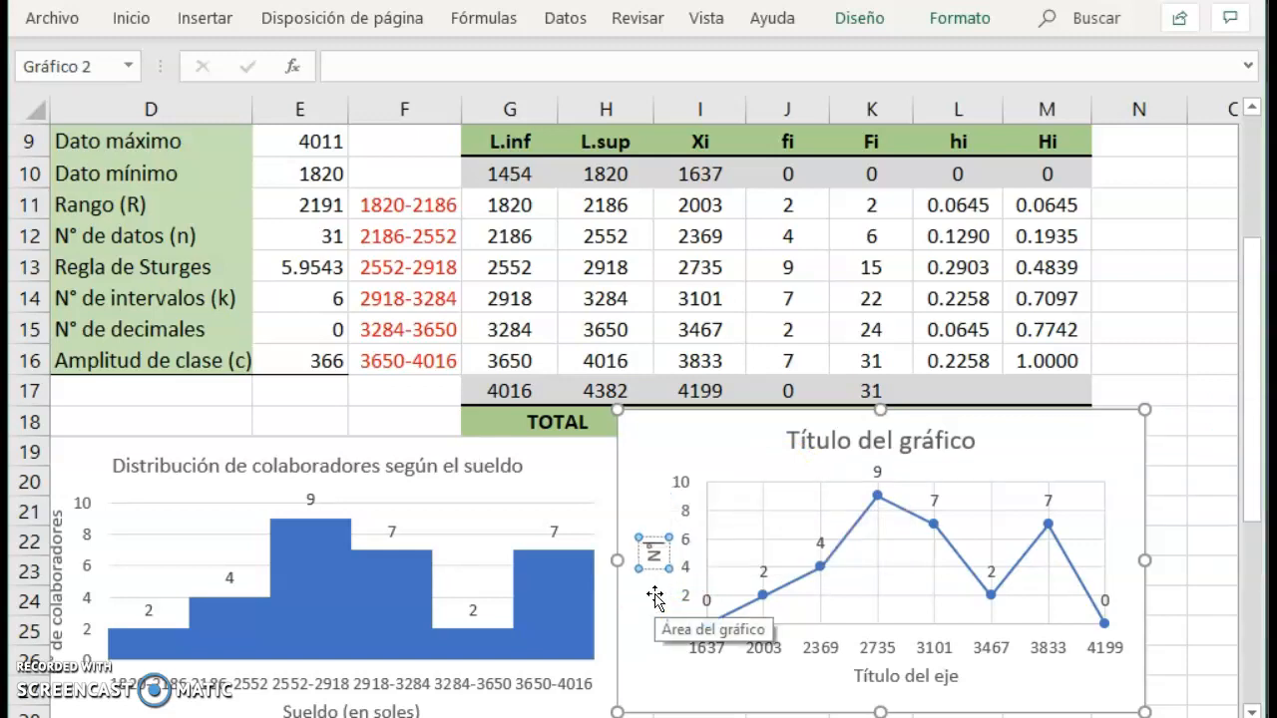
text( de colaboradores)
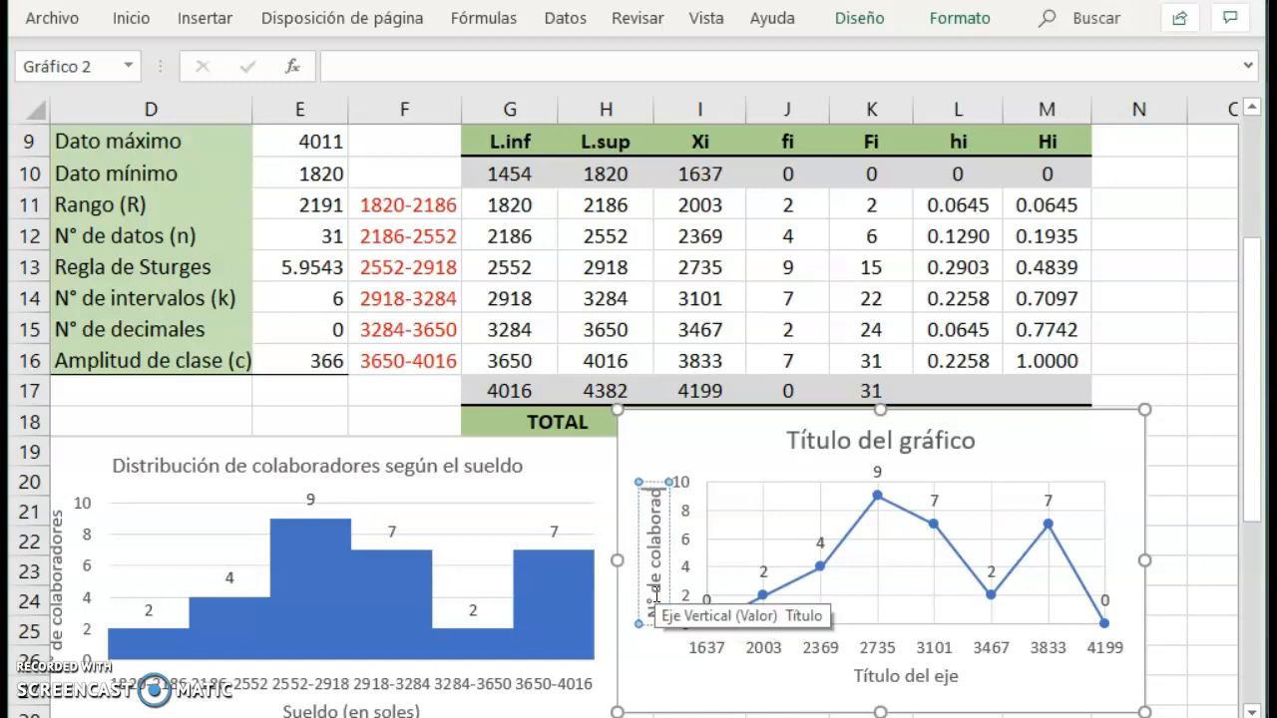
Set the line chart's horizontal axis title to "Sueldo (en soles)".
double_click(894, 675)
click(891, 688)
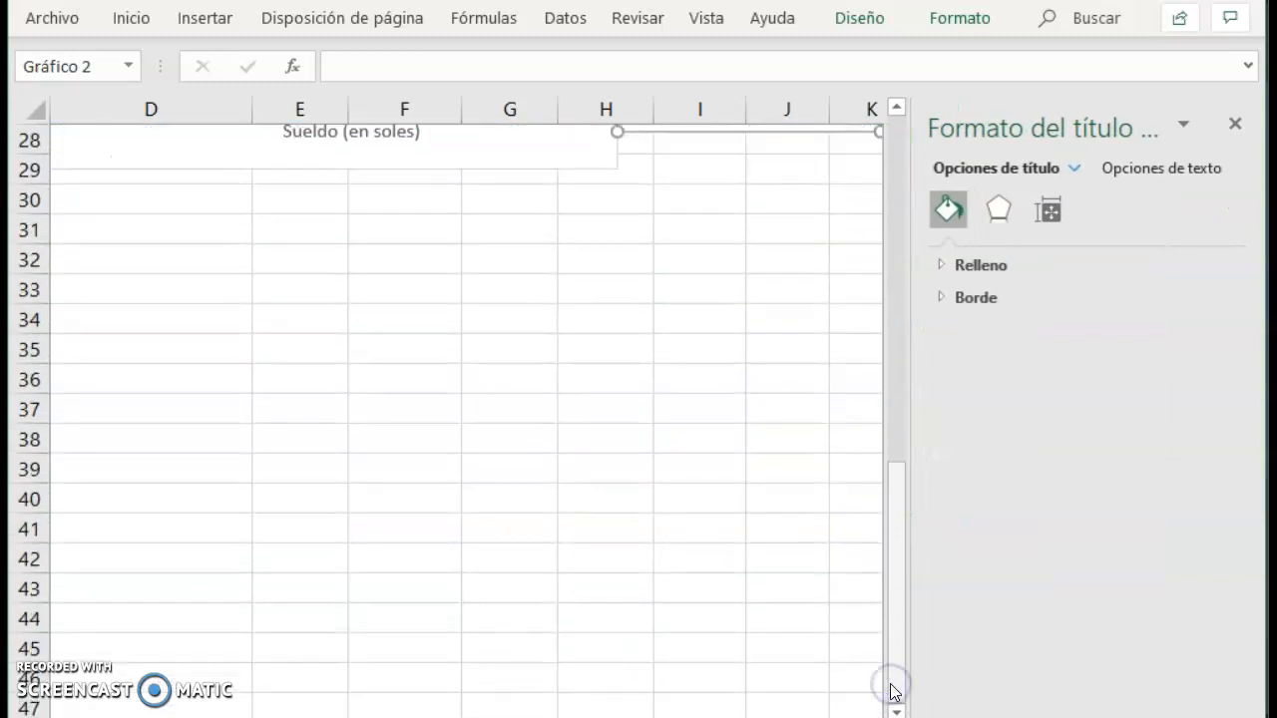
click(905, 345)
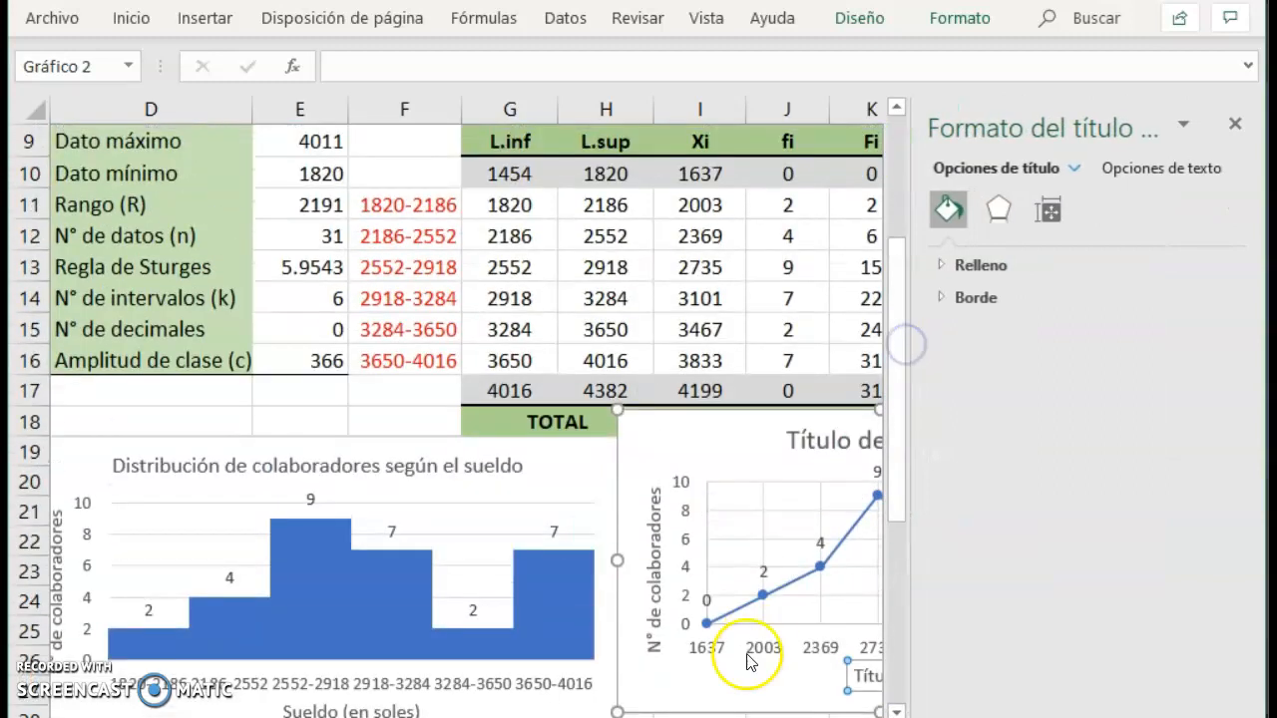
click(1246, 124)
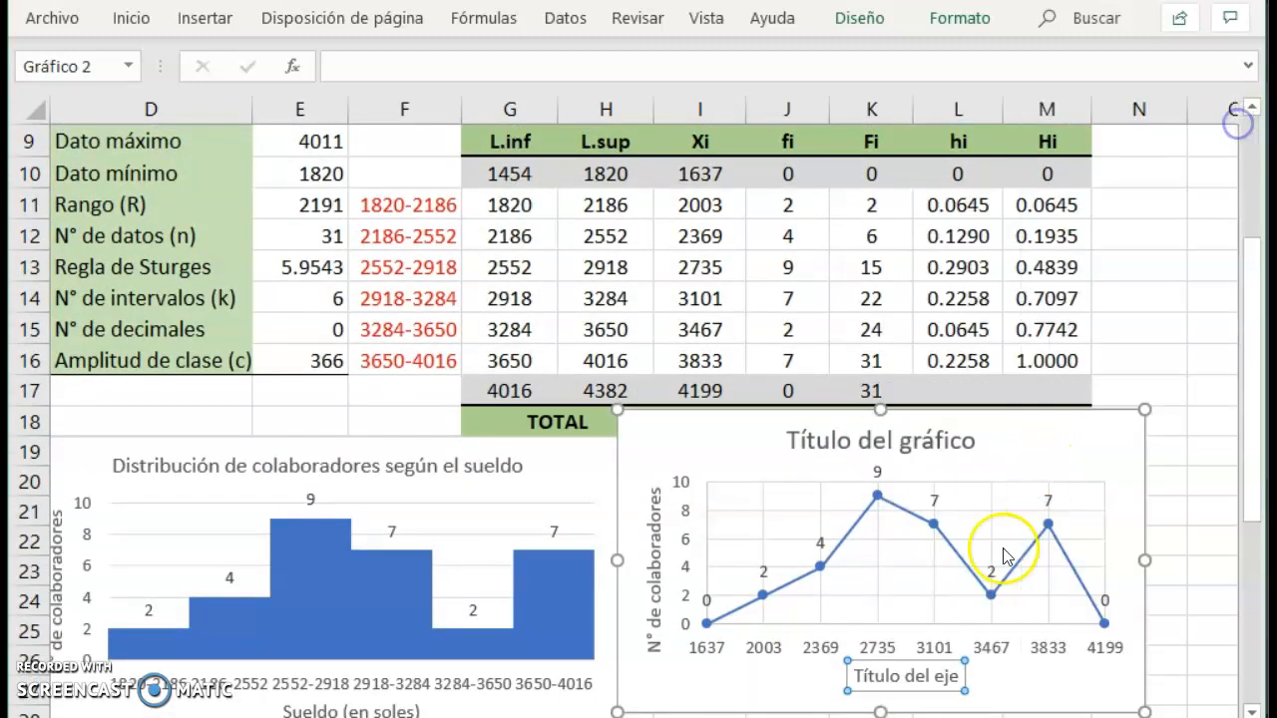
click(880, 682)
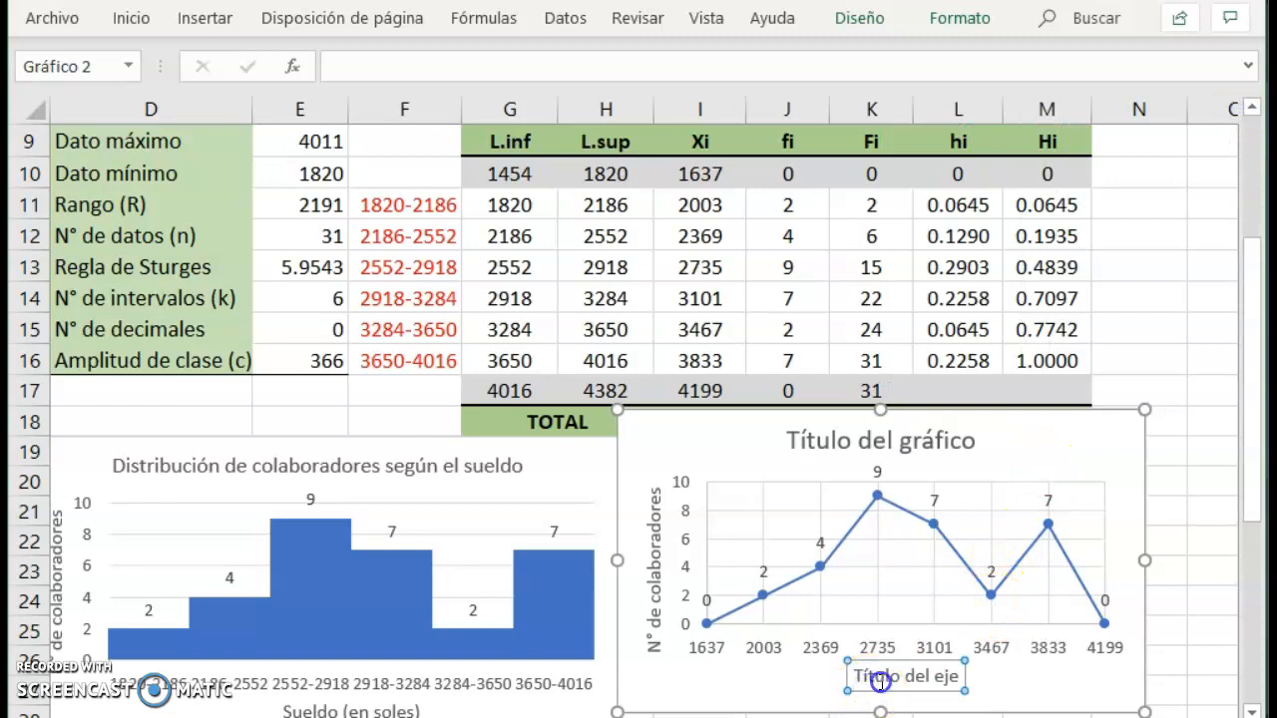
triple_click(881, 682)
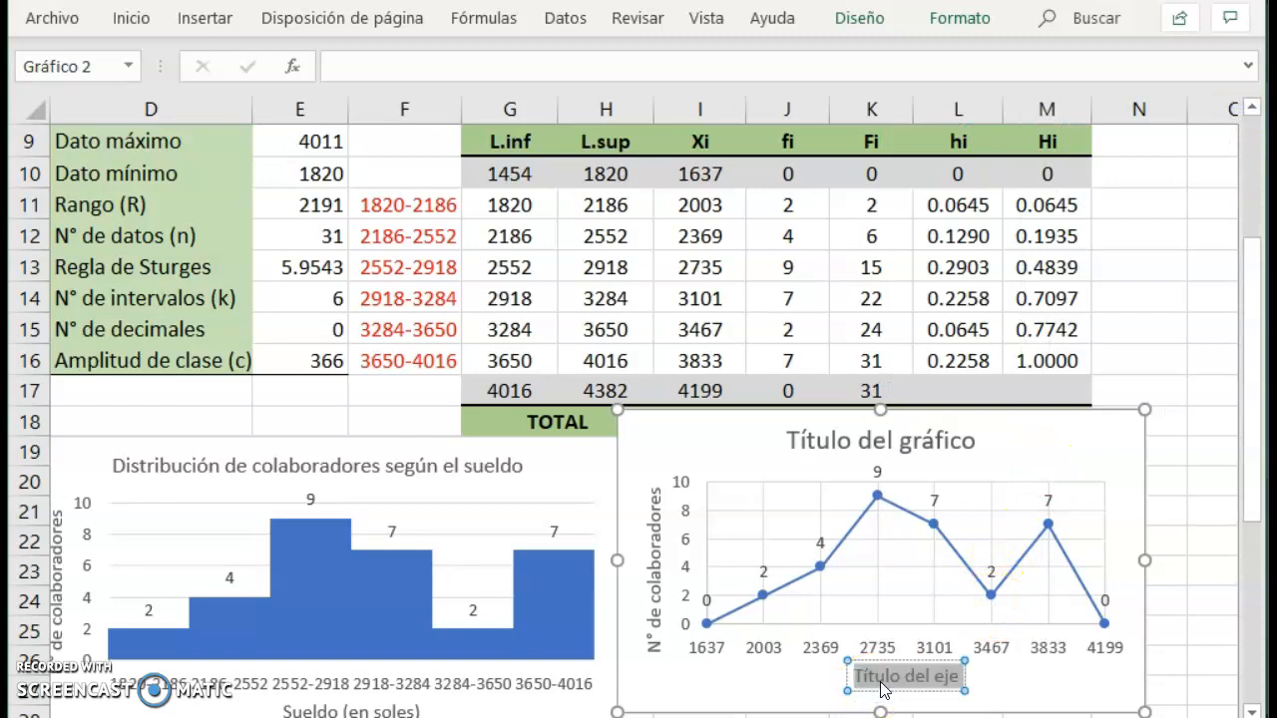
text(Sueldo (e)
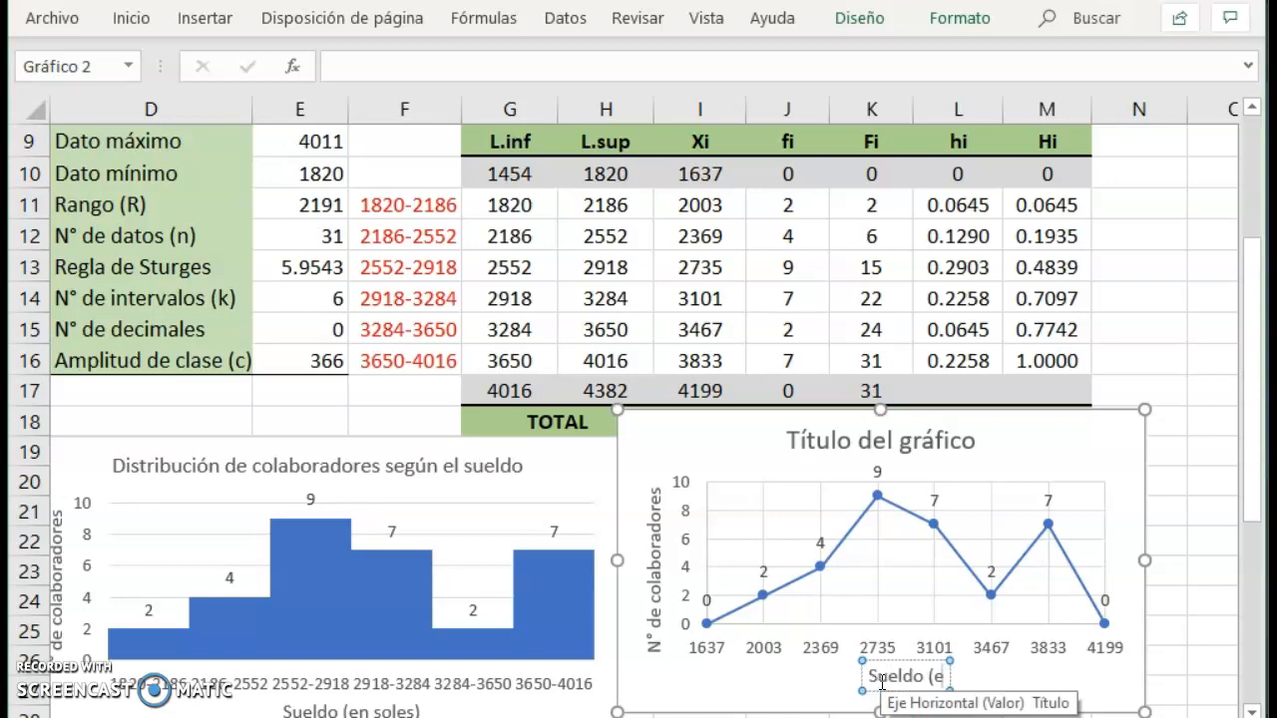
text(n soles))
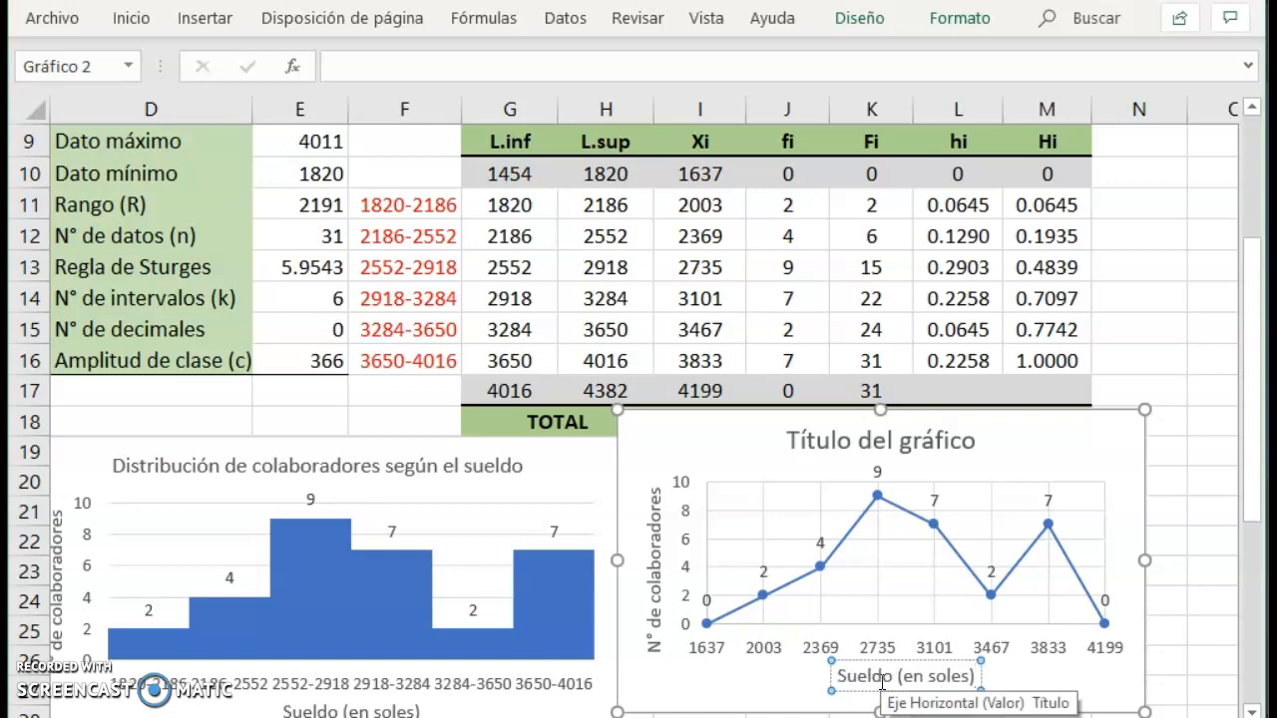
Make the line chart slightly smaller and move it directly above the histogram, leaving the table from L.sup onwards uncovered.
click(804, 423)
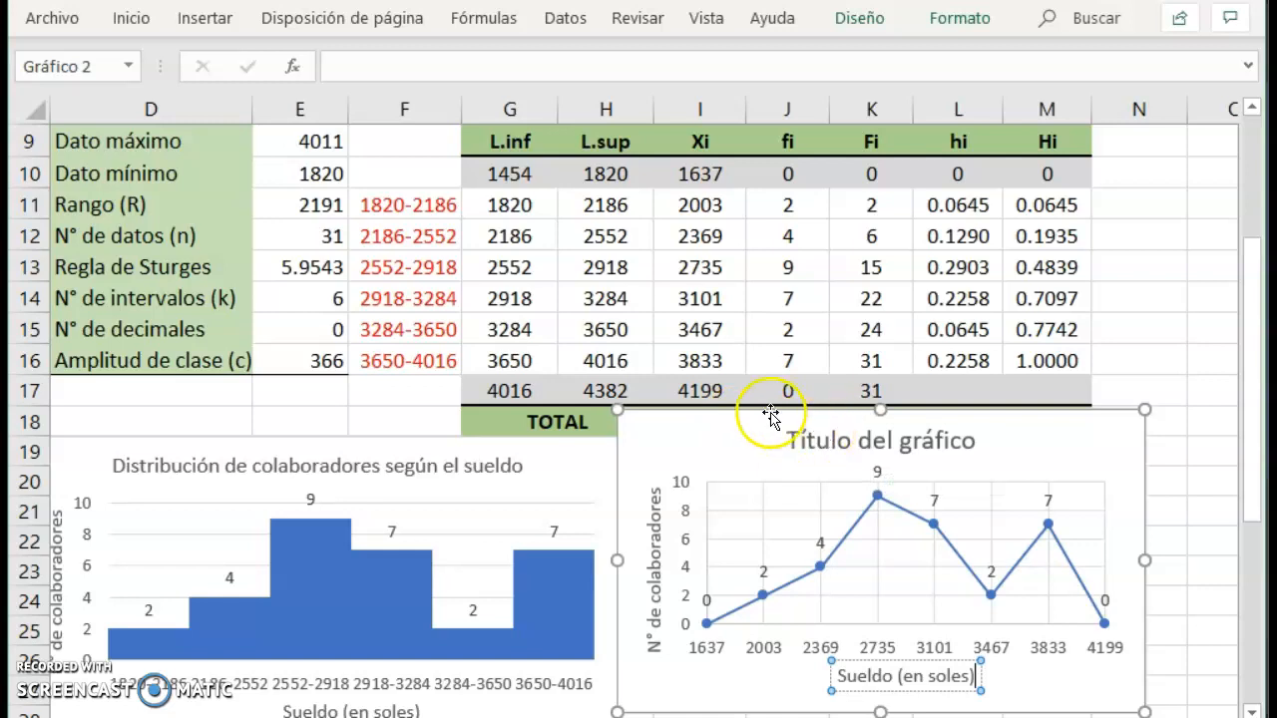
drag(638, 408, 680, 450)
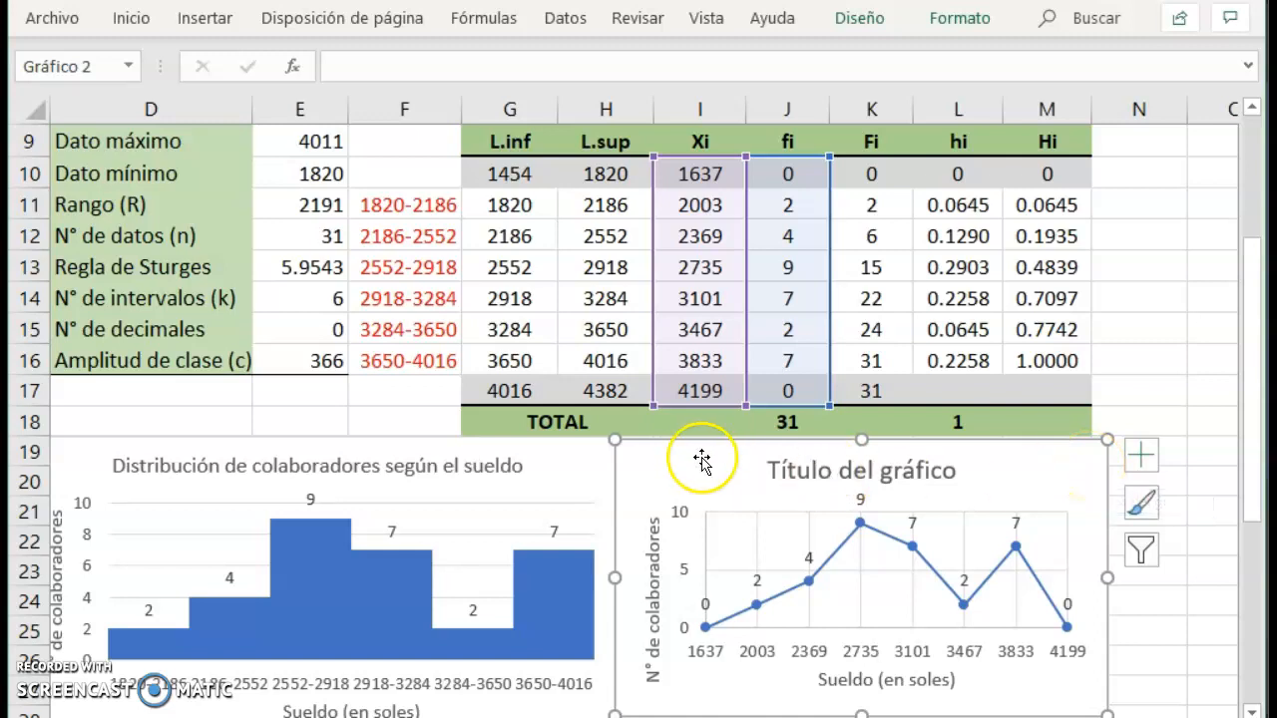
drag(690, 455, 131, 146)
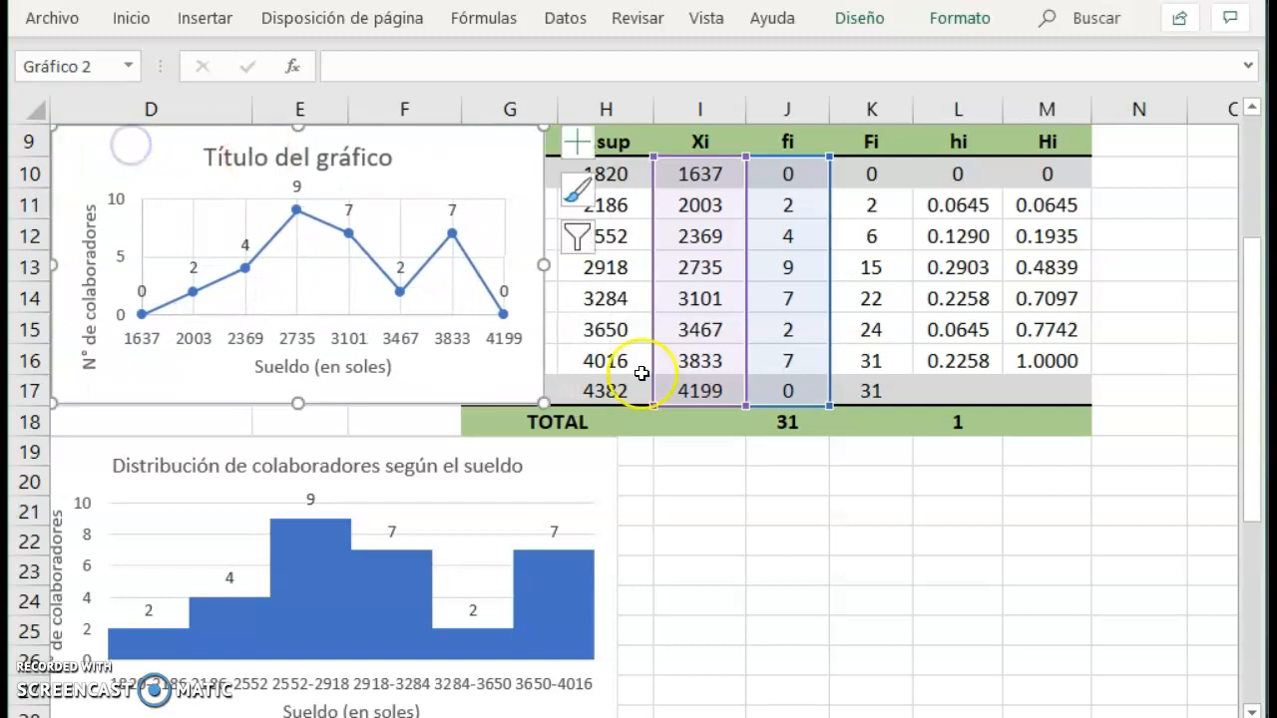
click(714, 487)
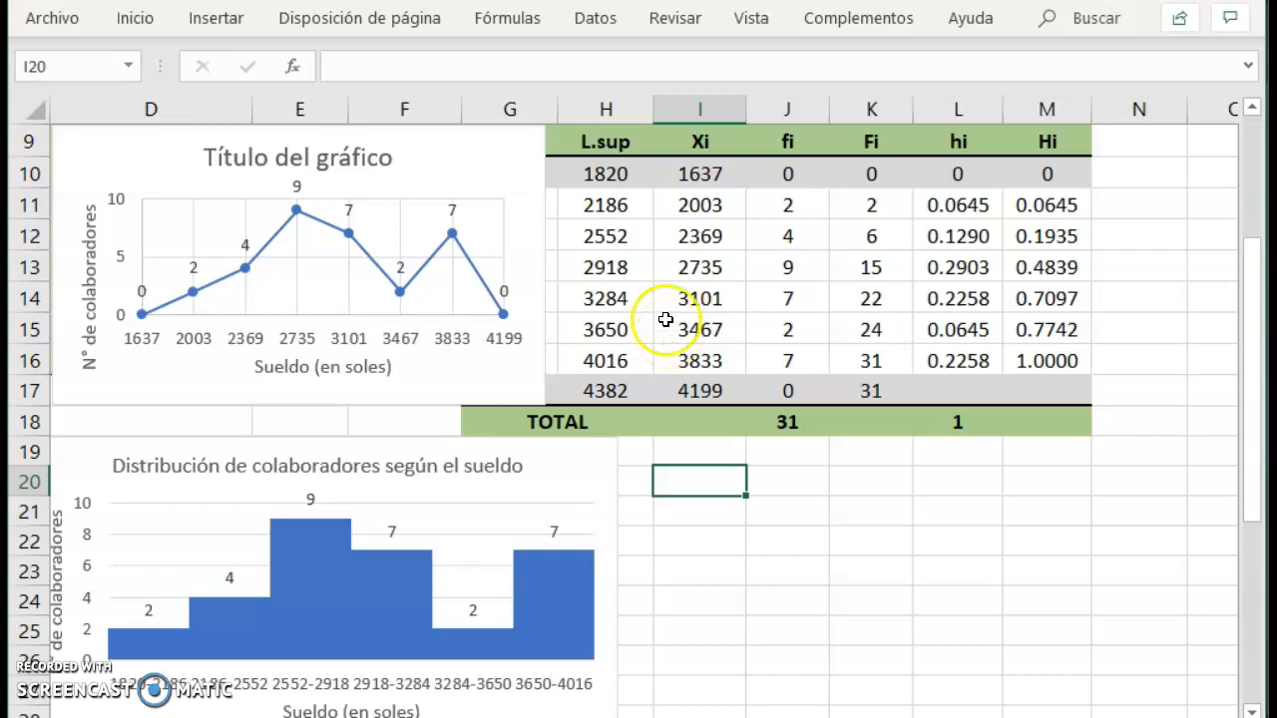
Insert a scatter chart with straight lines and markers from the L.sup values H10:H16 and the Fi values K10:K16.
click(640, 178)
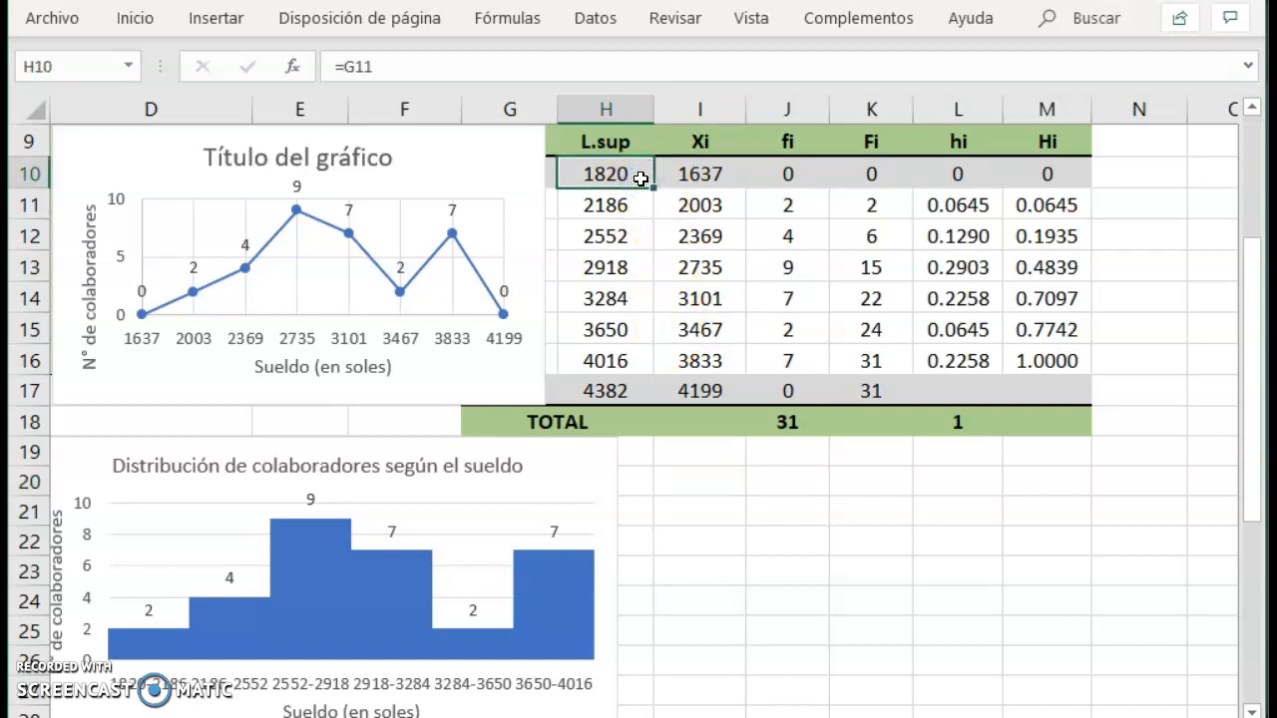
key(shift+Down)
key(shift+Down)
key(shift+Down)
key(shift+Down)
key(shift+Down)
key(shift+Down)
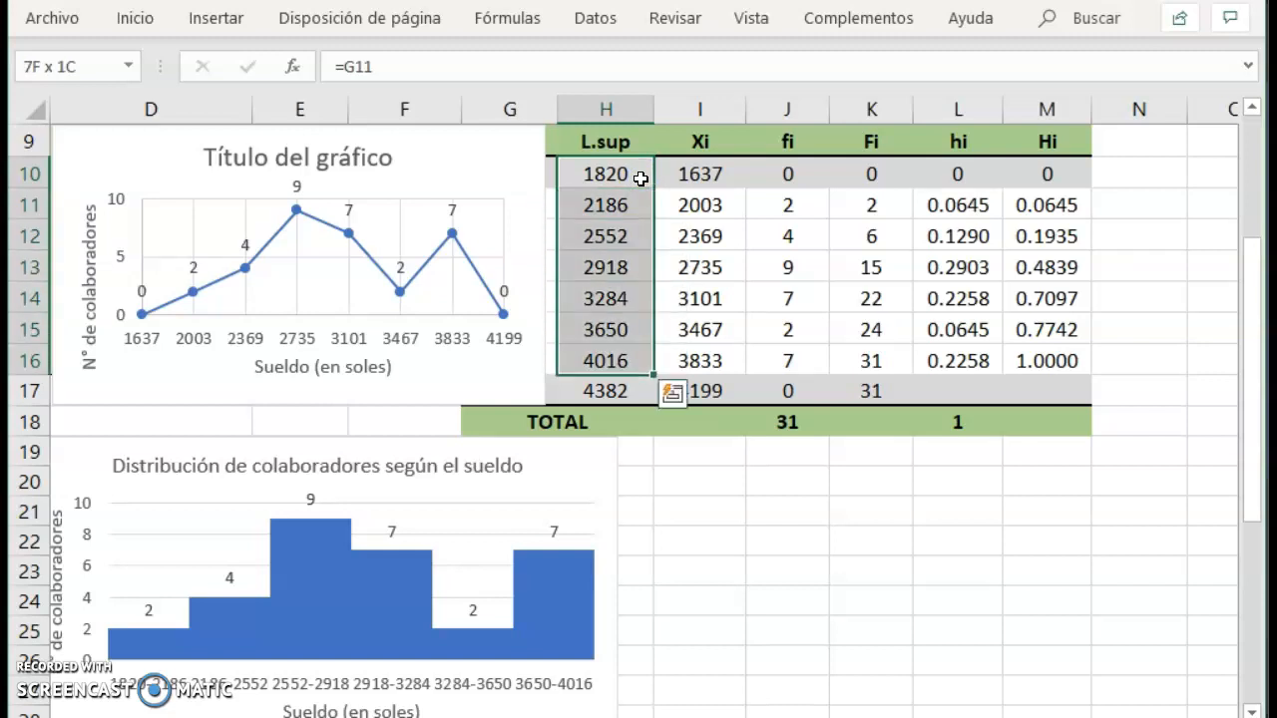
key(shift+Down)
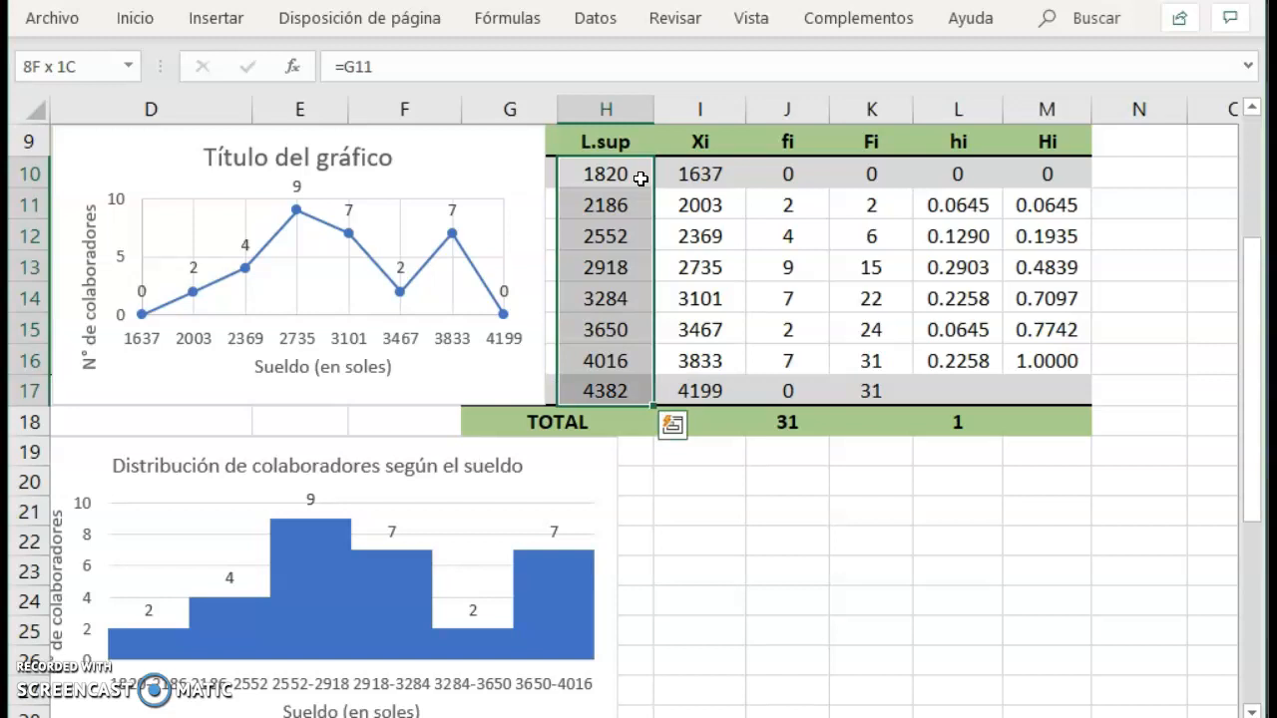
key(shift+Up)
key(shift+Down)
key(shift+Up)
key(shift+Down)
key(shift+Up)
key(shift+Down)
key(shift+Up)
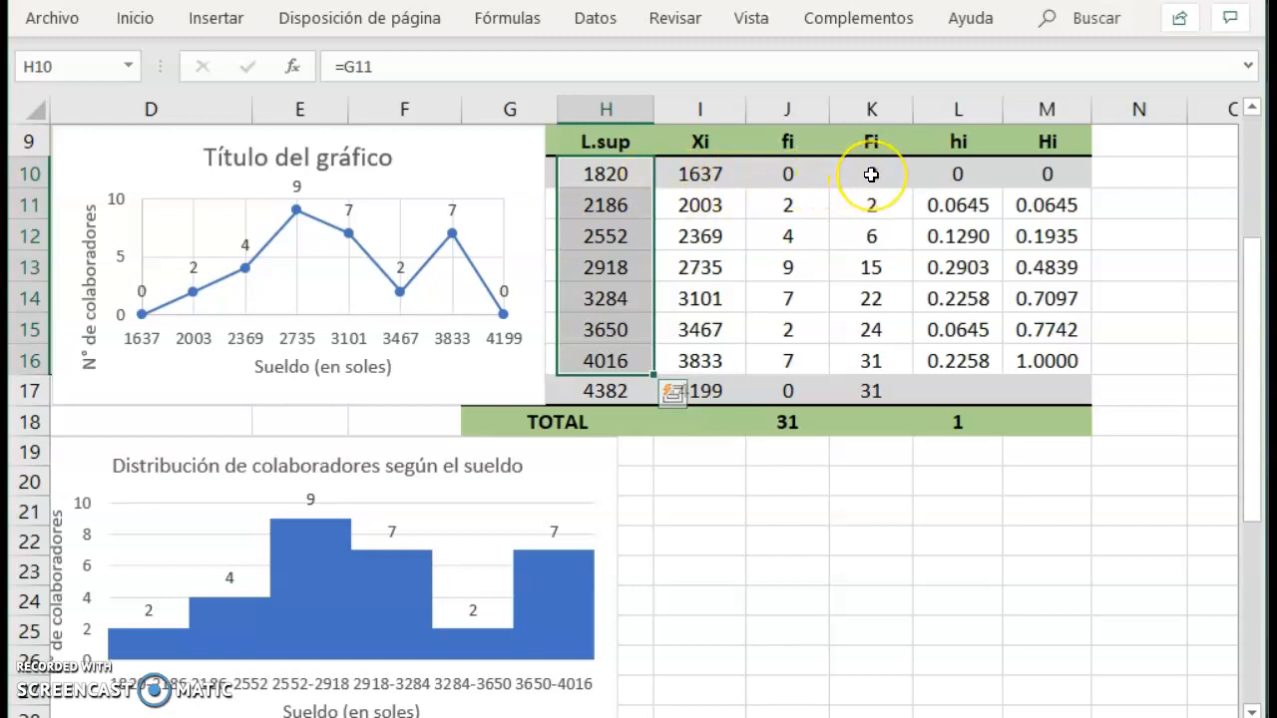
drag(870, 174, 874, 362)
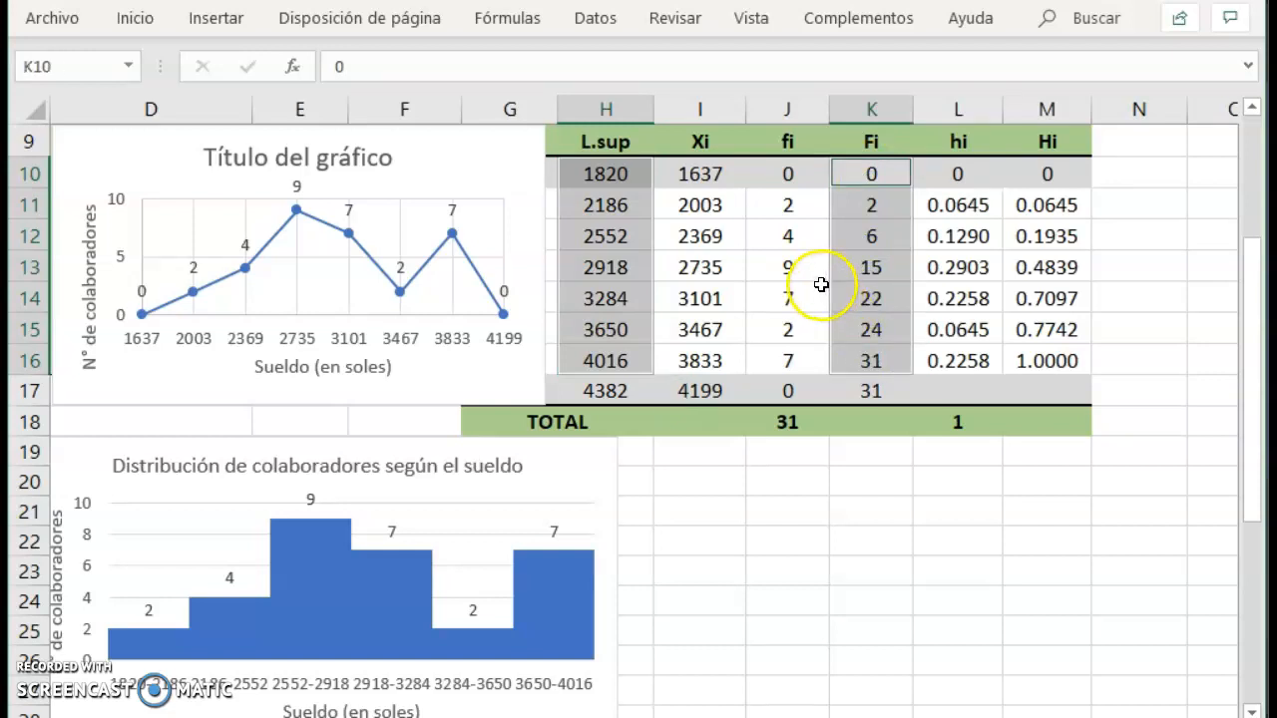
click(219, 20)
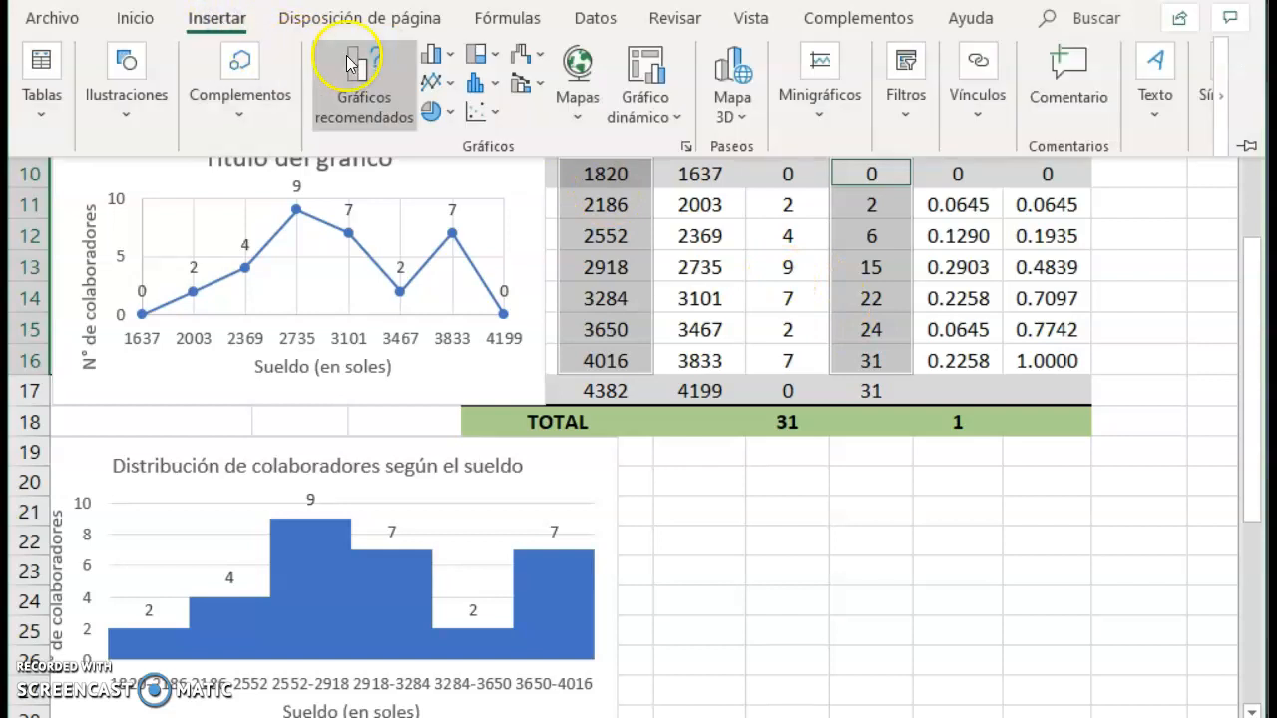
click(482, 115)
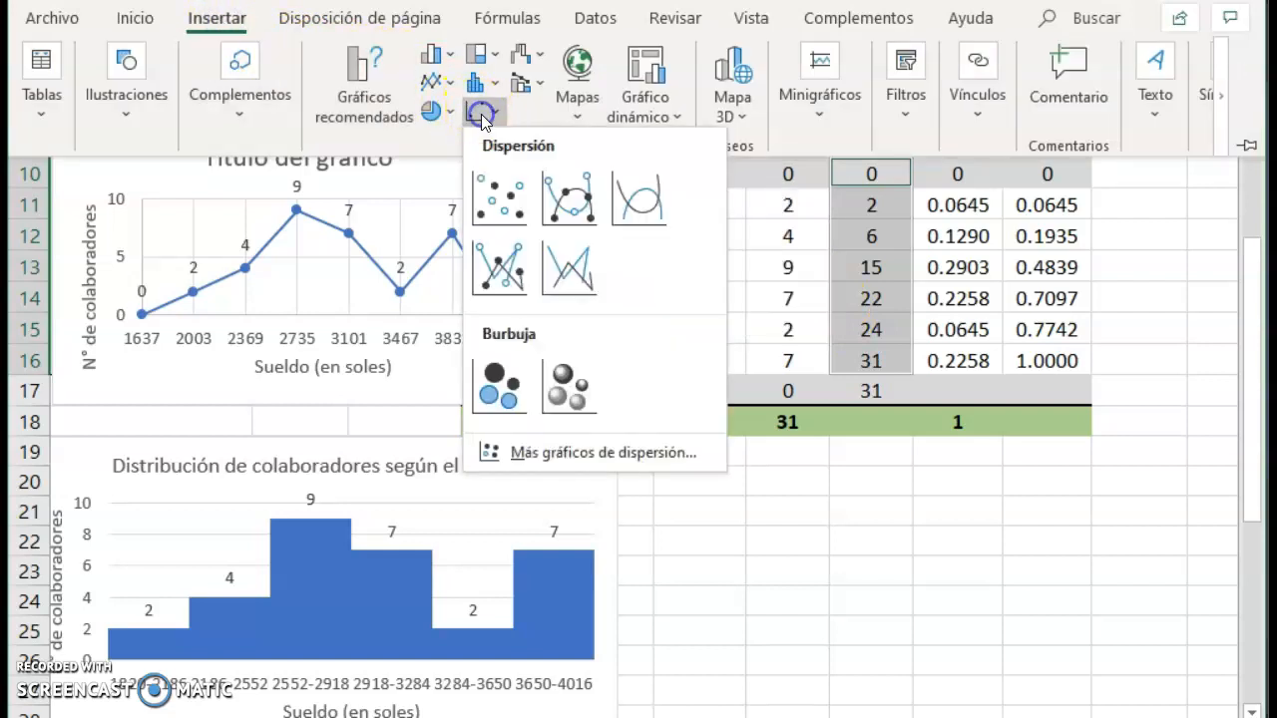
click(502, 282)
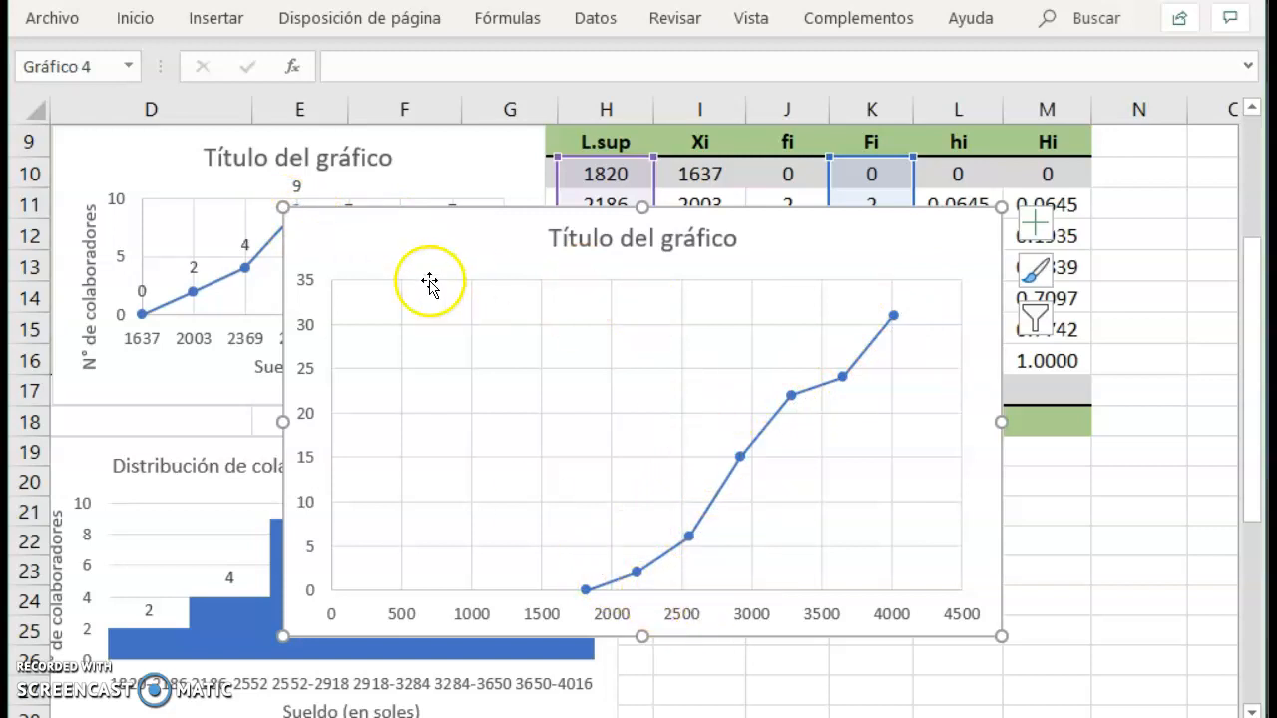
Move the cumulative frequency chart down so the first rows of the L.sup and Fi columns are uncovered.
drag(370, 246, 417, 426)
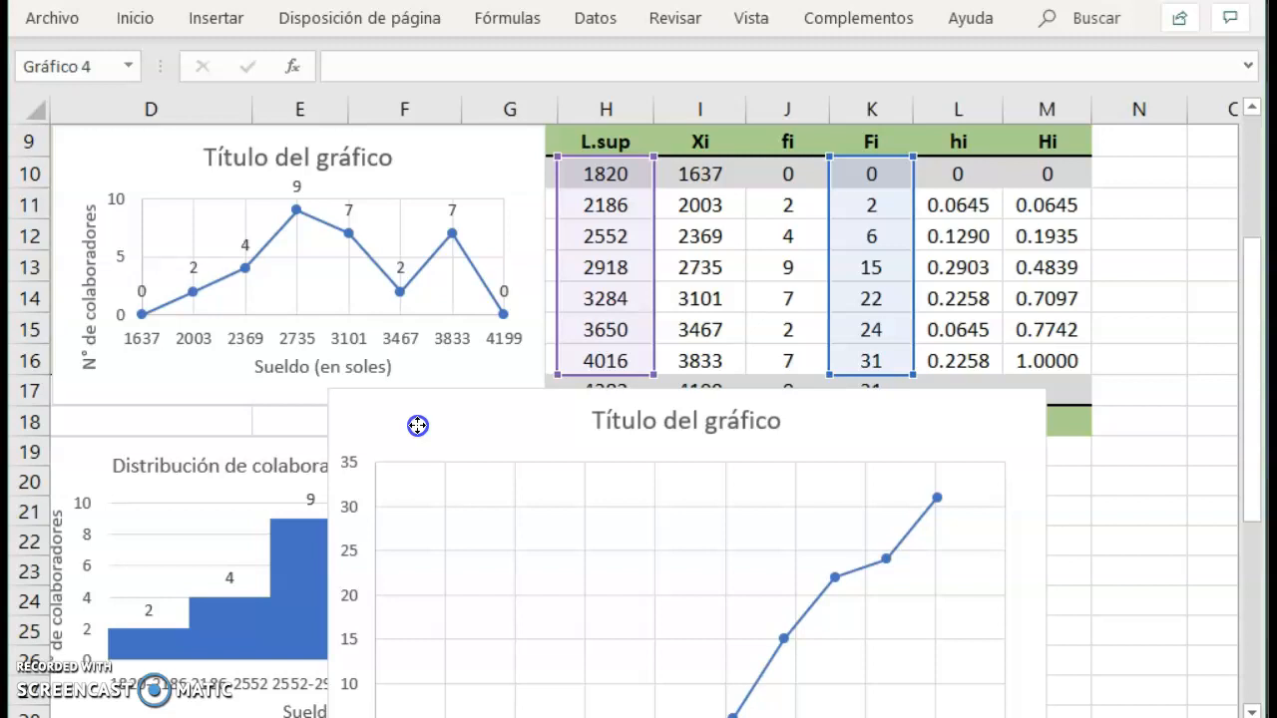
drag(417, 426, 416, 190)
click(655, 563)
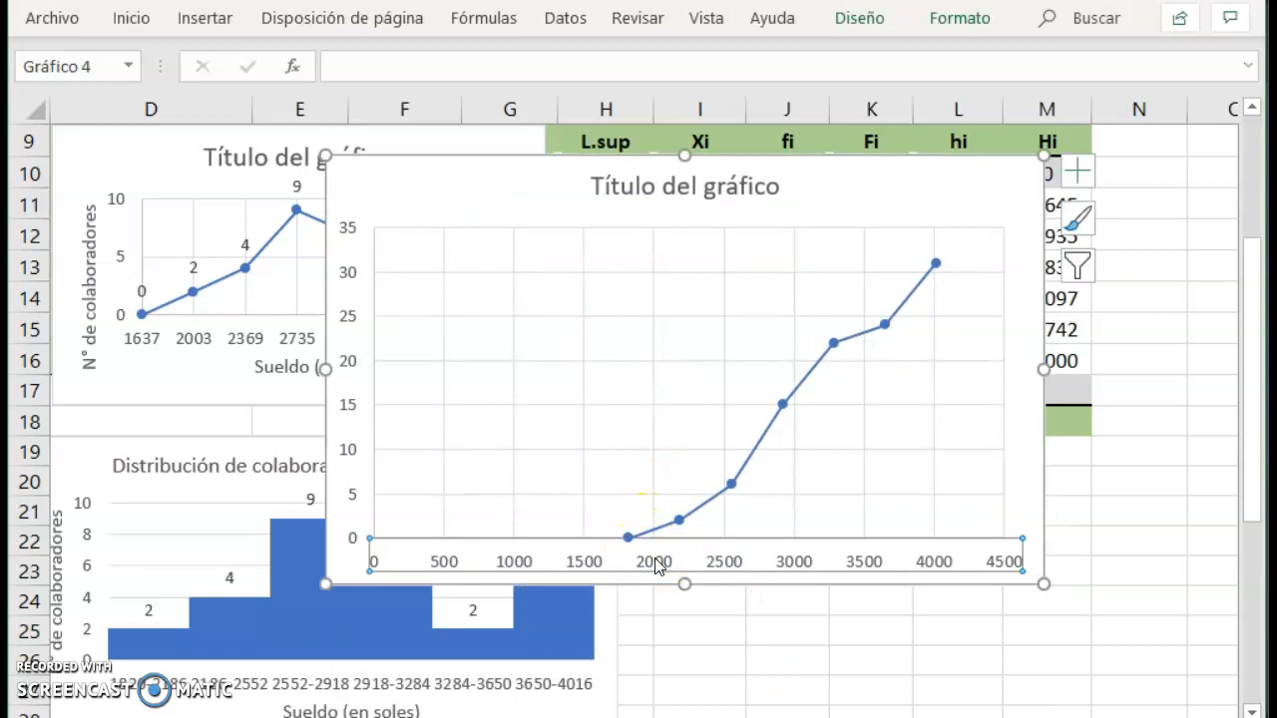
right_click(656, 565)
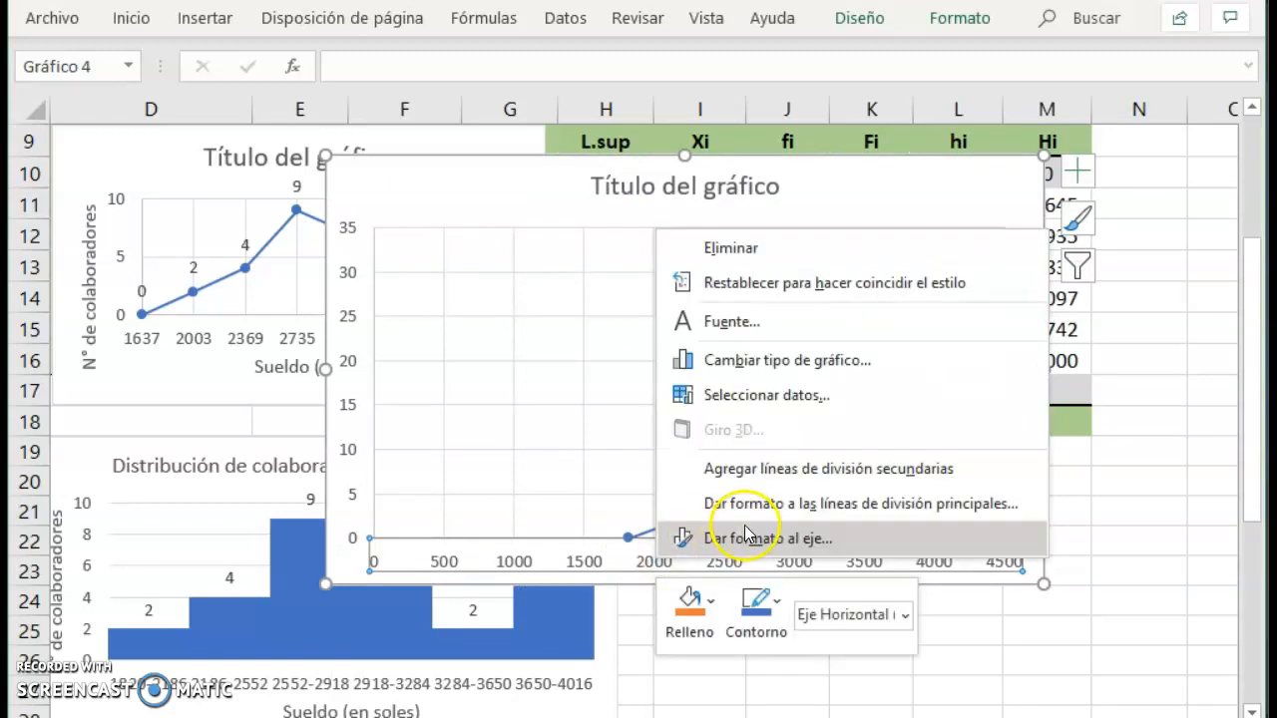
click(745, 541)
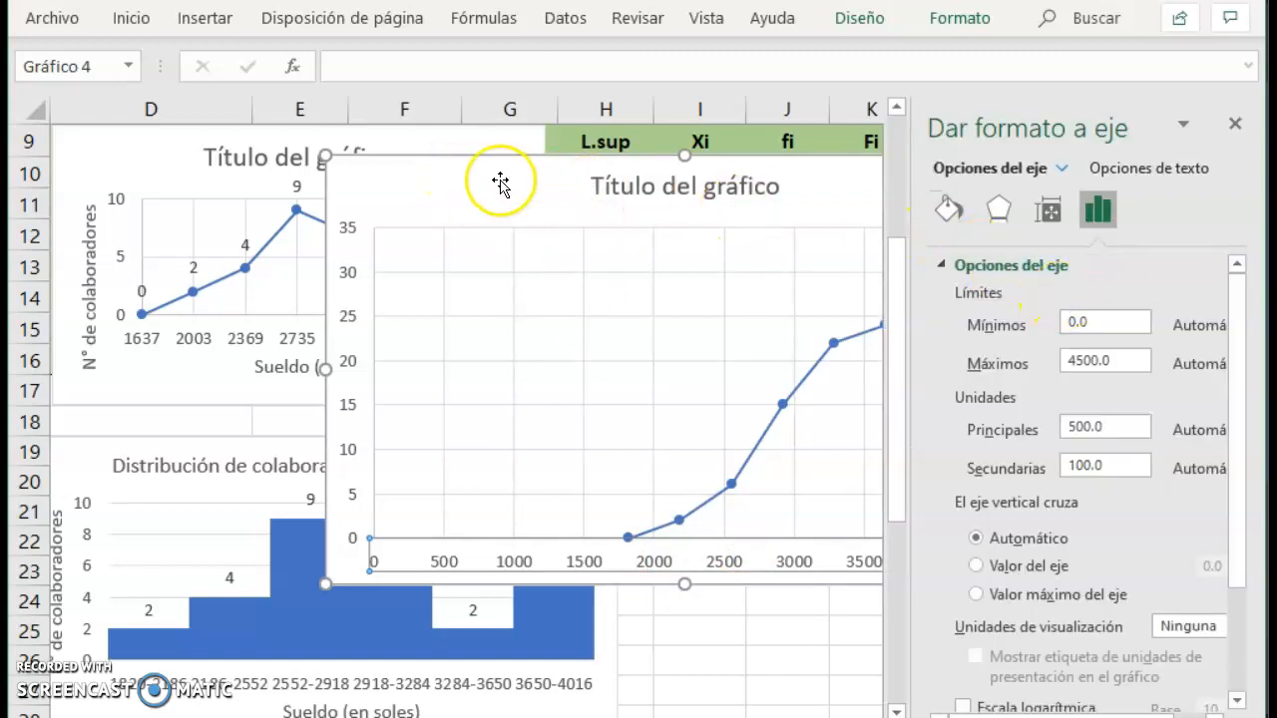
drag(482, 177, 444, 282)
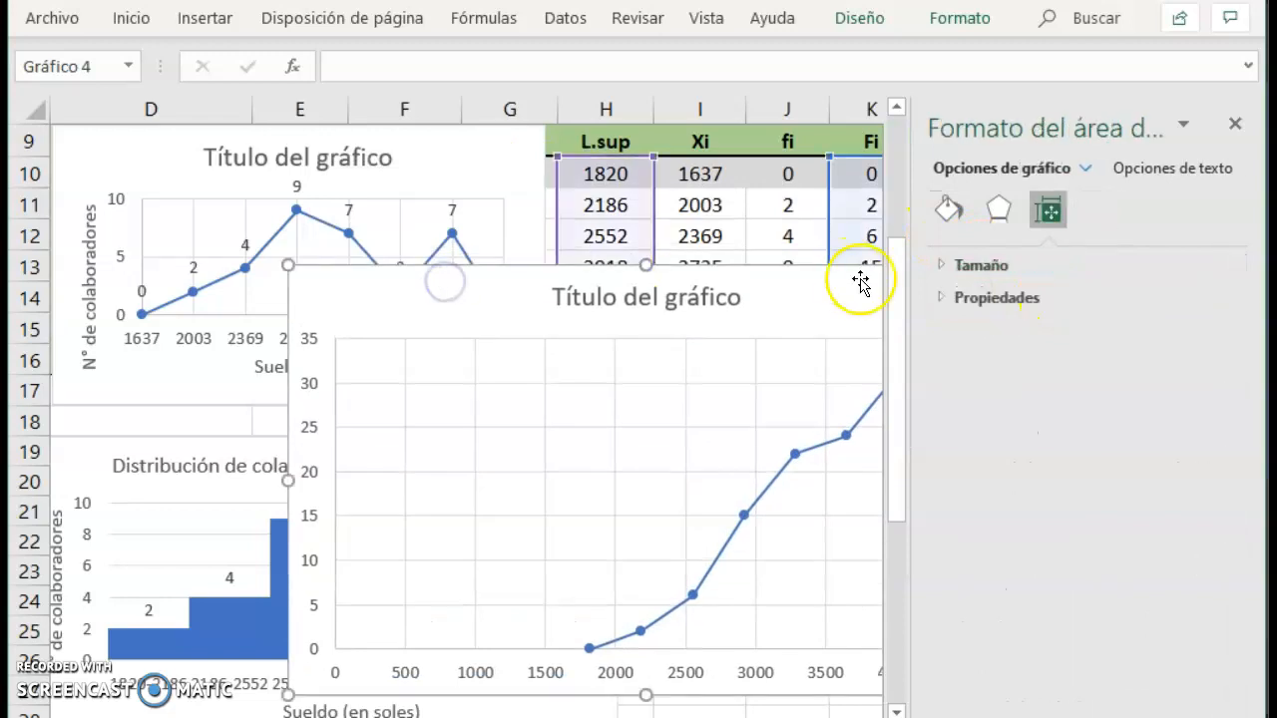
Set the cumulative chart's horizontal axis to minimum 1820, maximum 4016 and major unit 366, and close the axis formatting.
right_click(485, 678)
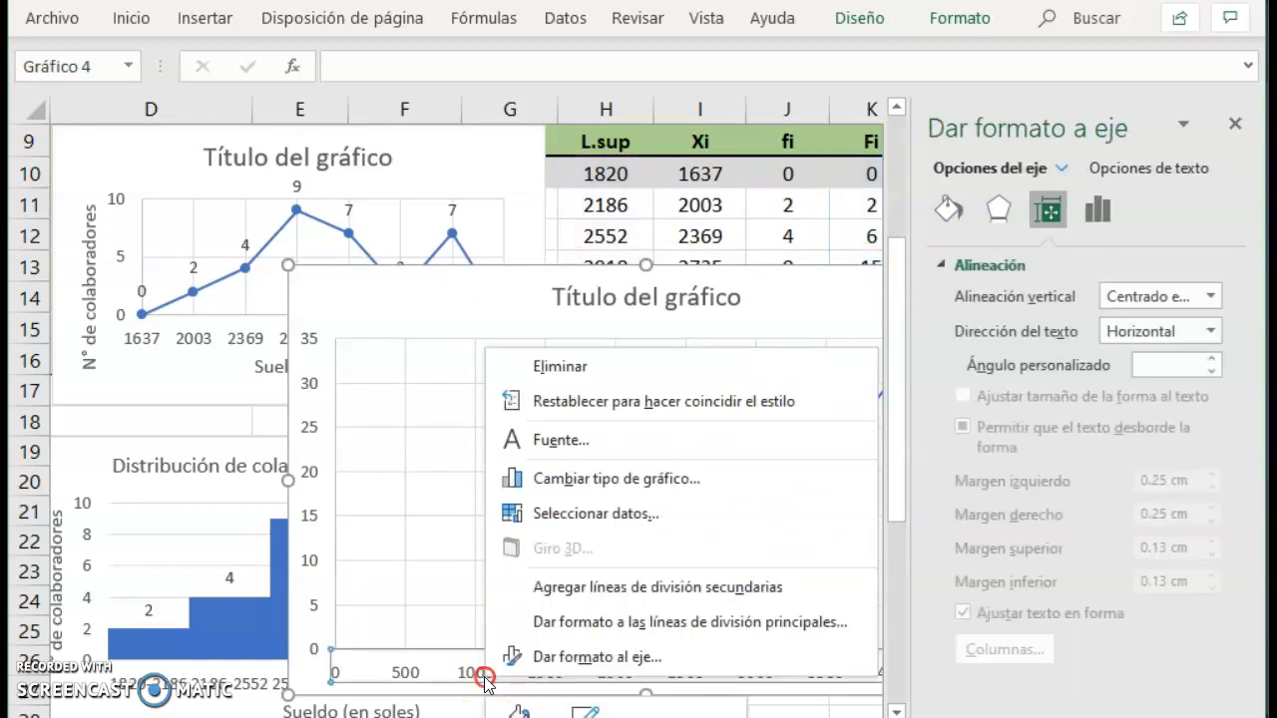
click(552, 656)
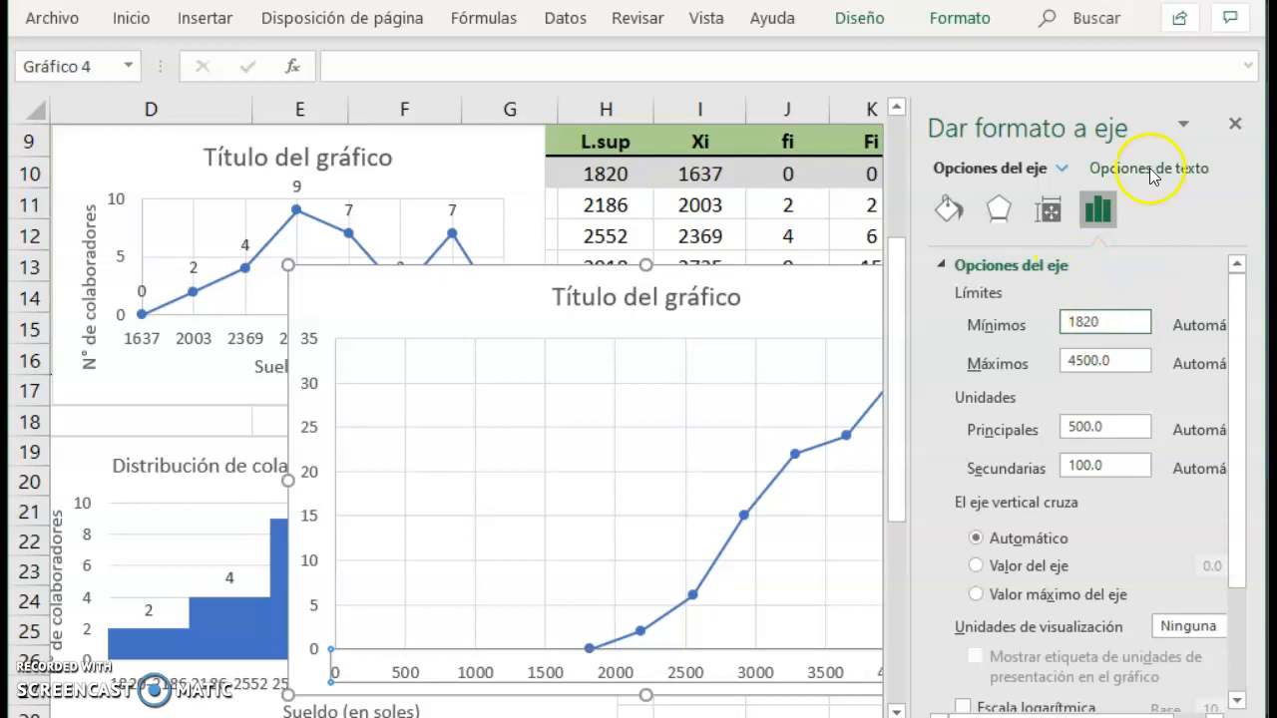
click(1123, 359)
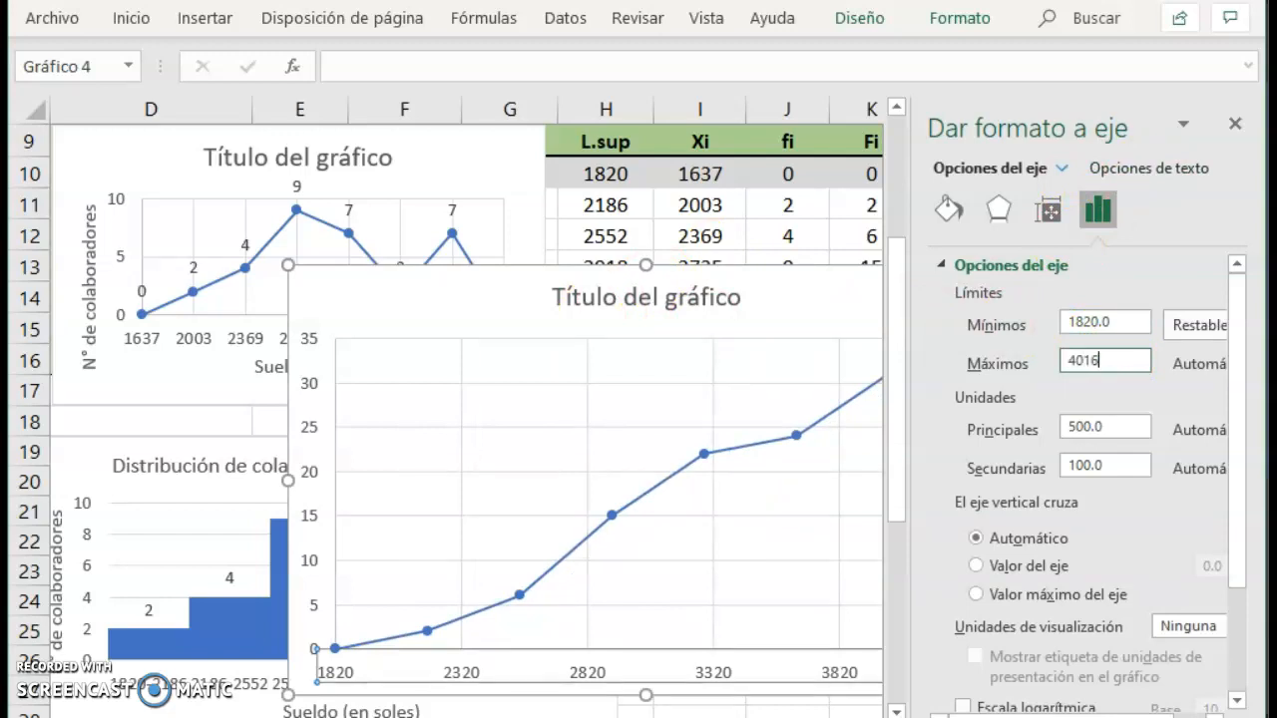
click(1107, 426)
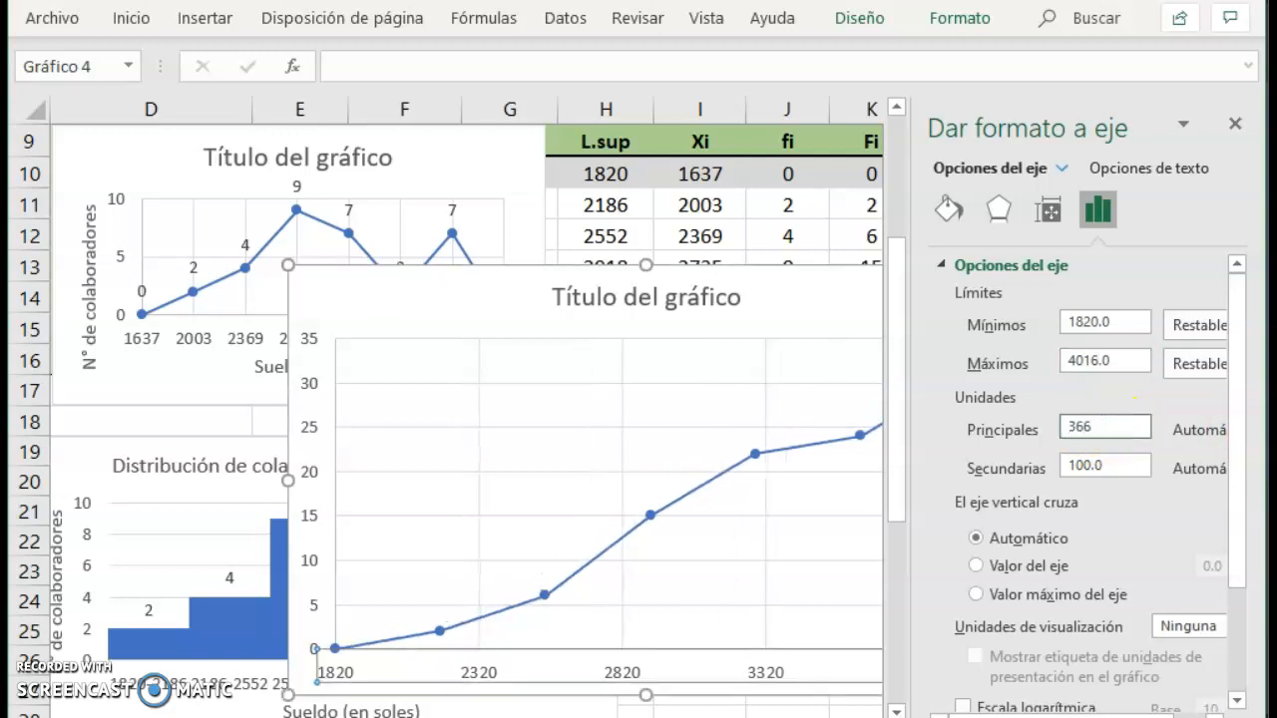
click(1236, 123)
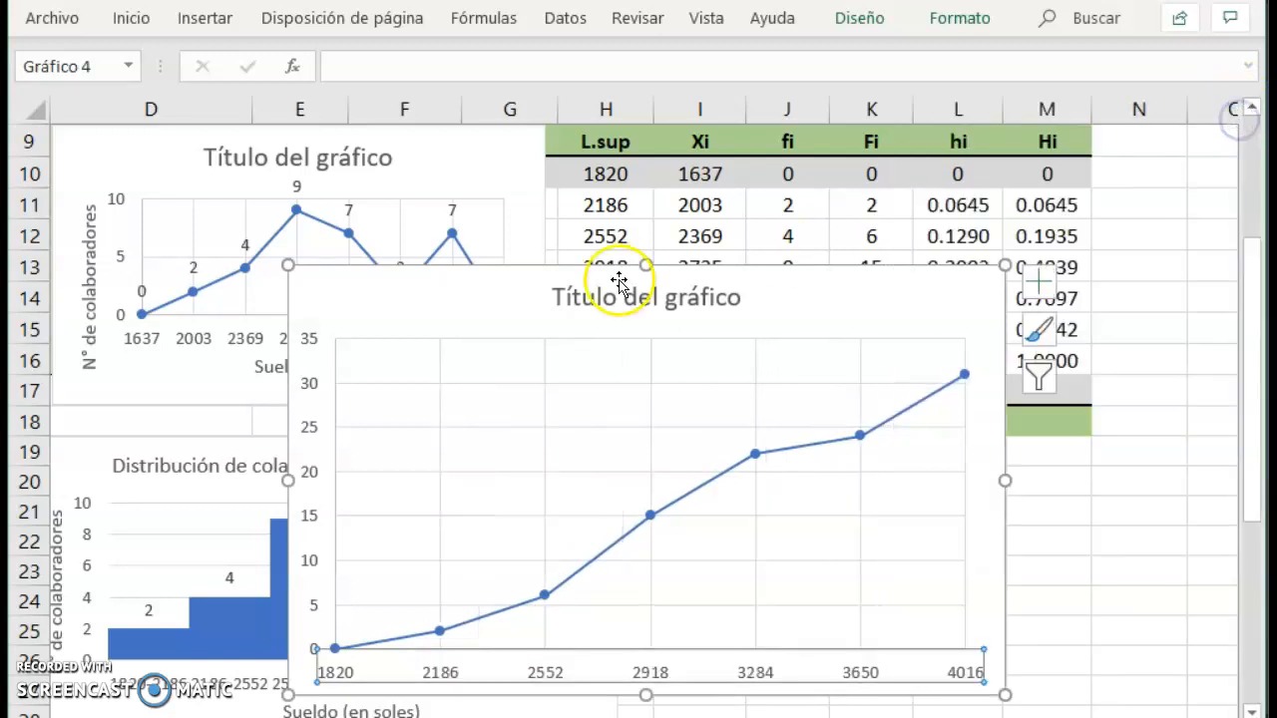
Shrink the cumulative frequency chart and place it below row 16, leaving the L.sup and Fi values uncovered.
drag(408, 285, 779, 108)
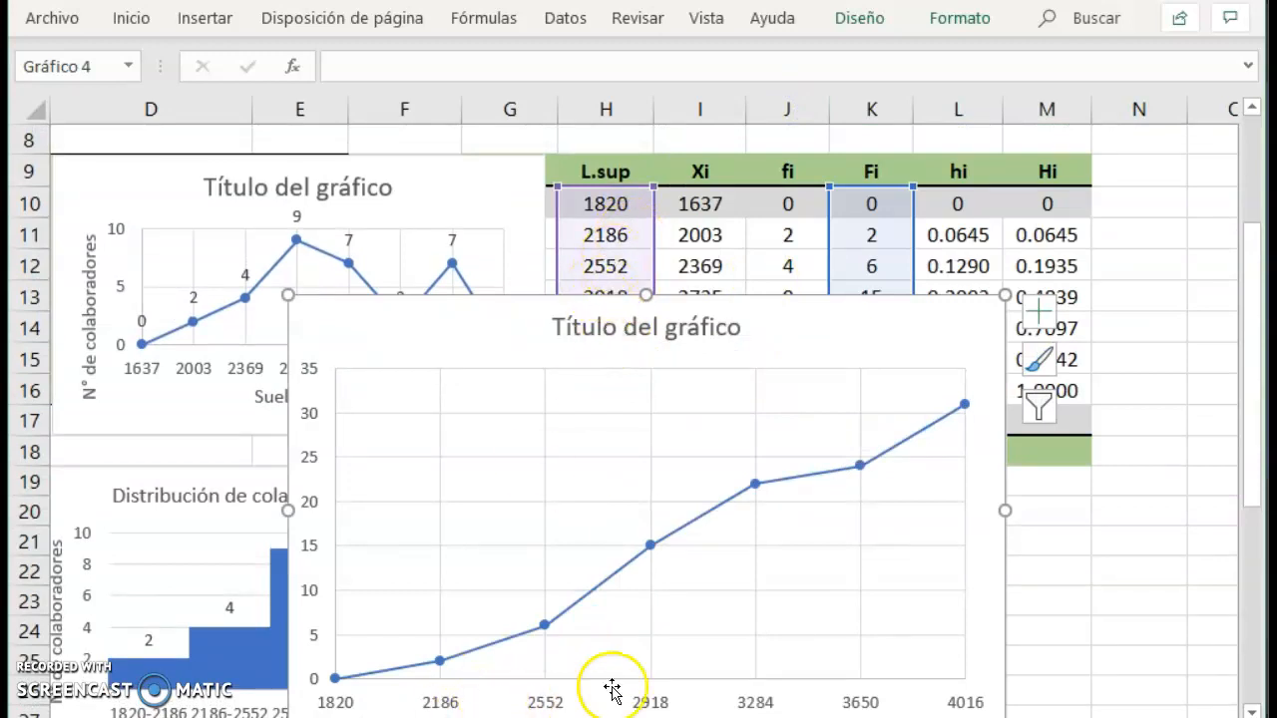
drag(289, 296, 435, 359)
drag(501, 389, 690, 388)
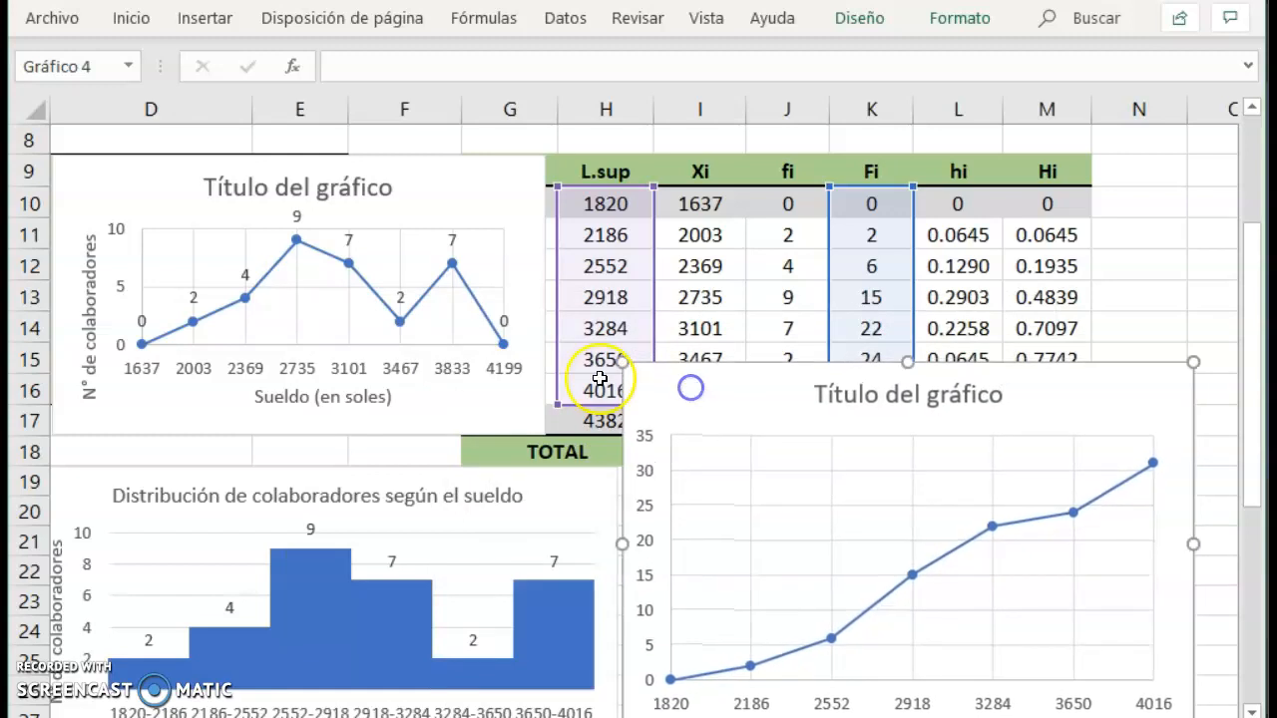
drag(624, 366, 683, 416)
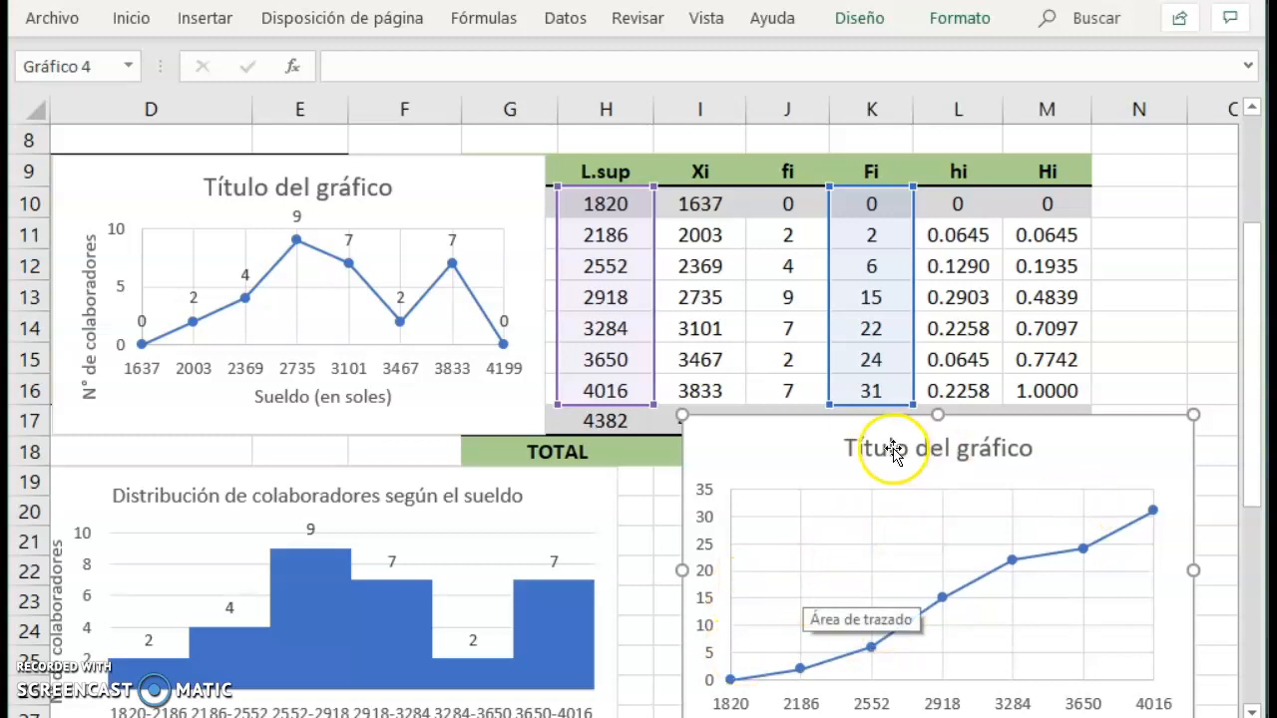
drag(775, 428, 565, 417)
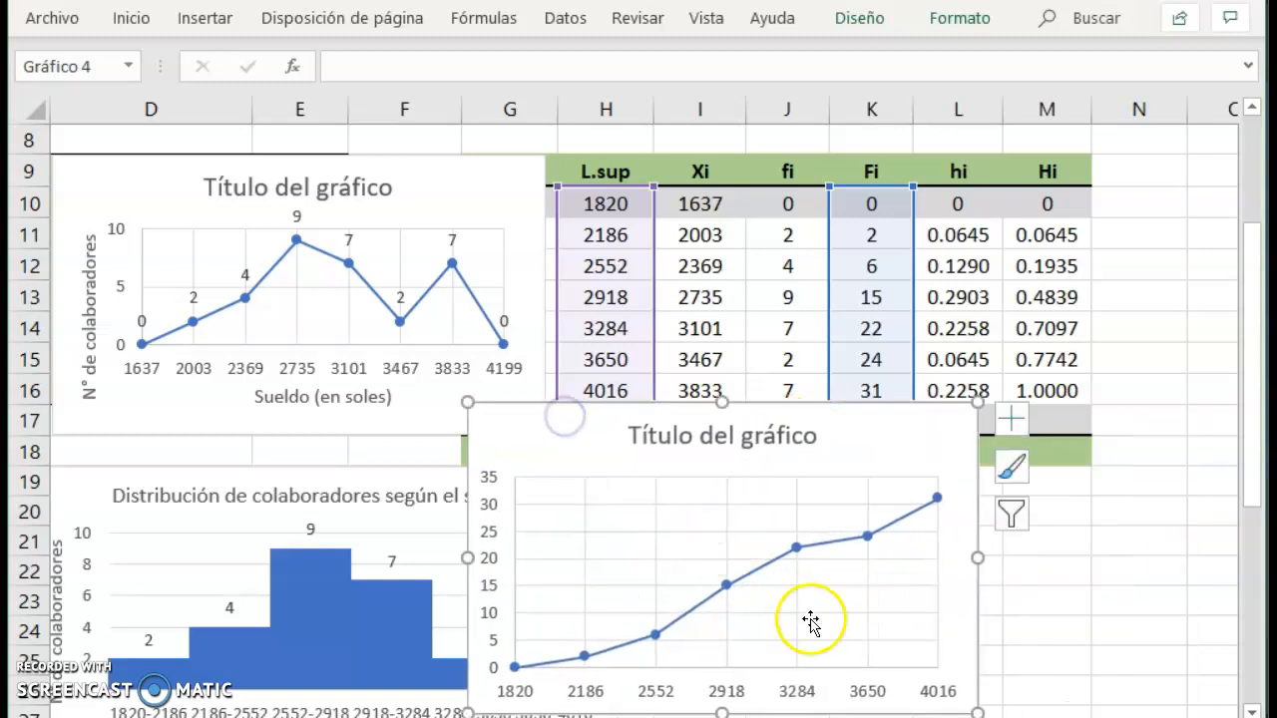
Add axis titles and data labels to the cumulative frequency chart.
click(1011, 420)
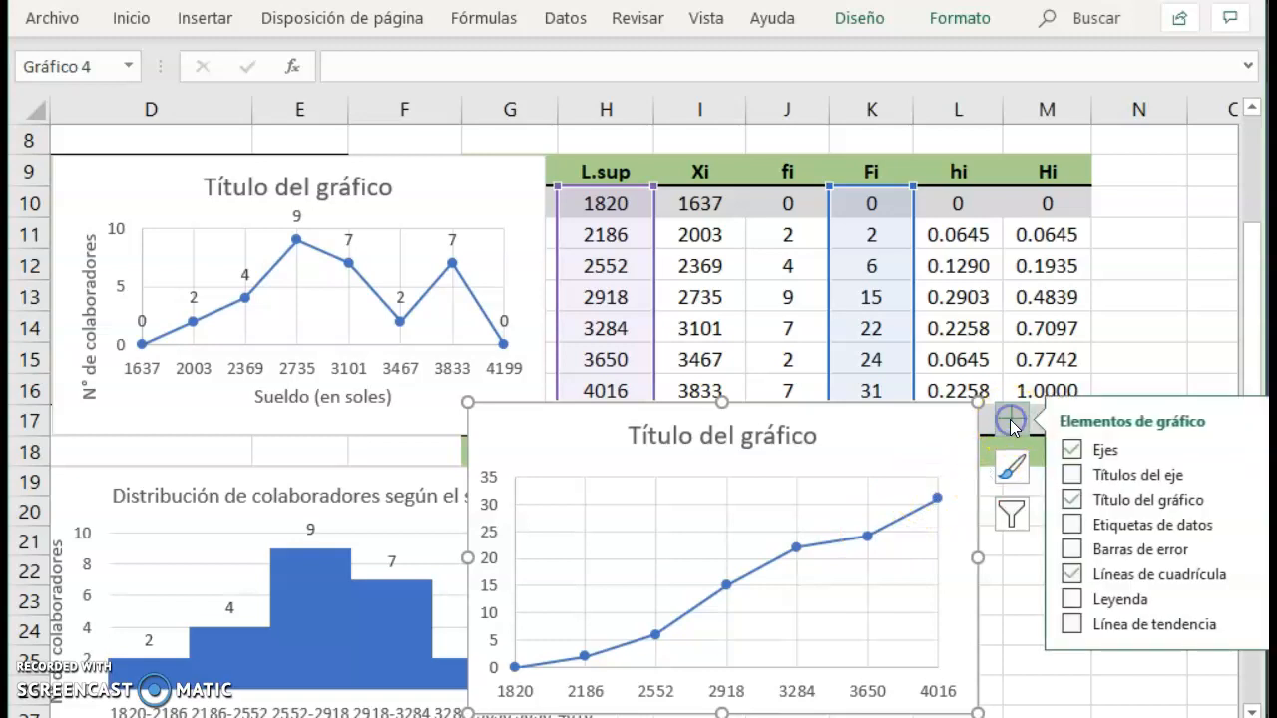
click(1074, 475)
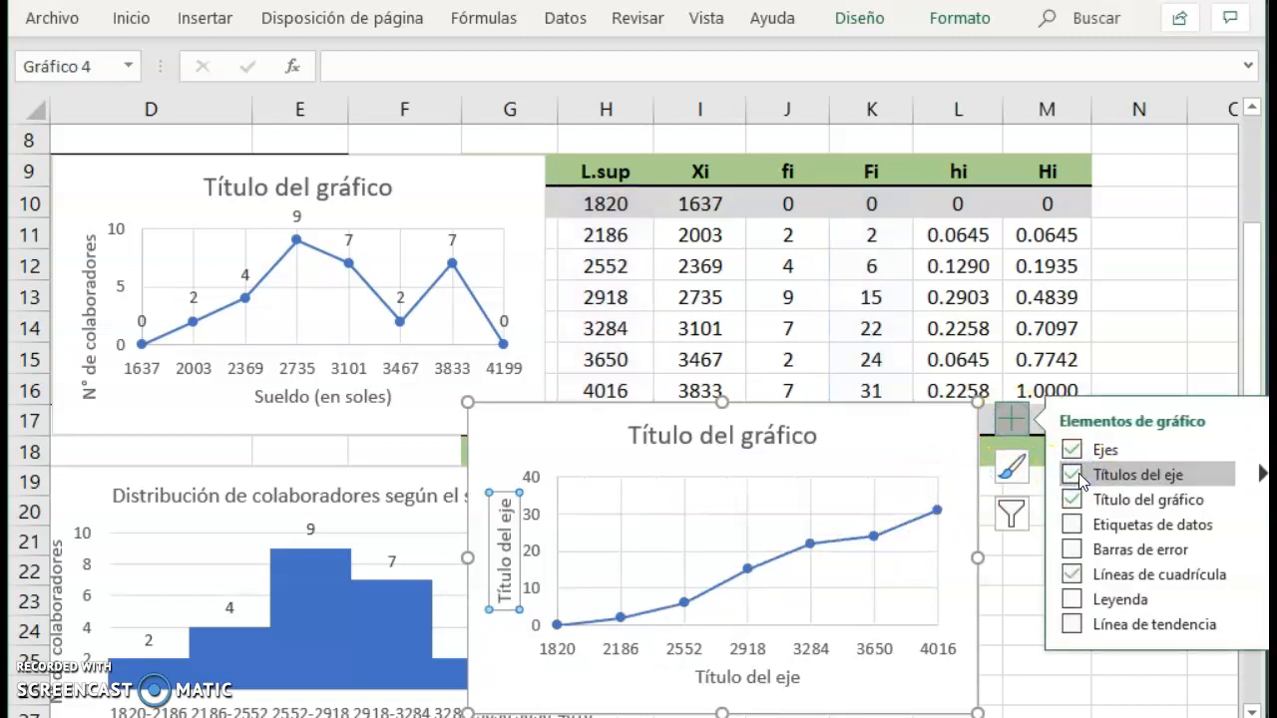
click(749, 573)
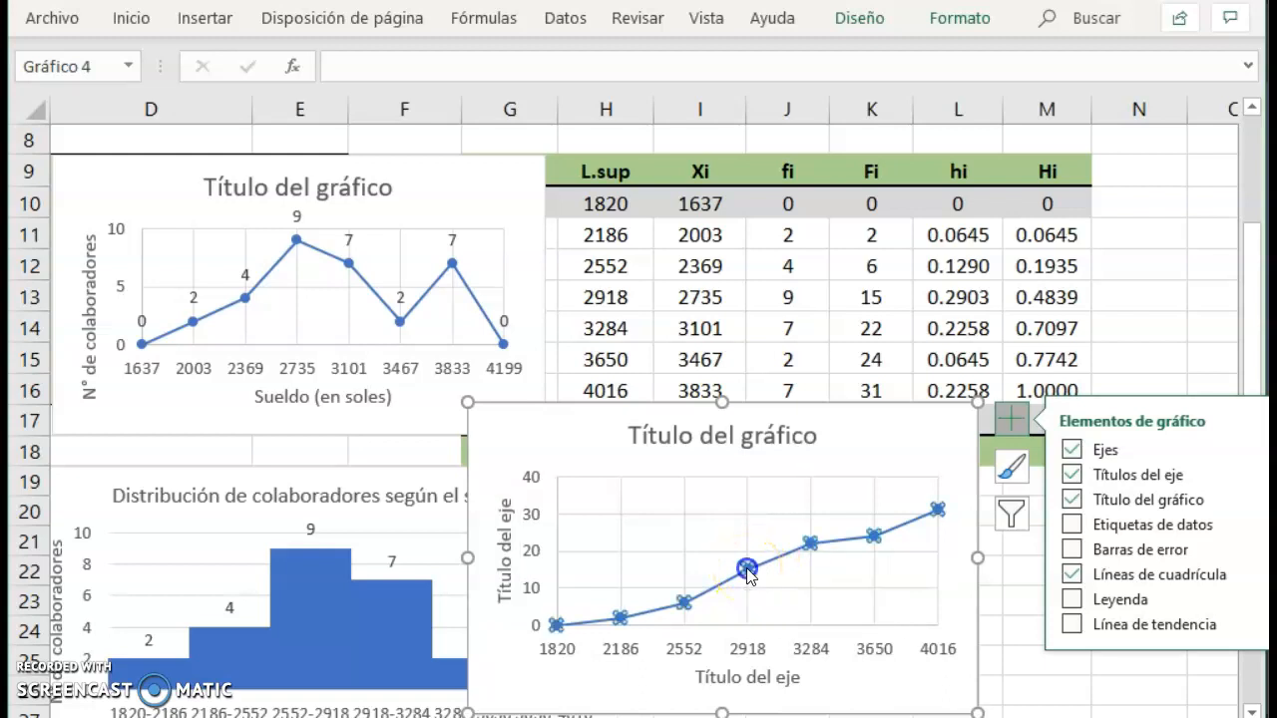
right_click(749, 573)
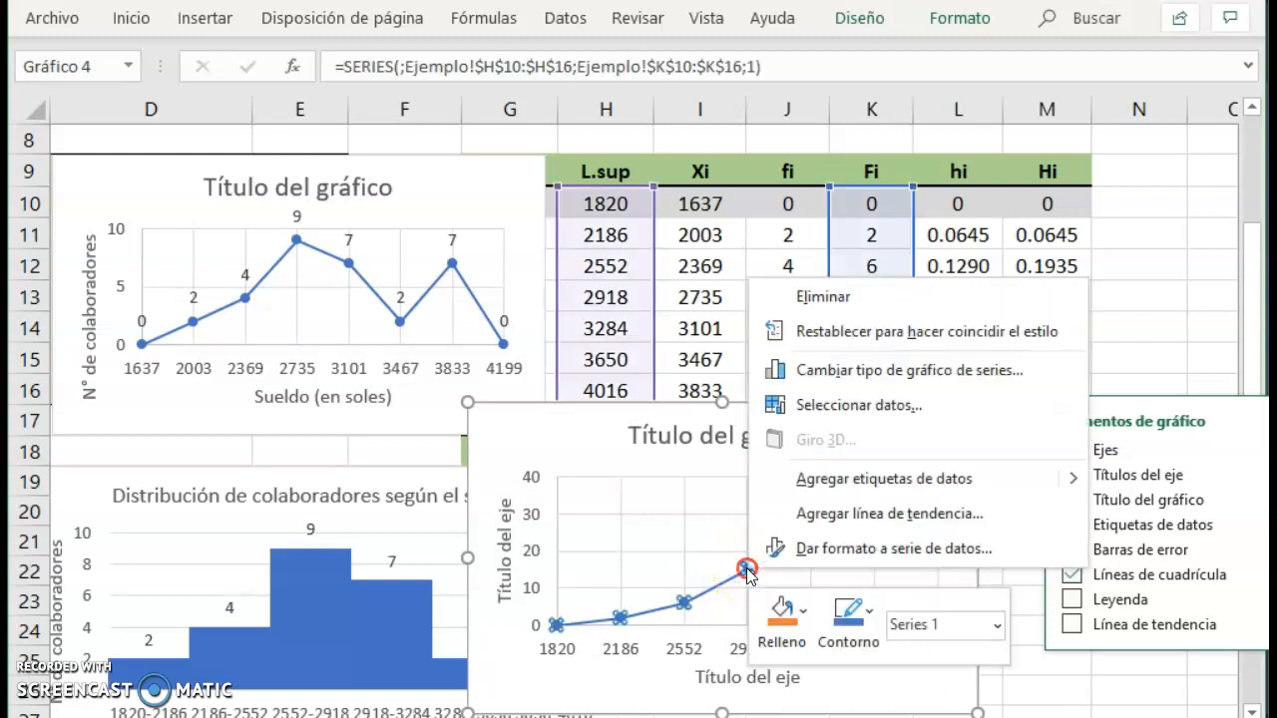
click(836, 483)
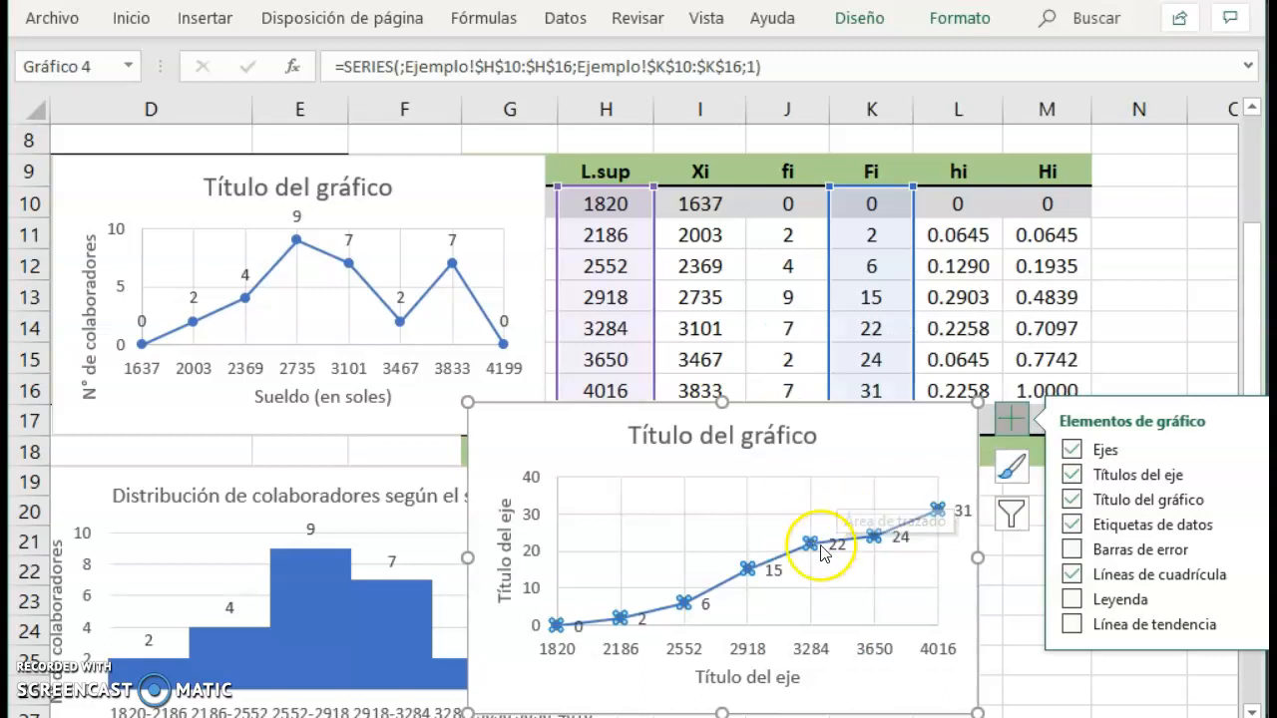
Position the cumulative chart's data labels above the points, then place the chart beside the histogram so both are fully separated.
click(774, 572)
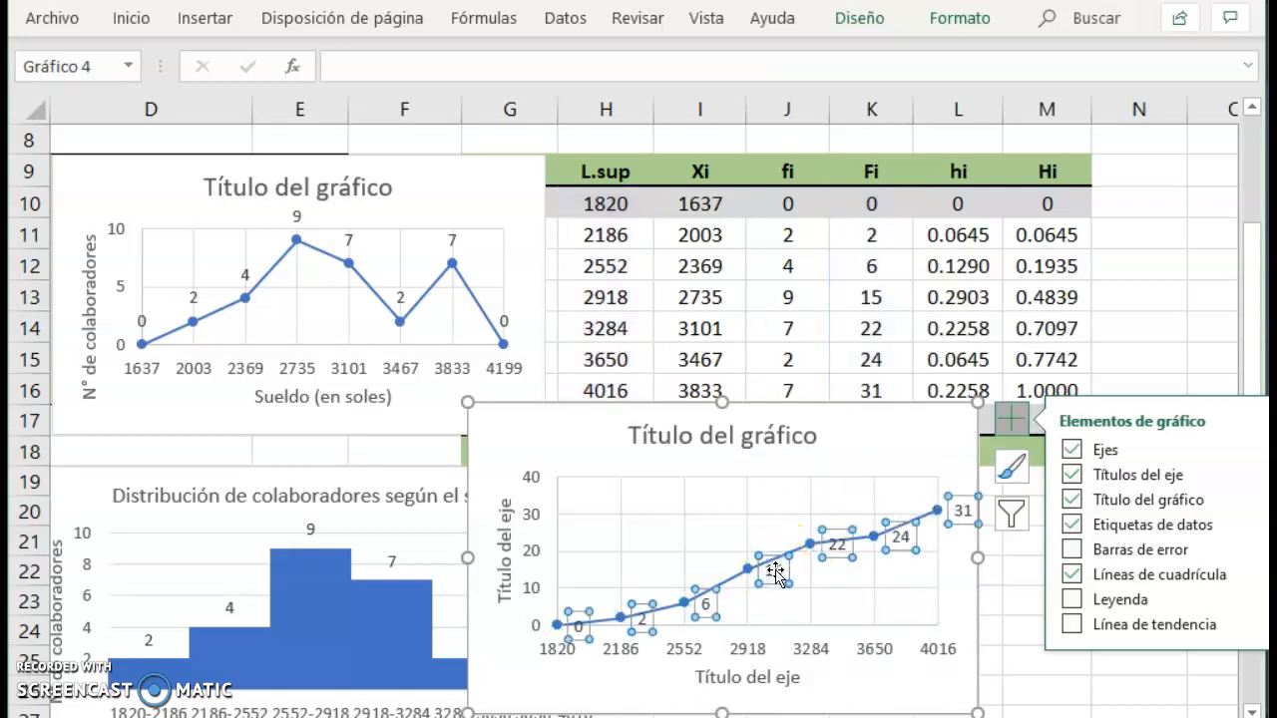
right_click(775, 571)
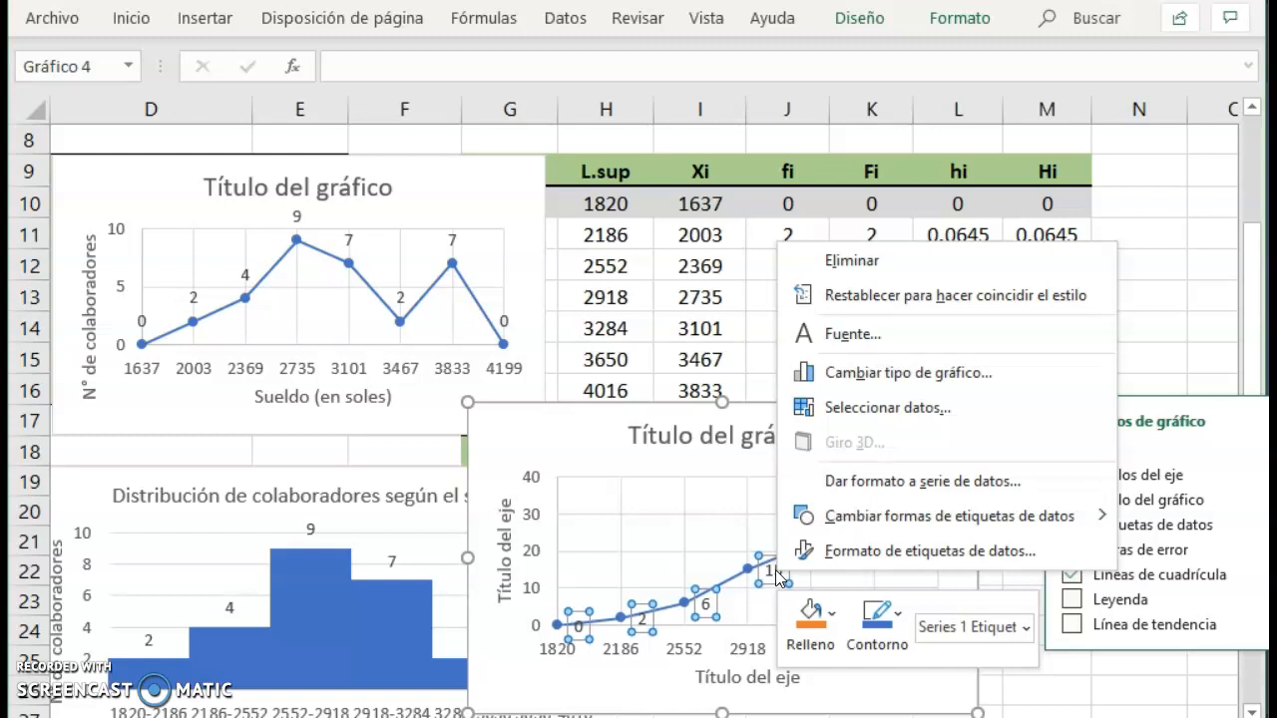
click(866, 554)
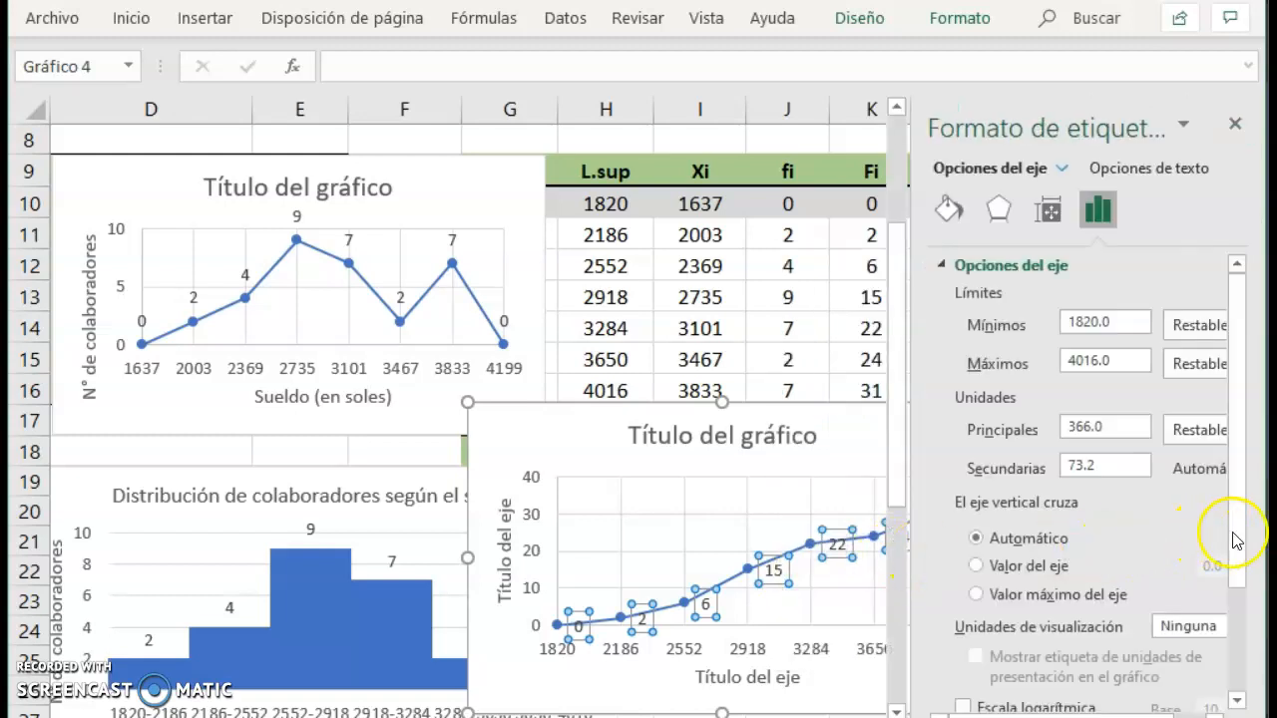
scroll(1234, 579, down, 1)
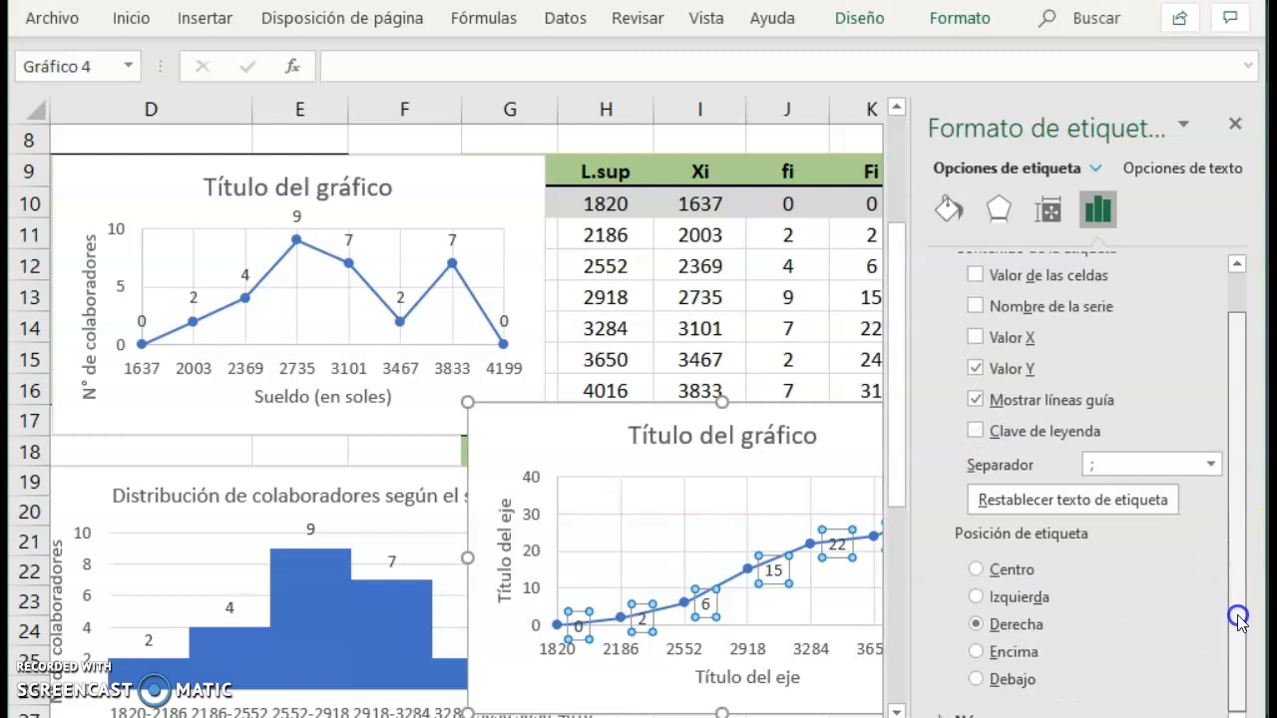
click(1026, 654)
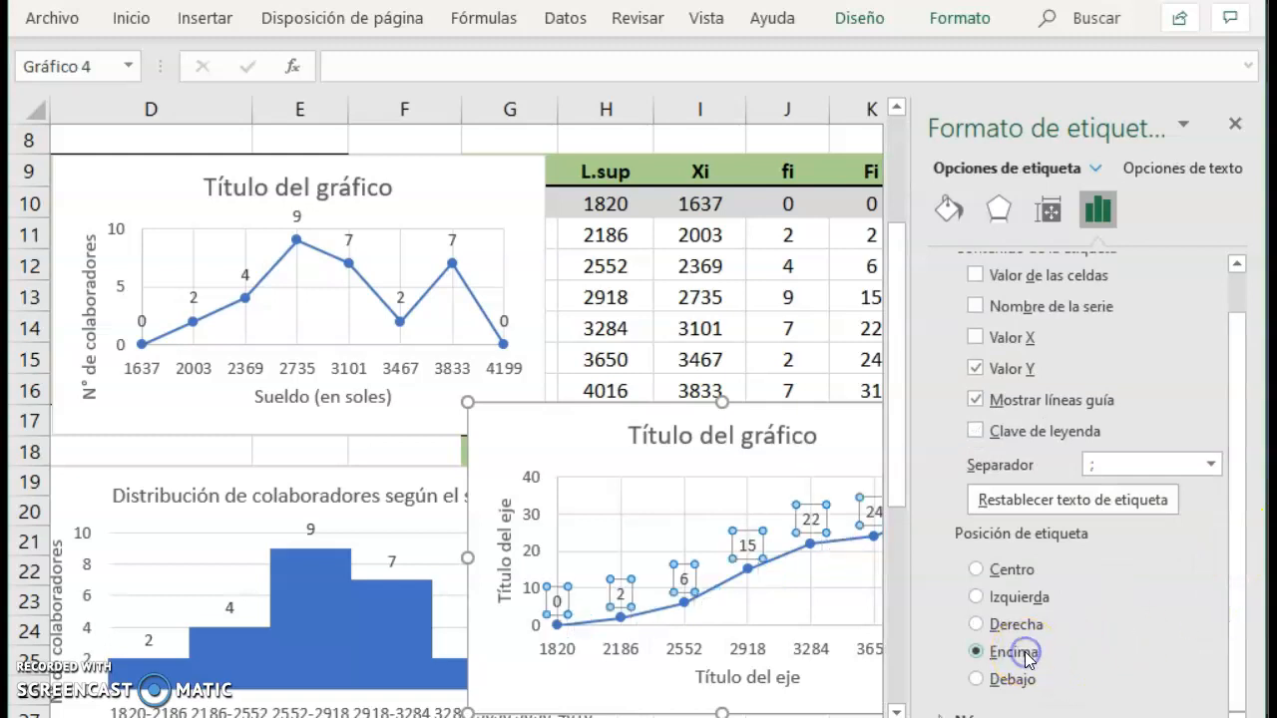
click(1235, 118)
click(1011, 417)
drag(530, 419, 698, 422)
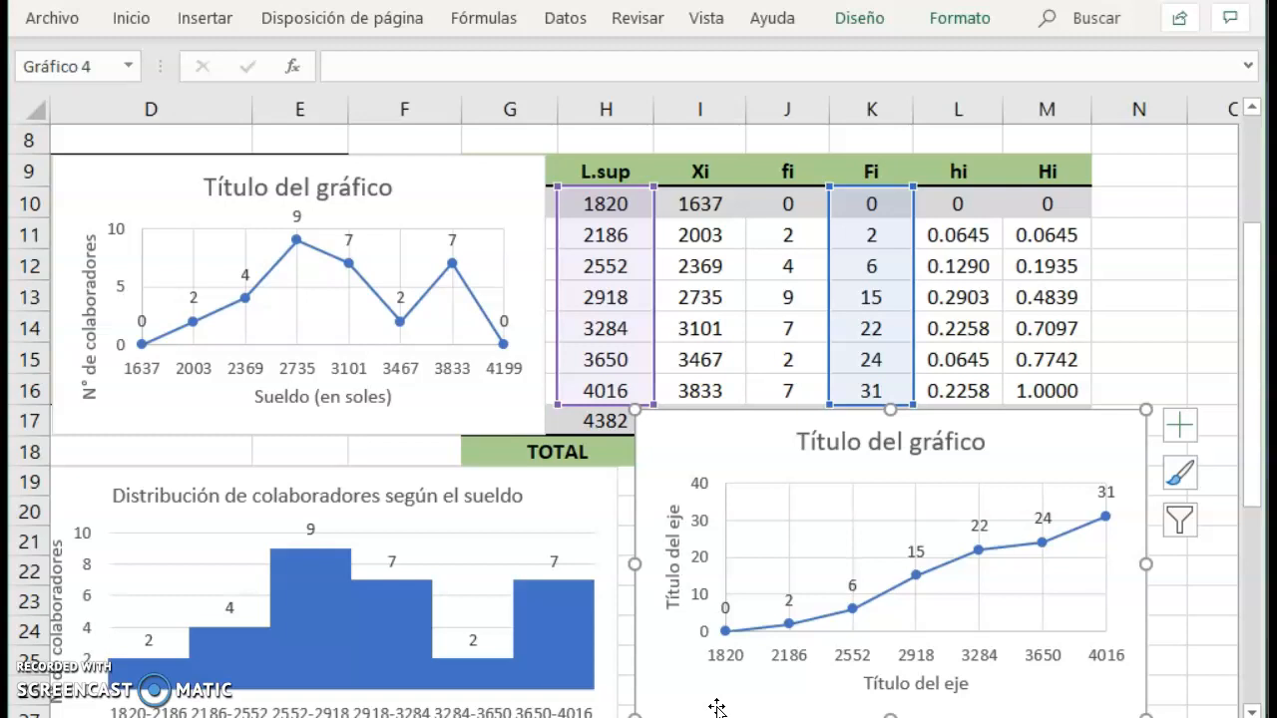
Switch to the PowerPoint slide show and advance to the closing "Gracias!!!" slide.
mouse_move(586, 717)
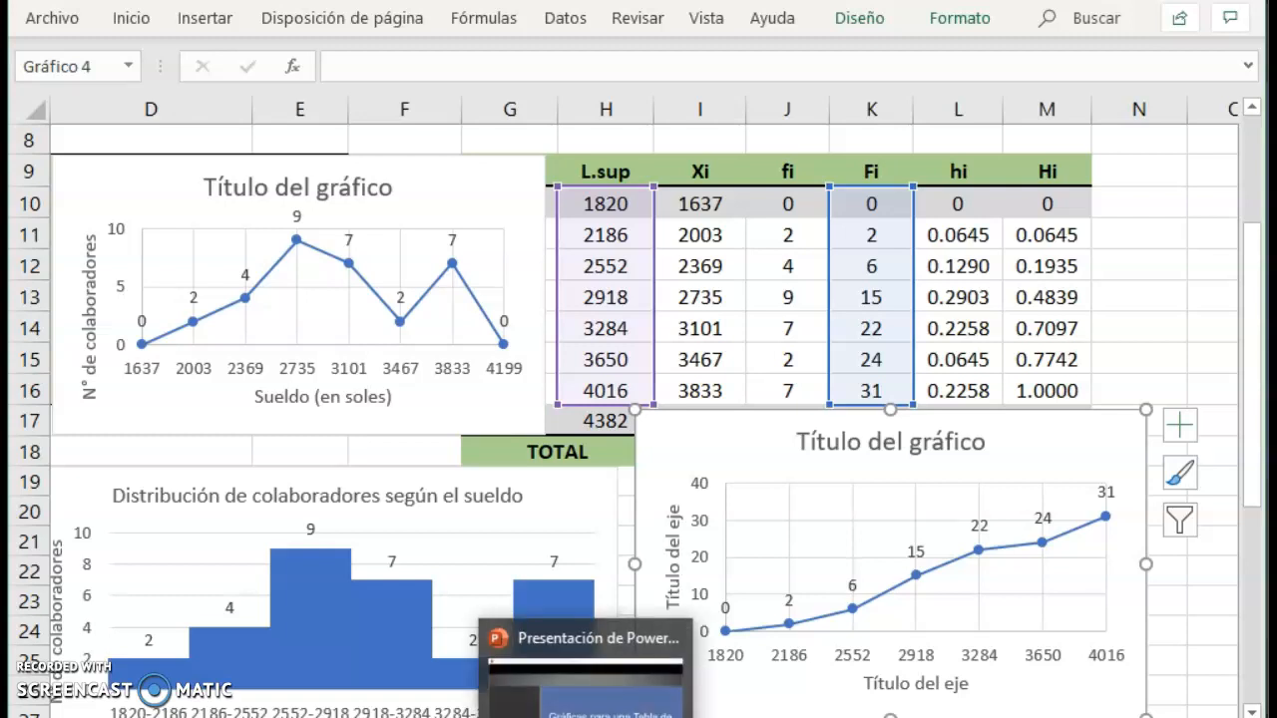
click(586, 678)
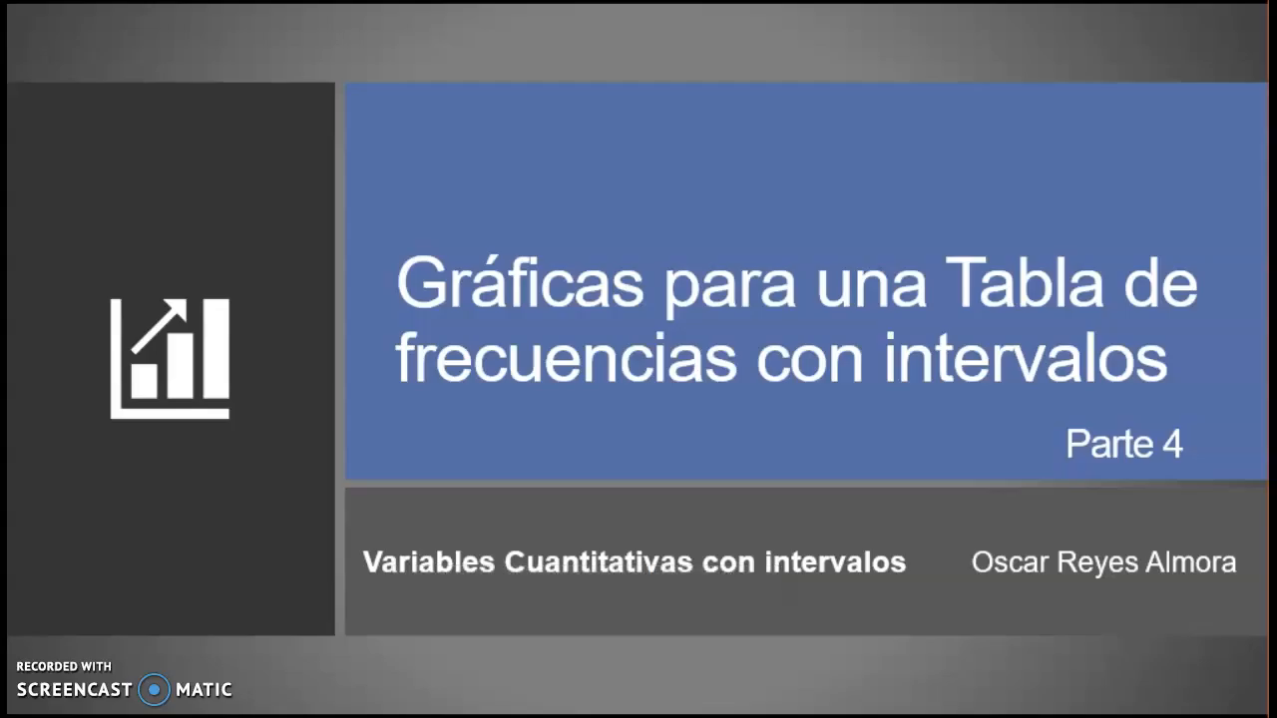
key(Right)
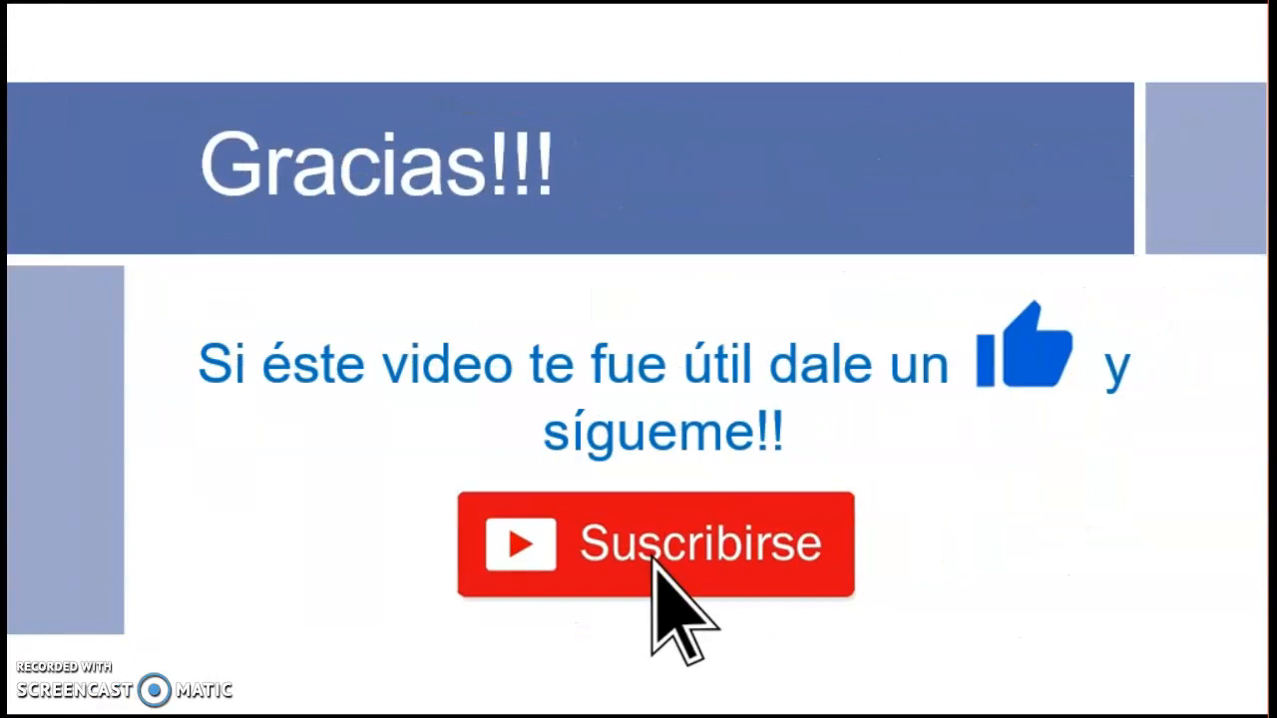